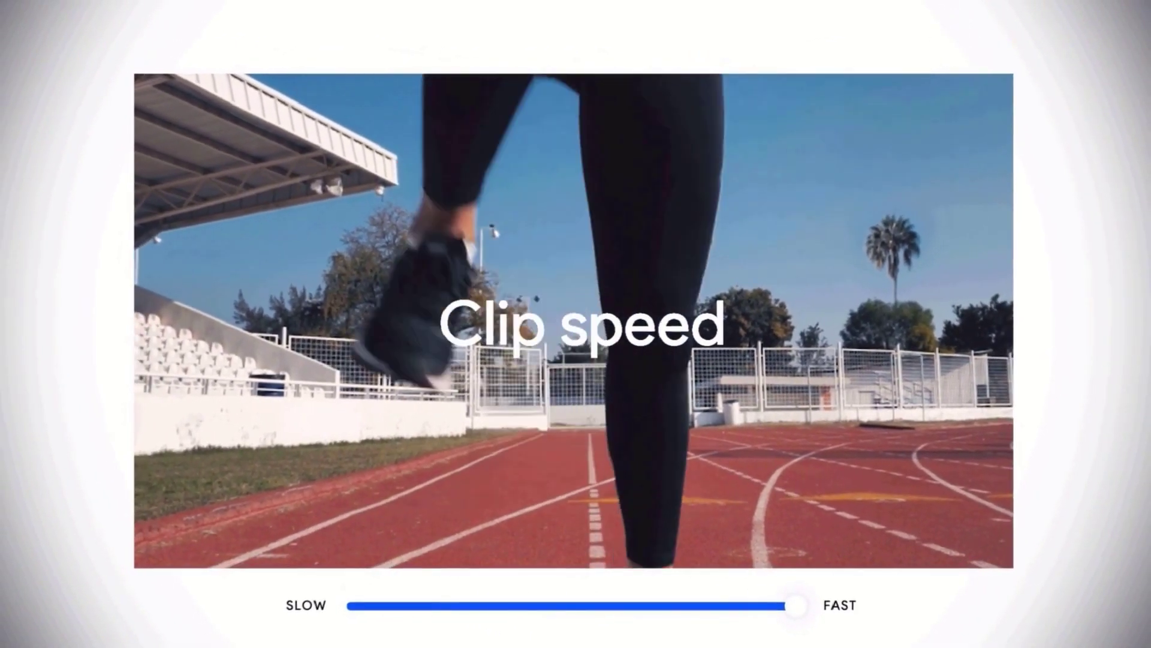
Step: Return the playhead to the start of the Feature Use cases timeline
left_click(411, 460)
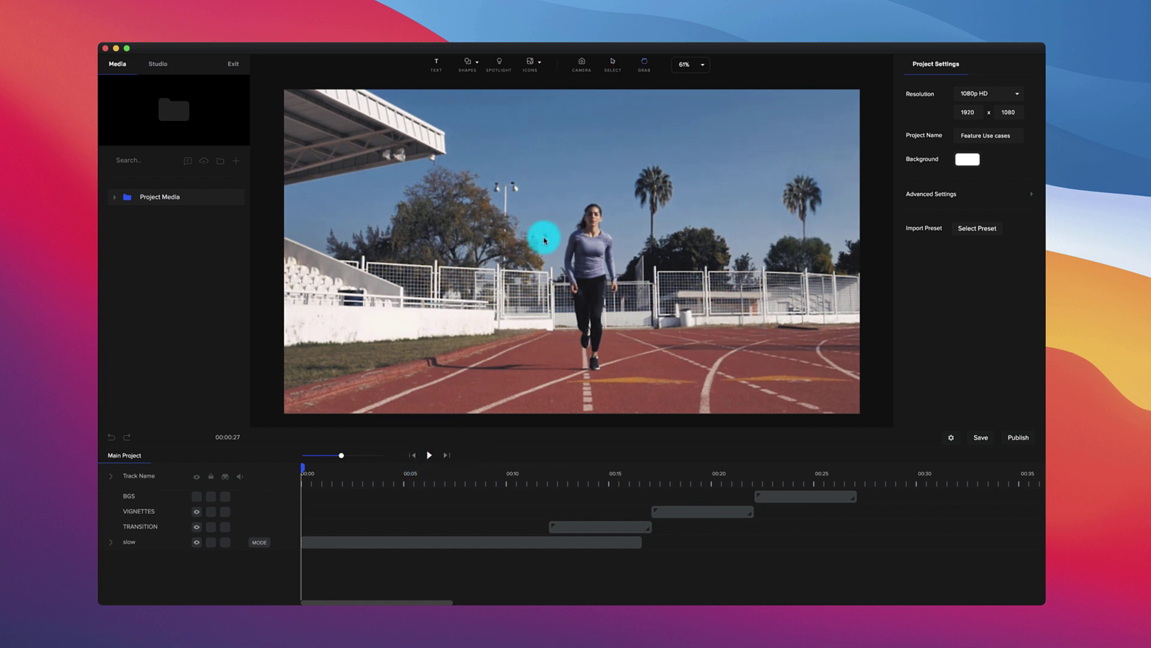
Step: Slow the running clip to 50% speed, trying a faster speed in playback before settling on 50%
key("space")
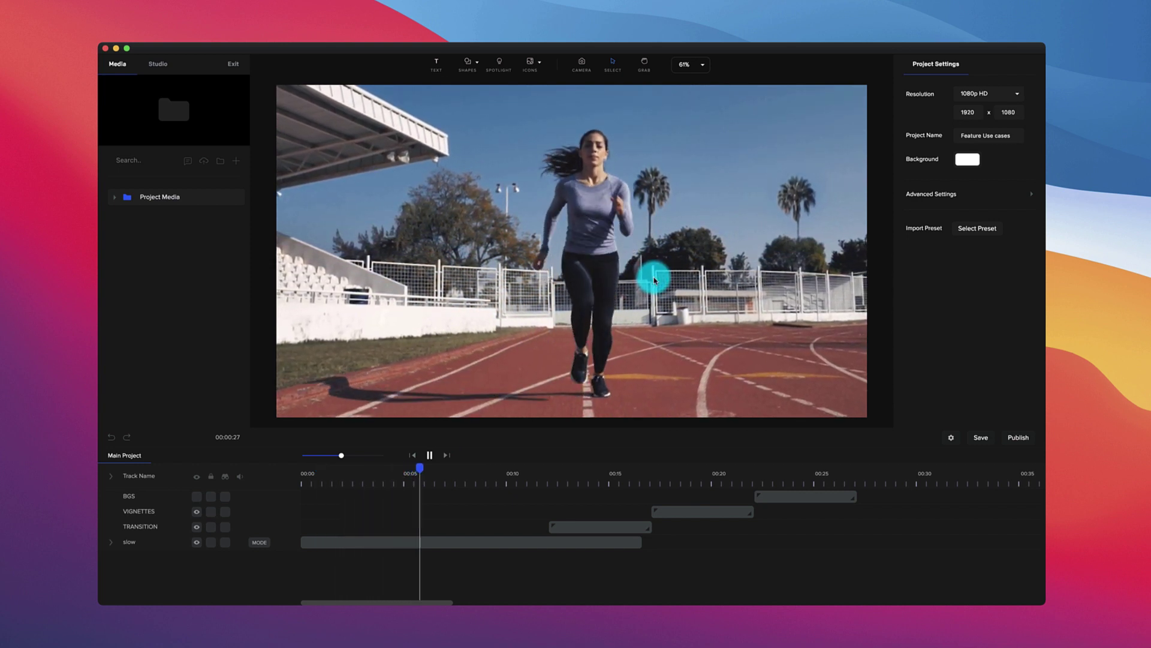
left_click(641, 295)
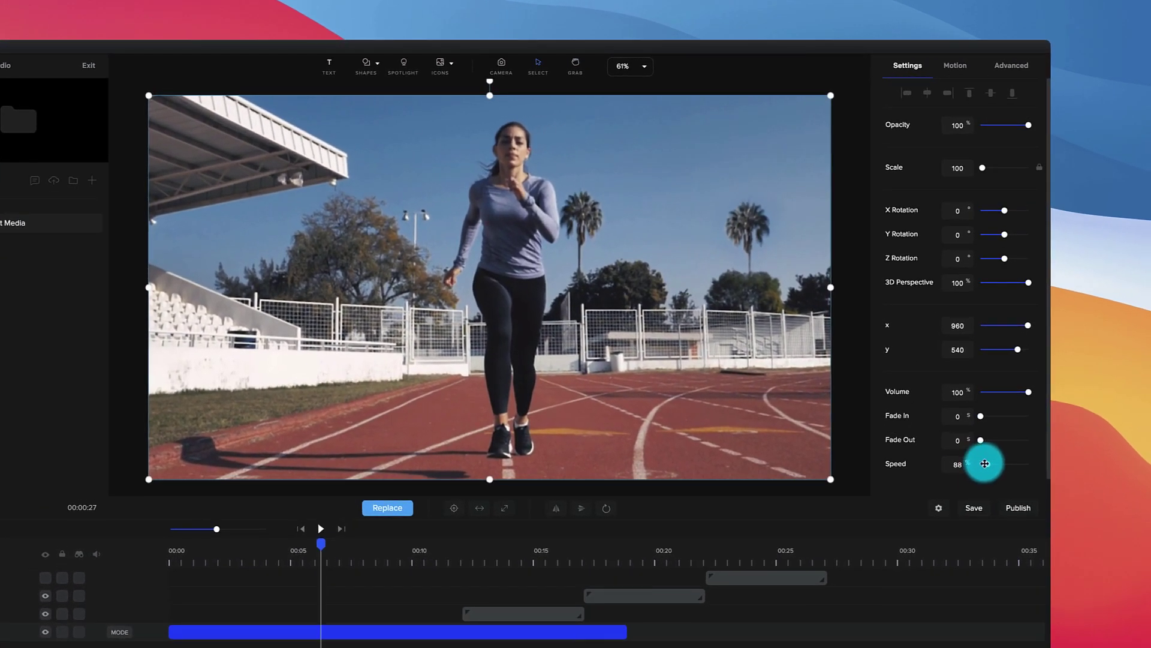
left_click_drag(986, 463, 974, 463)
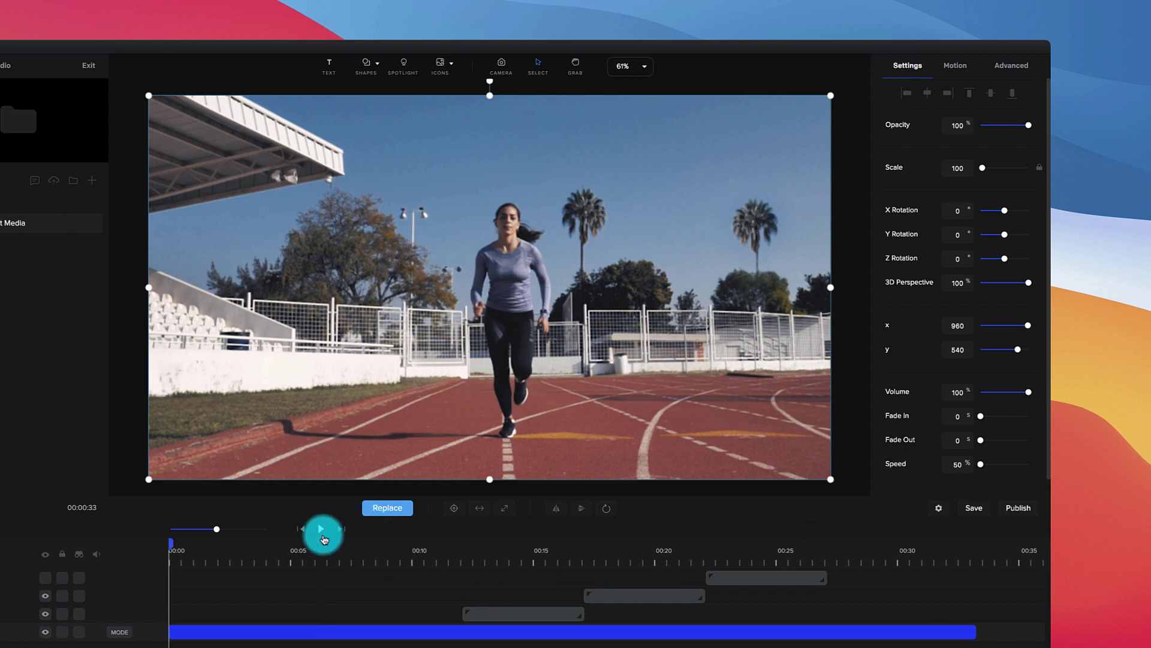
left_click(318, 530)
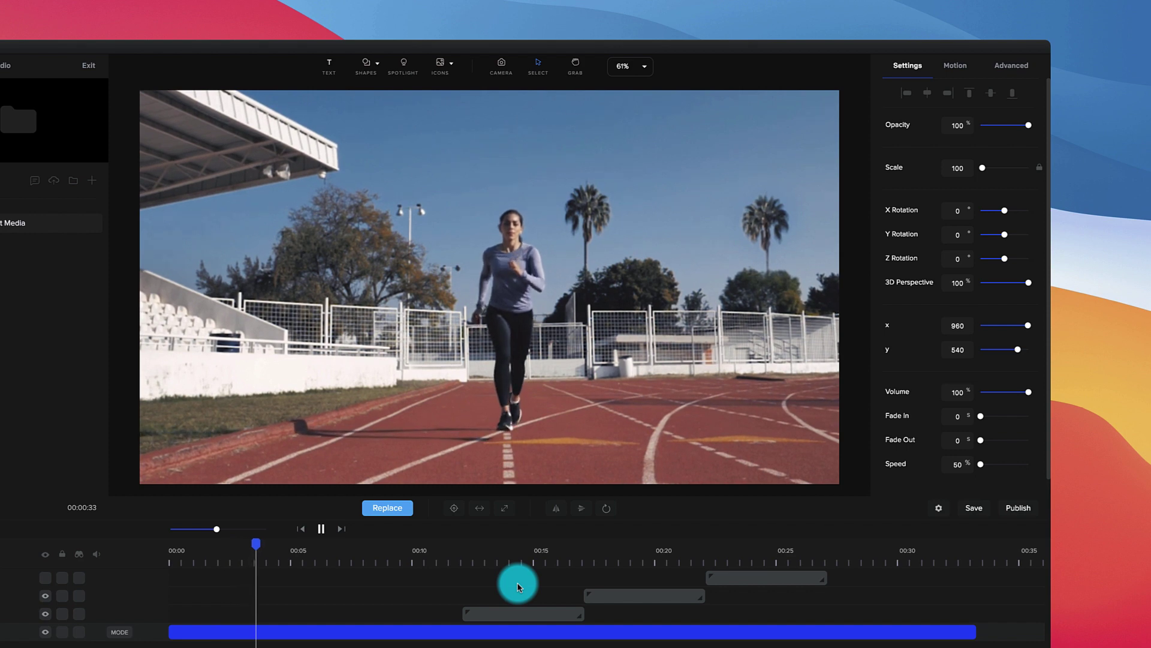
key("space")
left_click_drag(980, 465, 1092, 480)
left_click(304, 528)
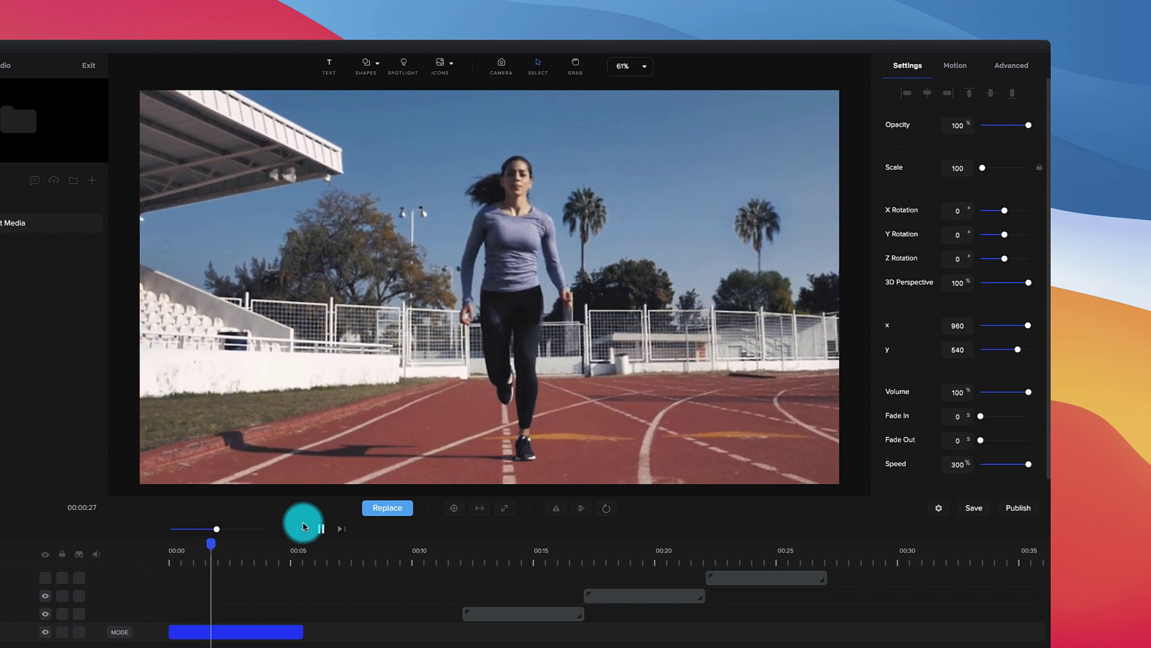
left_click(304, 527)
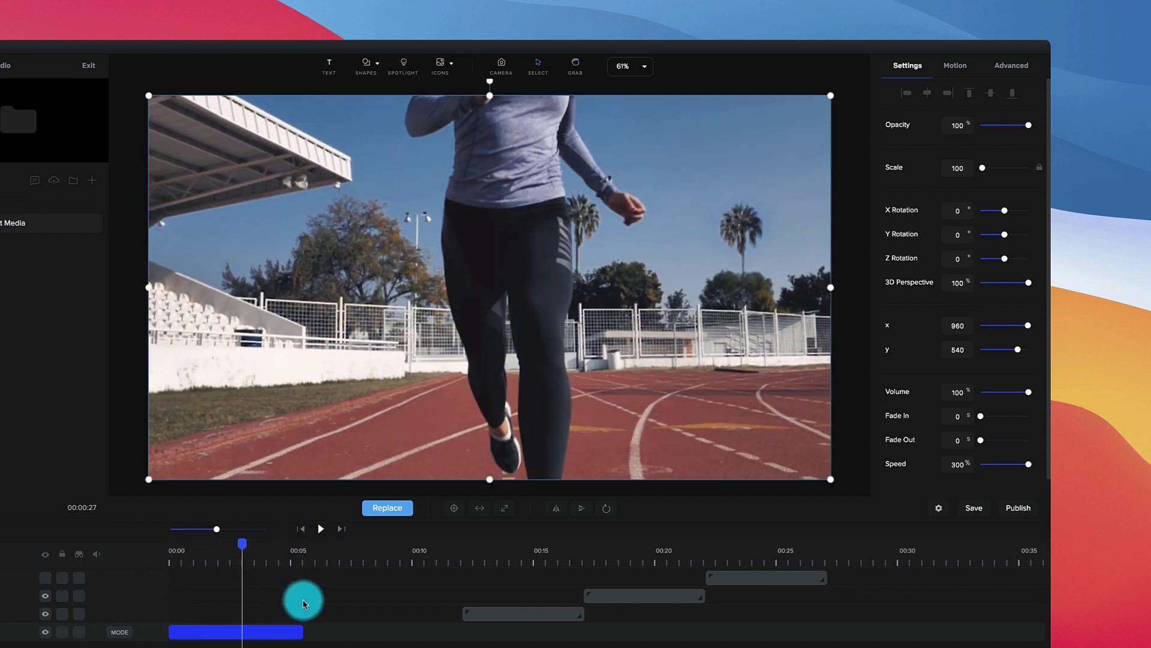
left_click_drag(1028, 463, 894, 465)
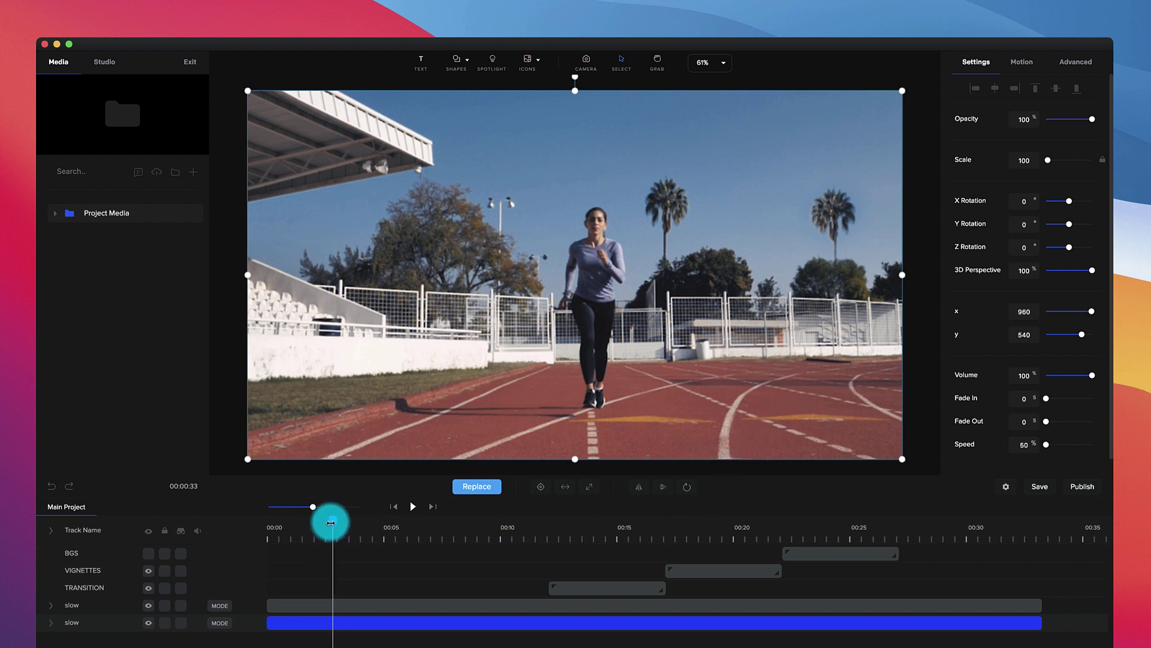
Step: Trim the slow clip to its first two seconds and start the fast-track clip right after it
mouse_move(286, 623)
left_mouse_down()
mouse_move(288, 610)
mouse_move(336, 610)
mouse_move(286, 630)
left_mouse_up()
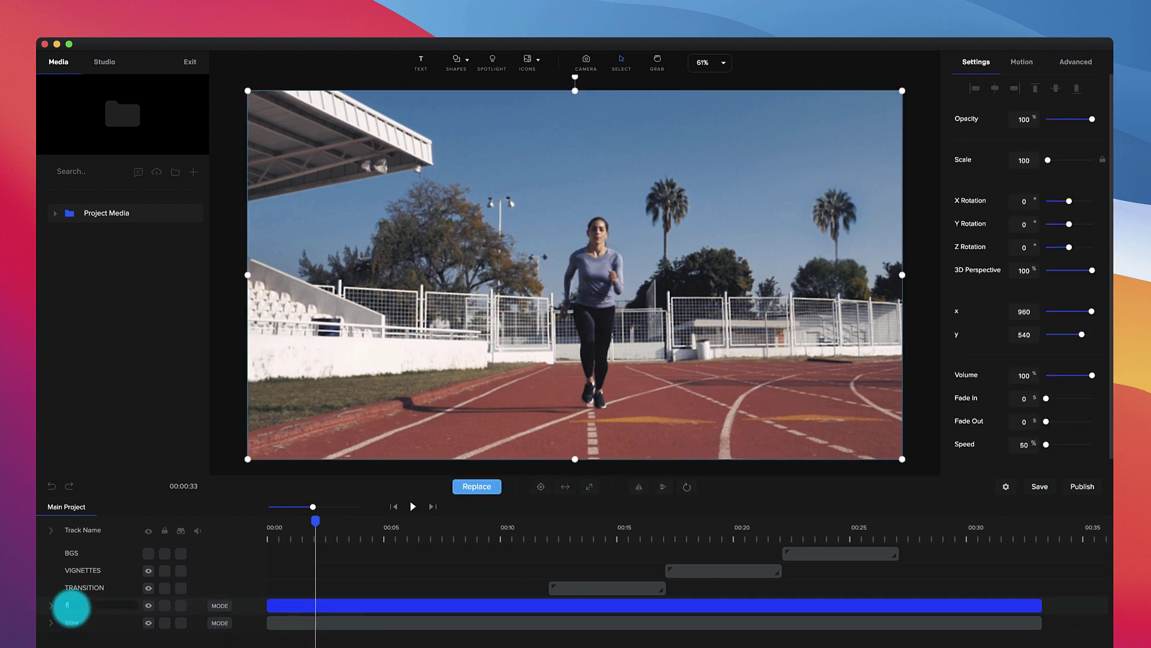
left_click(1033, 626)
left_click_drag(1040, 622, 362, 634)
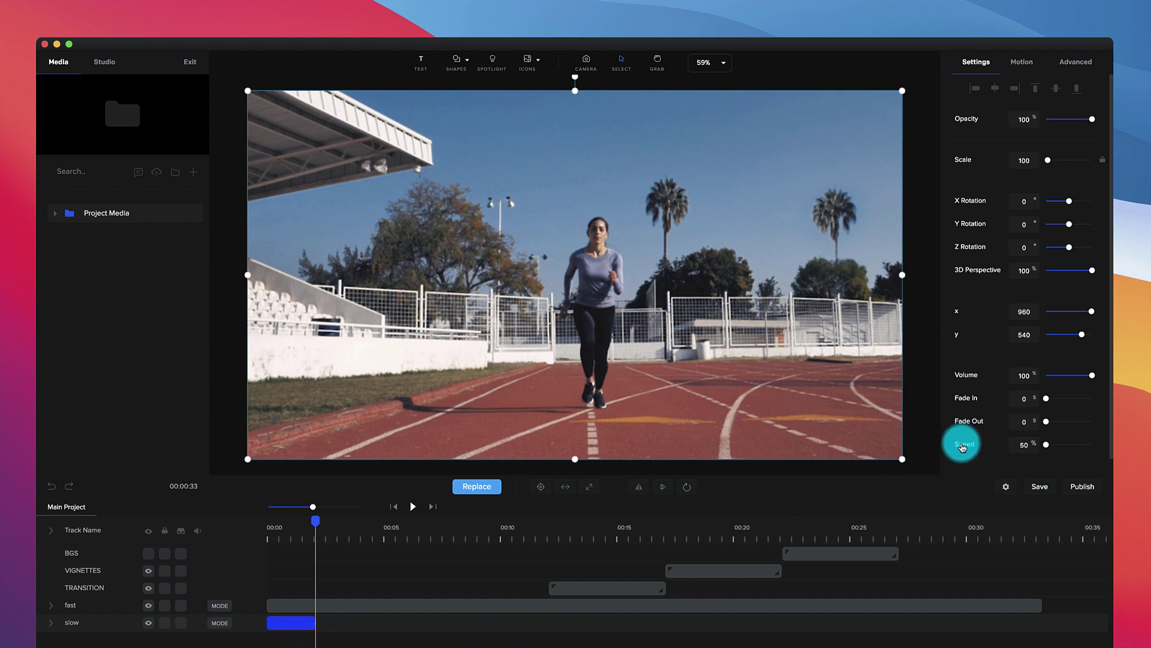
left_click(411, 607)
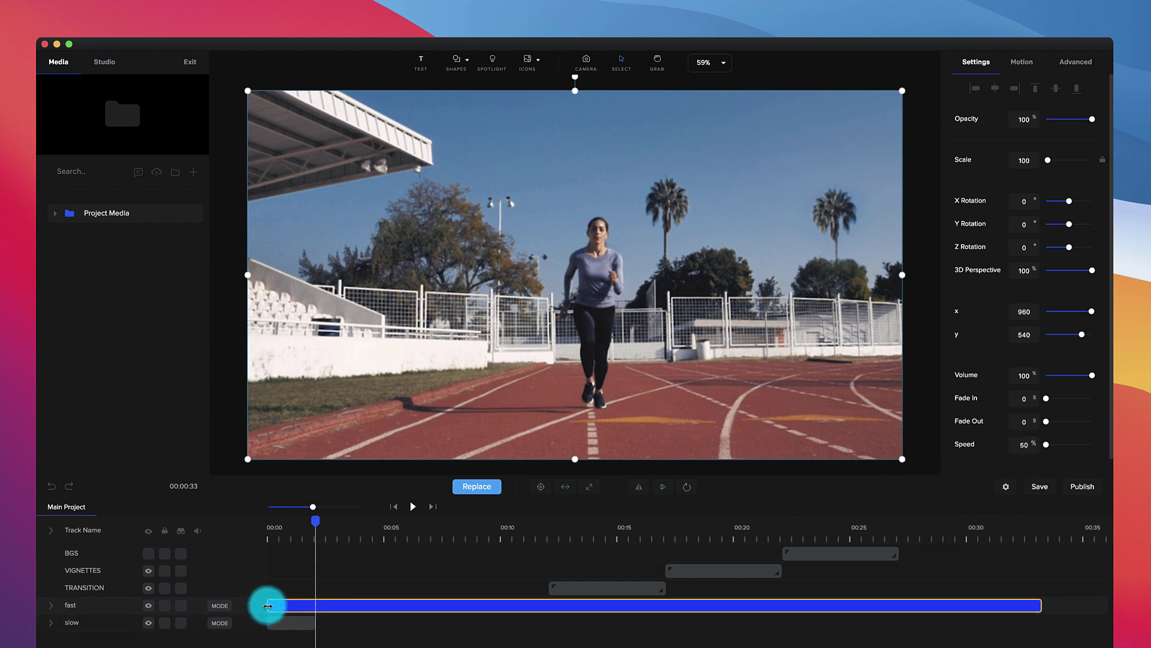
left_click_drag(293, 606, 312, 607)
left_click(320, 564)
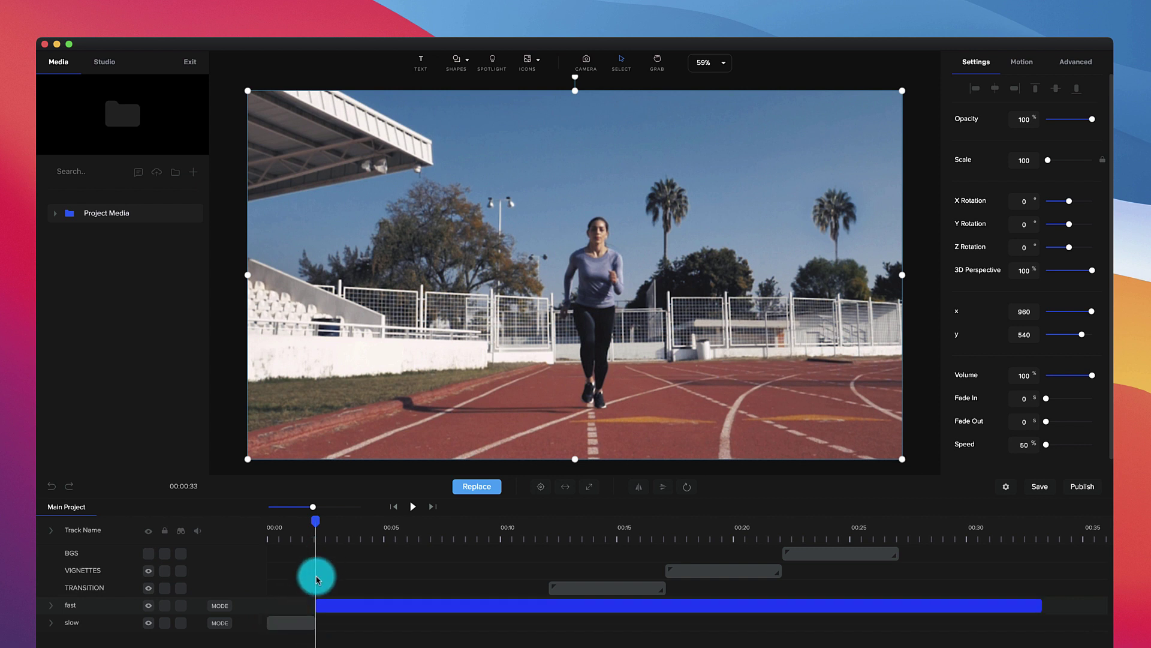
Step: Set the fast clip's speed to 300% and play the edited sequence from the start
left_click(330, 518)
left_click_drag(321, 508, 414, 507)
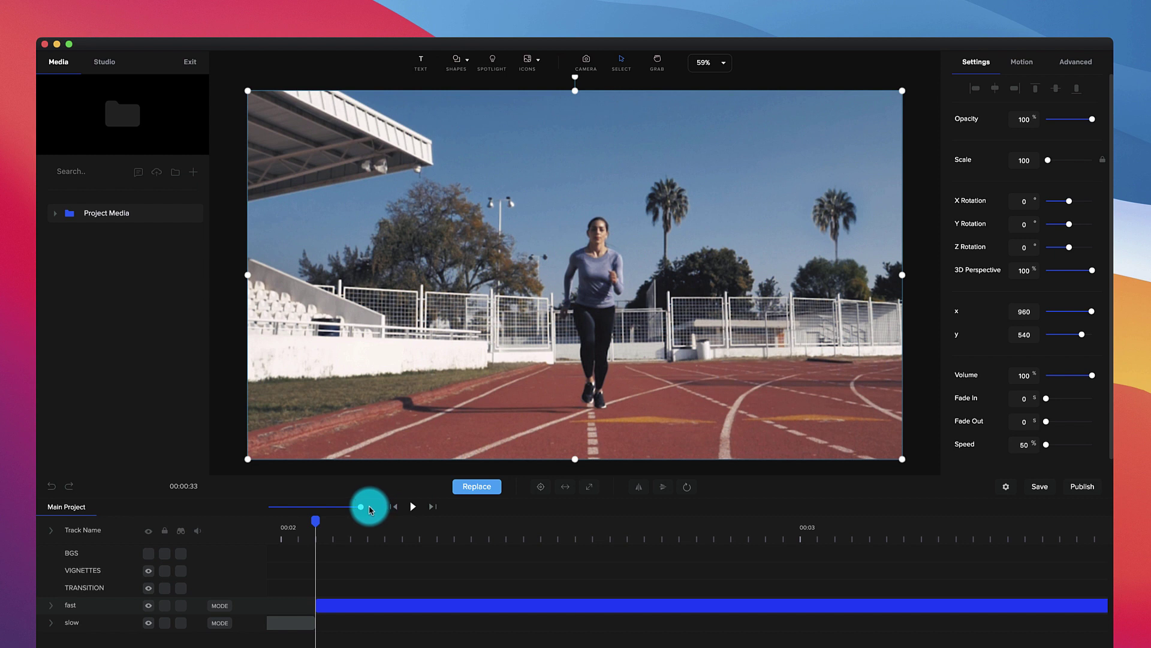
left_click_drag(340, 510, 310, 514)
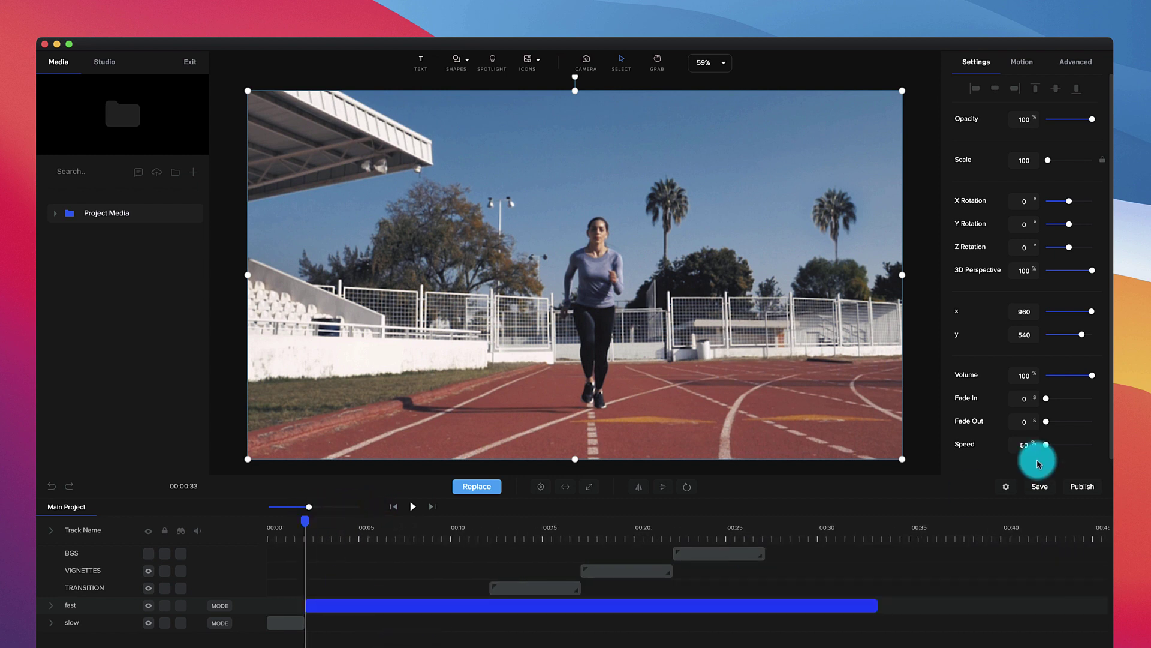
left_click_drag(1047, 446, 1149, 449)
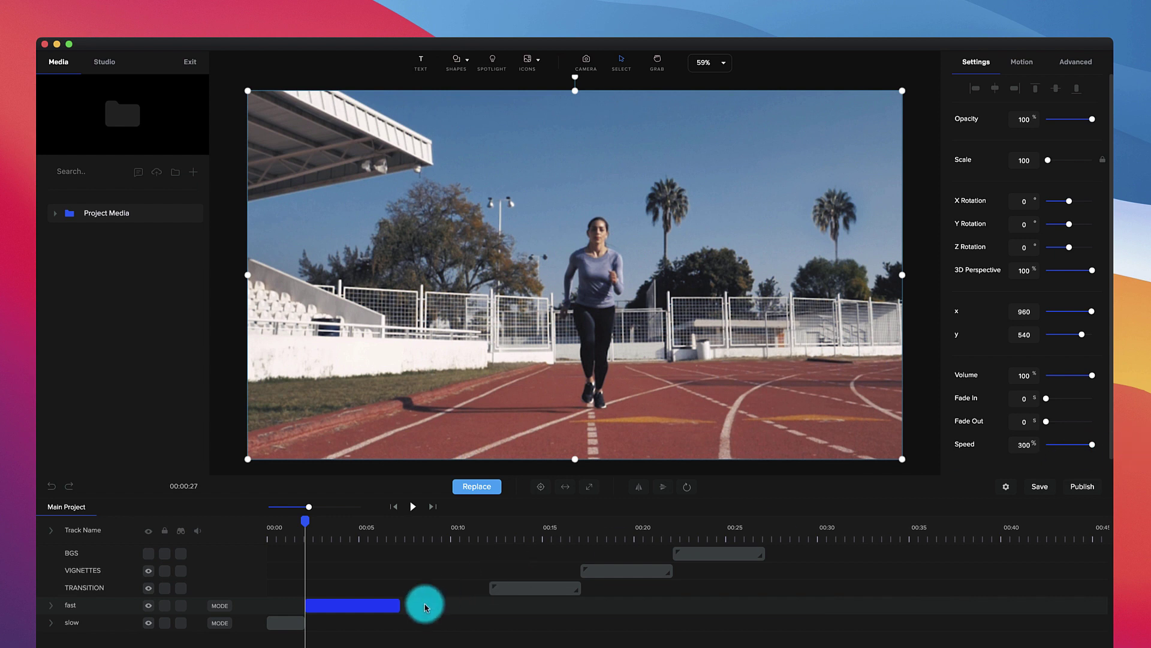
left_click_drag(305, 522, 172, 525)
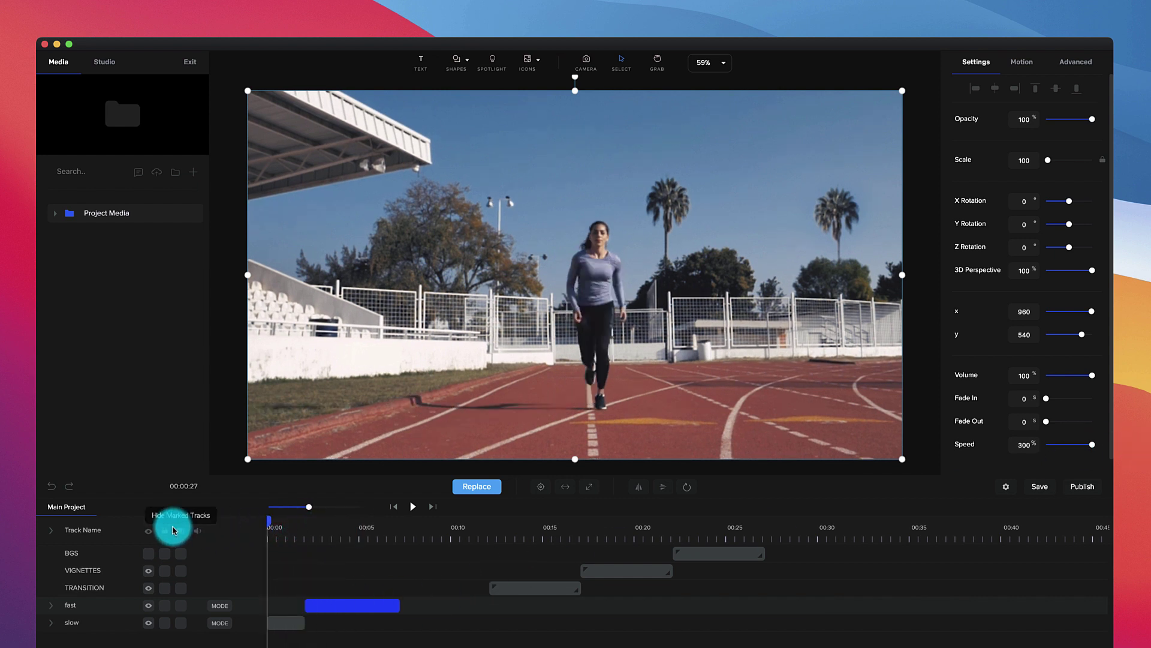
key("space")
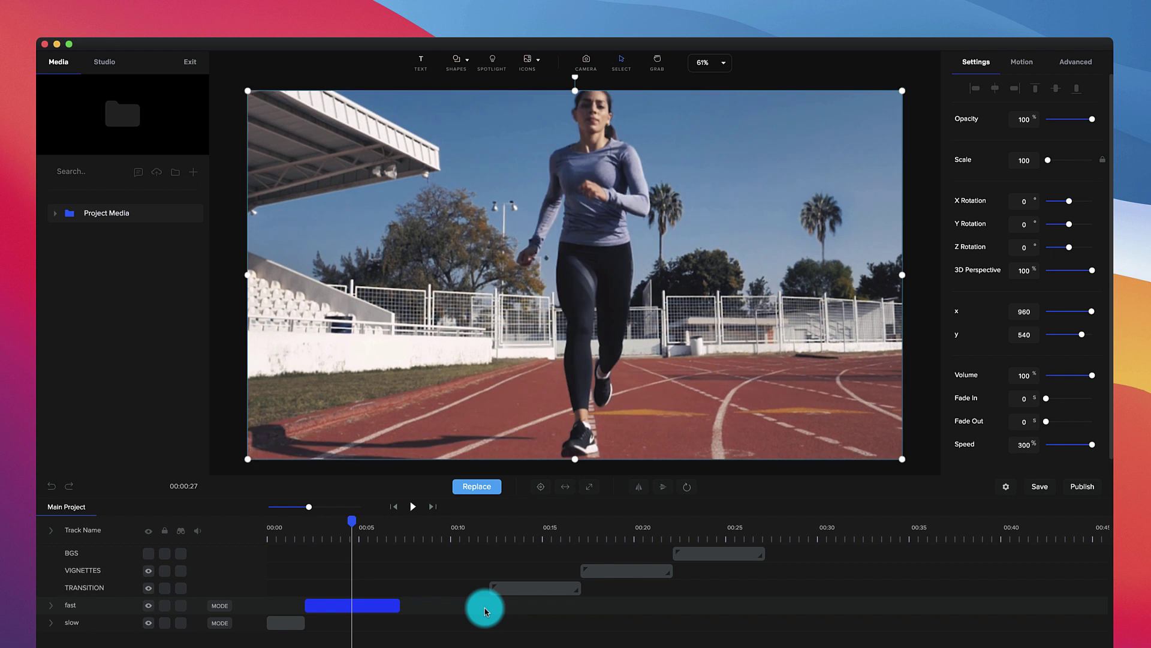
key("space")
left_click(393, 509)
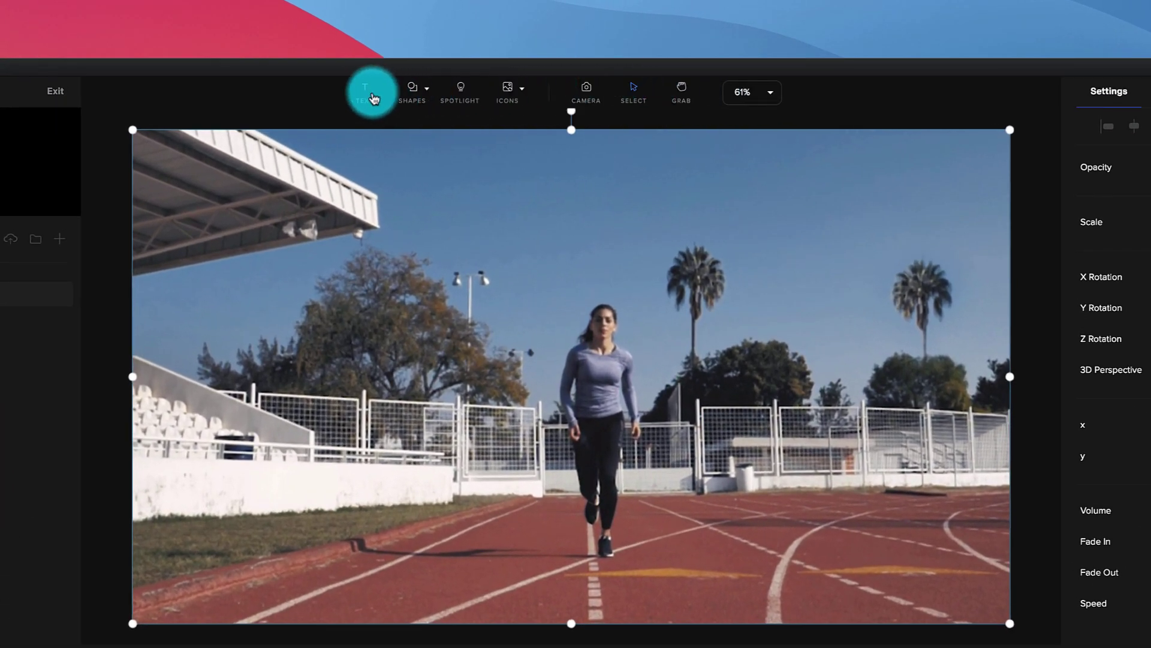
Step: Add a circular spotlight over the runner and stretch its clip to about 00:27
left_click(459, 101)
mouse_move(598, 385)
left_mouse_down()
mouse_move(465, 478)
mouse_move(689, 390)
mouse_move(586, 402)
mouse_move(595, 372)
left_mouse_up()
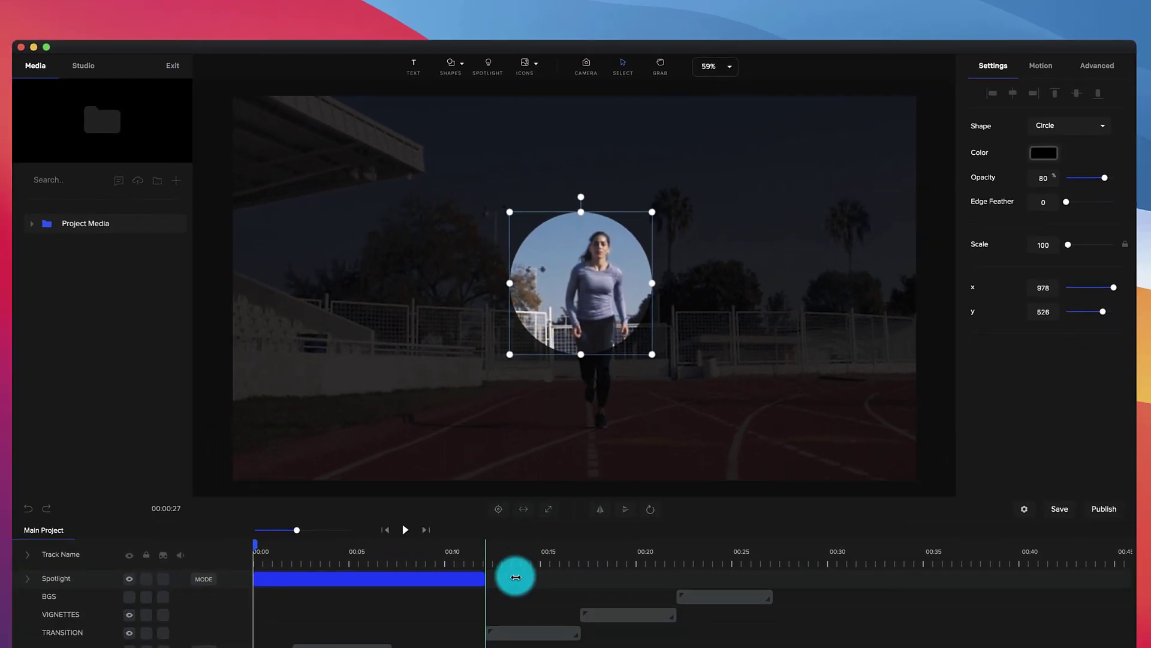
left_click_drag(493, 647, 835, 647)
Step: Raise the spotlight surround's opacity to 100%, repositioning the circle while previewing later points
left_click(528, 545)
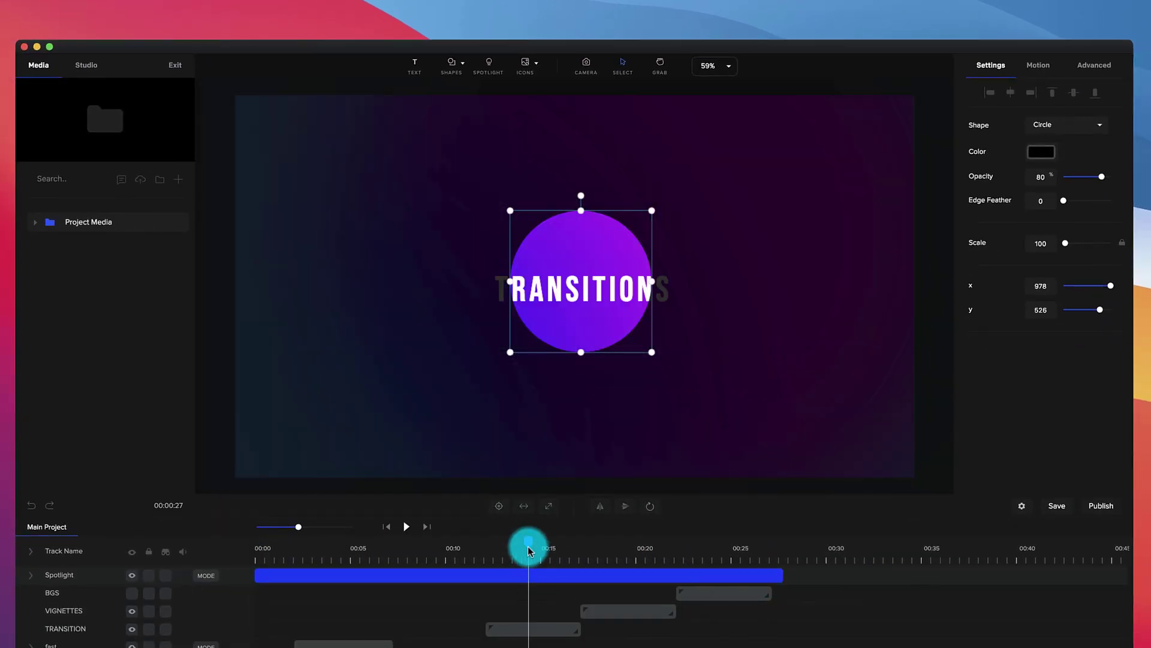
left_click_drag(575, 311, 689, 344)
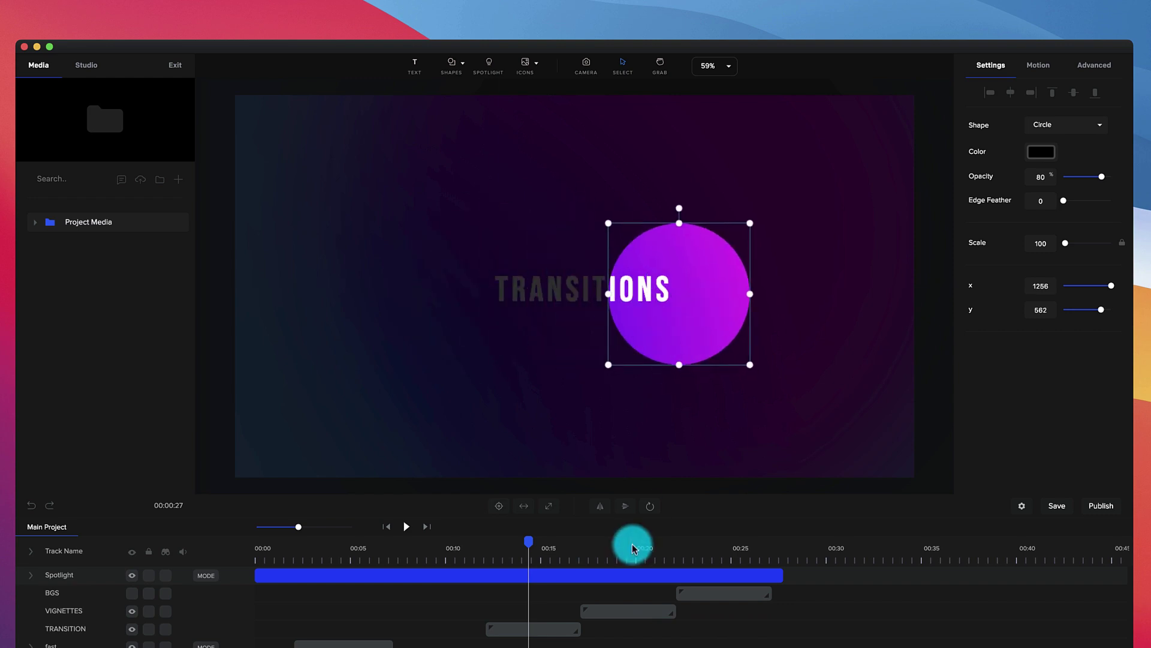
left_click(635, 545)
left_click(738, 546)
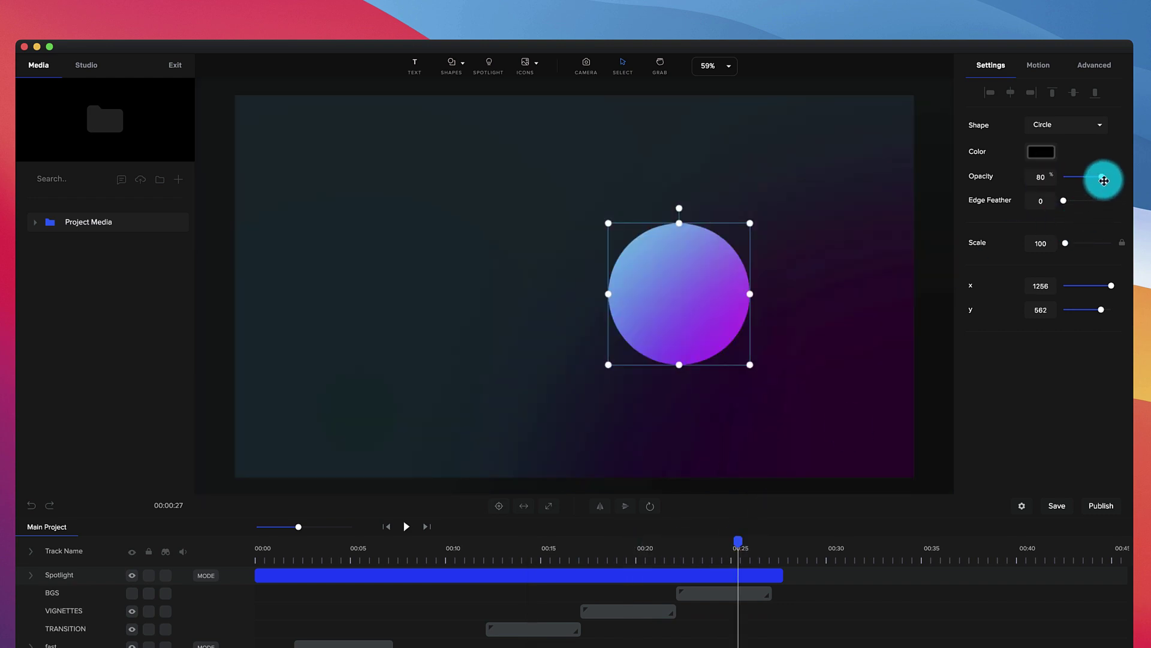
left_click_drag(1102, 180, 1131, 180)
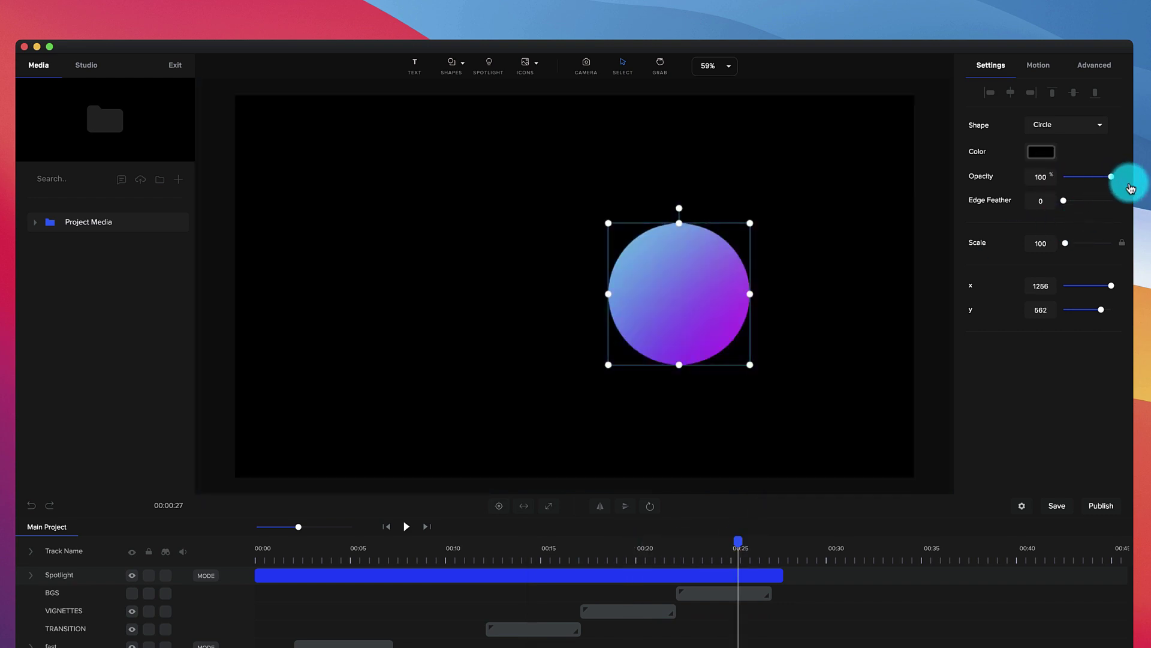
left_click_drag(727, 267, 676, 264)
Step: Set the surround colour to white after trying blue, and move the circle to the centre
left_click(1034, 154)
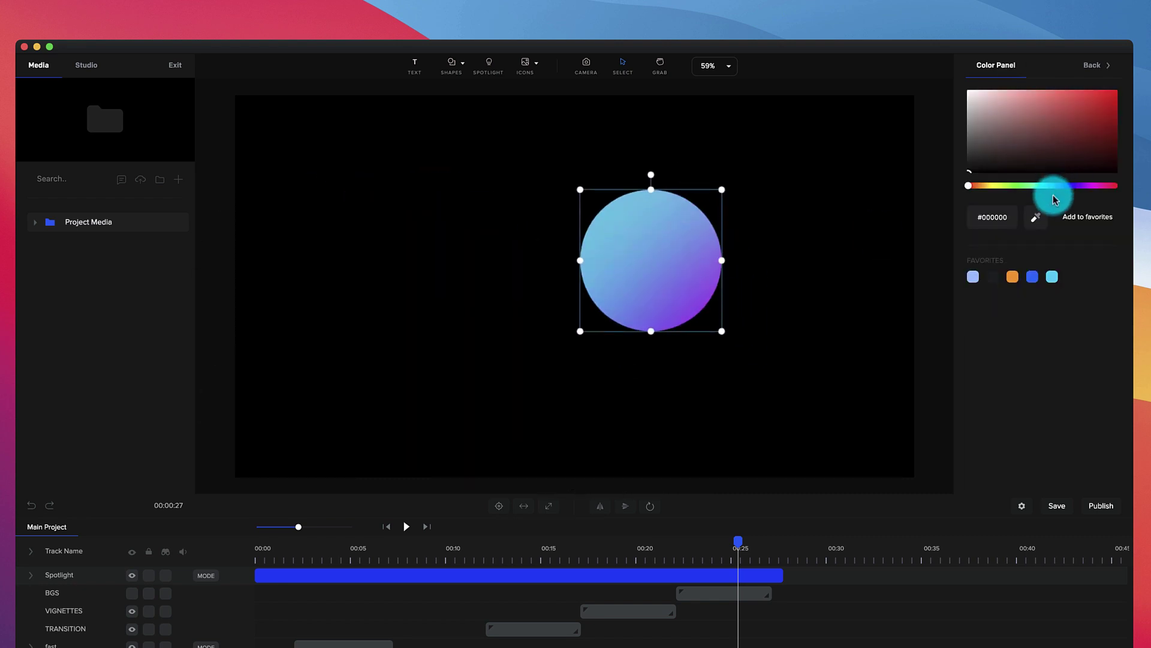
left_click_drag(1055, 197, 1068, 185)
left_click(1117, 92)
left_click_drag(696, 250, 436, 212)
left_click(1041, 152)
left_click_drag(974, 141, 865, 44)
left_click_drag(420, 236, 640, 288)
Step: Enlarge the spotlight circle to scale 252, centre it on the canvas and play the project
left_click(549, 551)
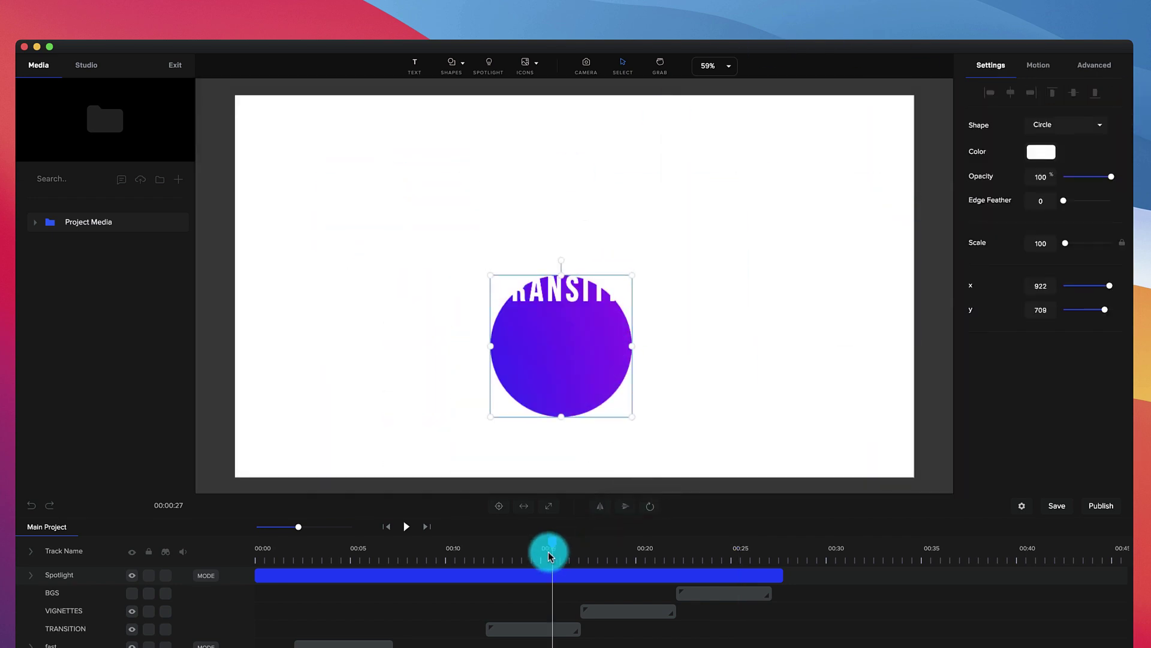
left_click(296, 555)
left_click(270, 574)
left_click_drag(560, 329, 584, 242)
left_click_drag(651, 327, 908, 475)
left_click_drag(802, 422, 699, 348)
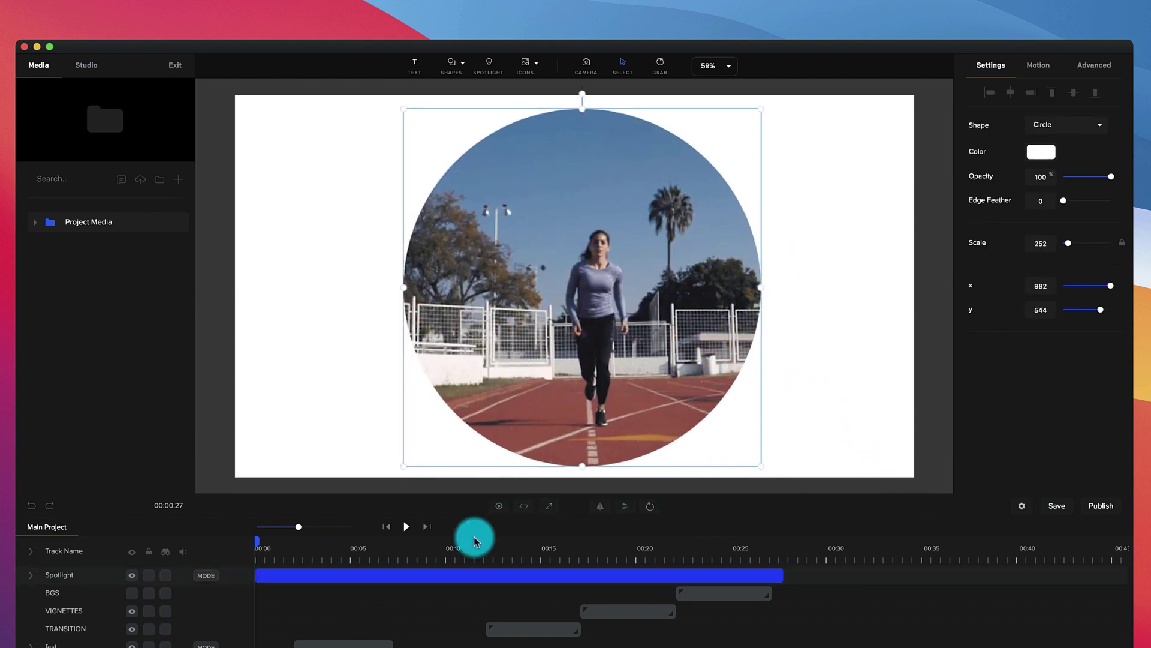
left_click(406, 527)
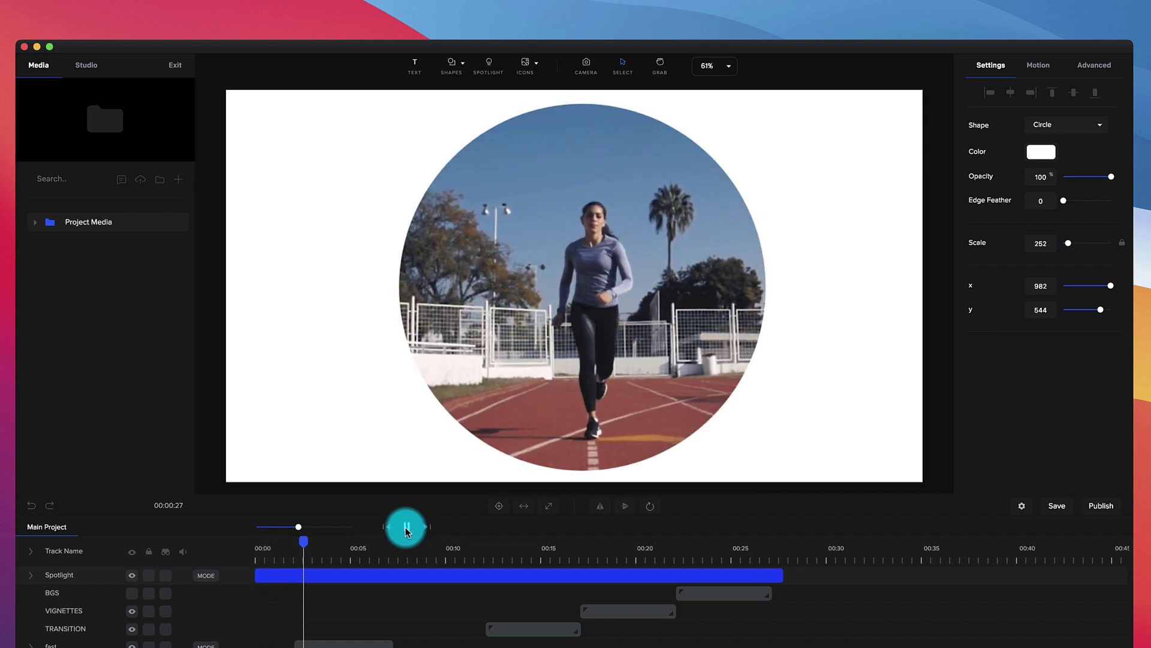
Step: Set Edge Feather to 66, expand the spotlight to the full frame, and replay it from the start
left_click(406, 528)
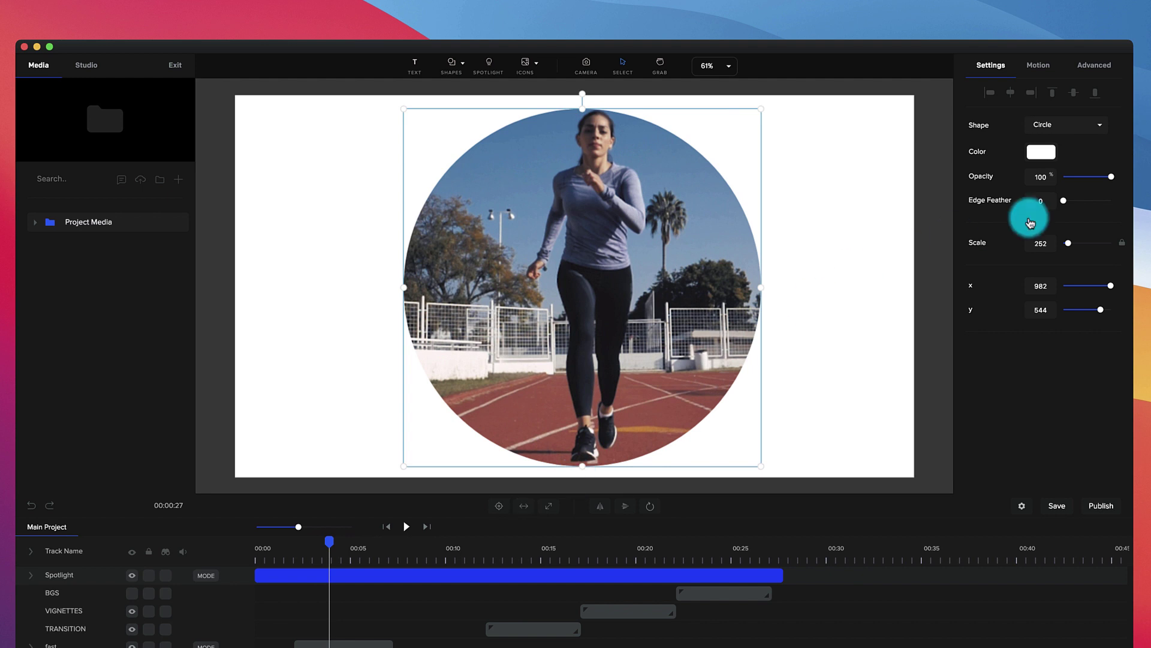
left_click_drag(1065, 203, 1097, 204)
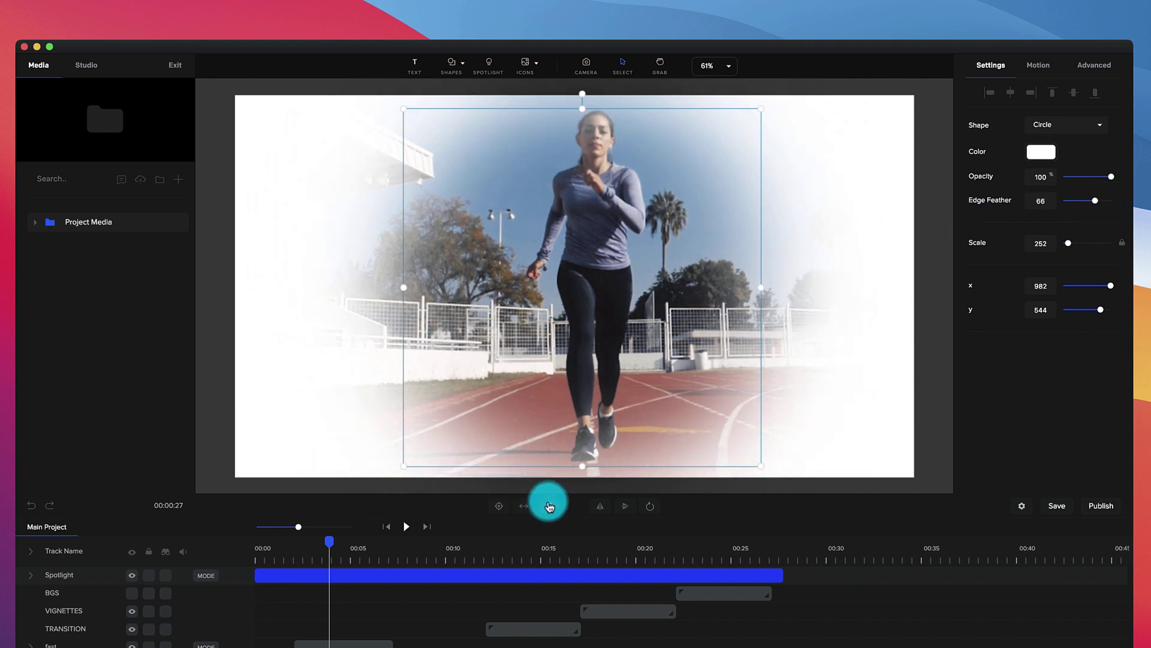
left_click(549, 507)
left_click(386, 526)
left_click(406, 526)
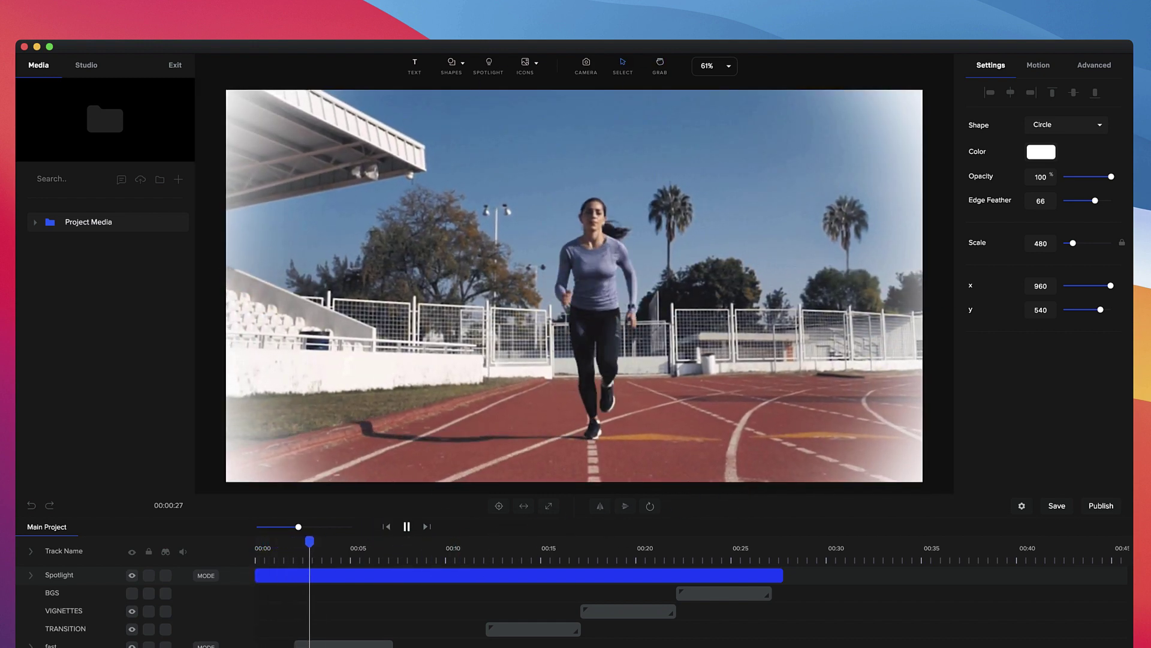
key("space")
left_click(1041, 153)
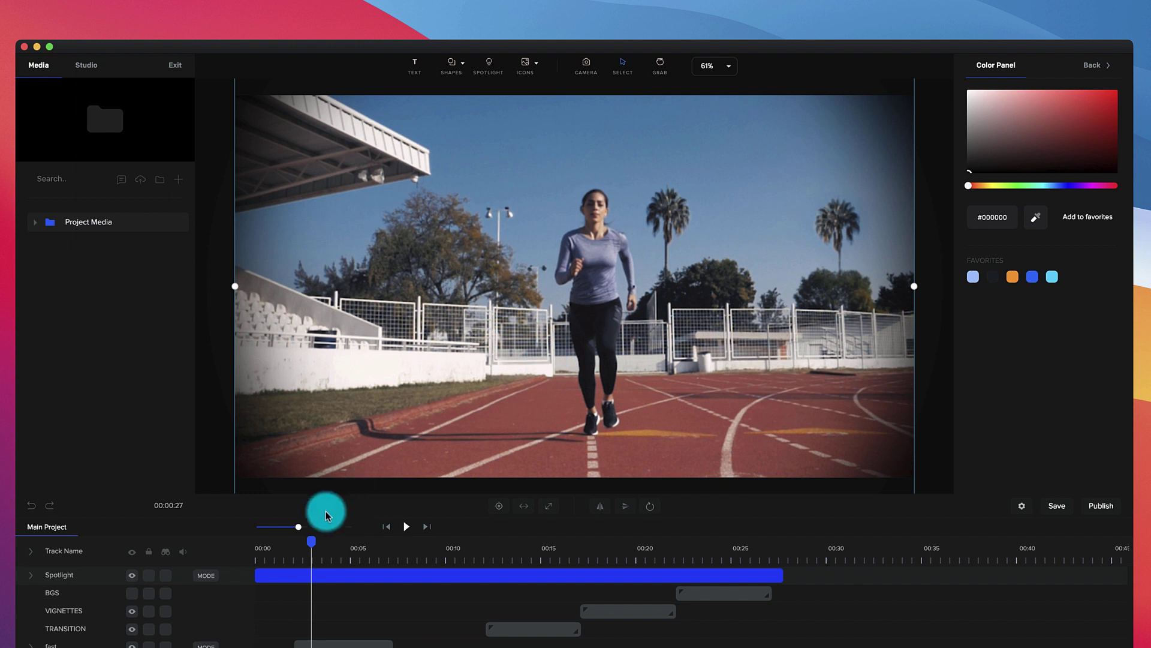
Step: Replay the project, then change the spotlight's shape to Rectangle
left_click(386, 526)
left_click(406, 527)
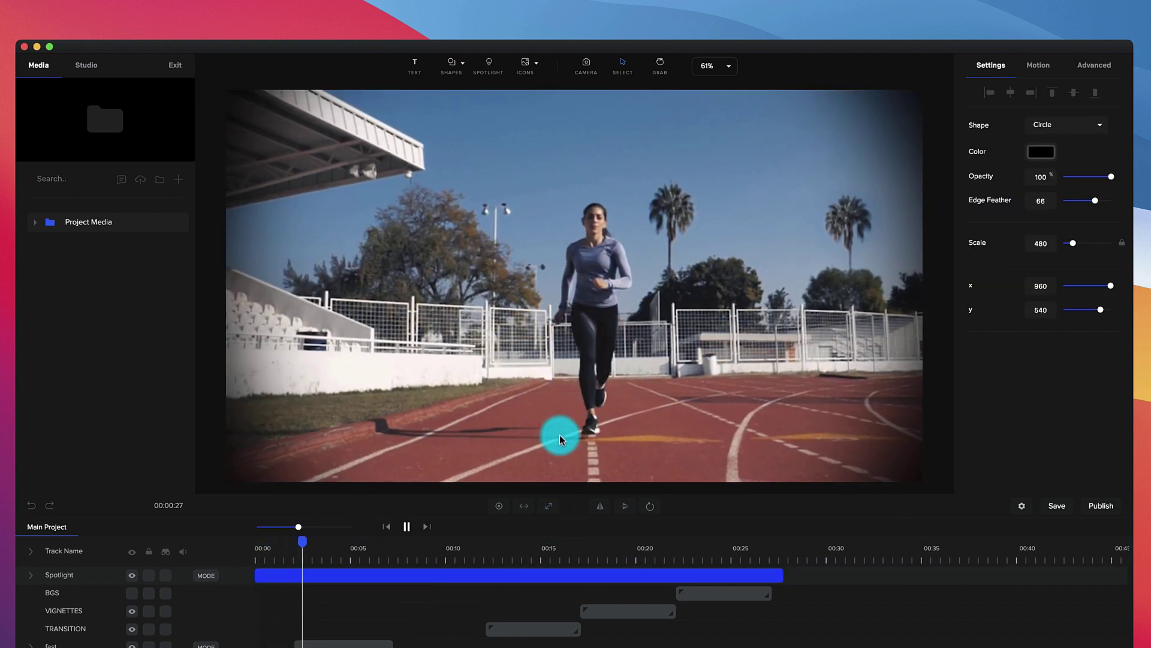
key("space")
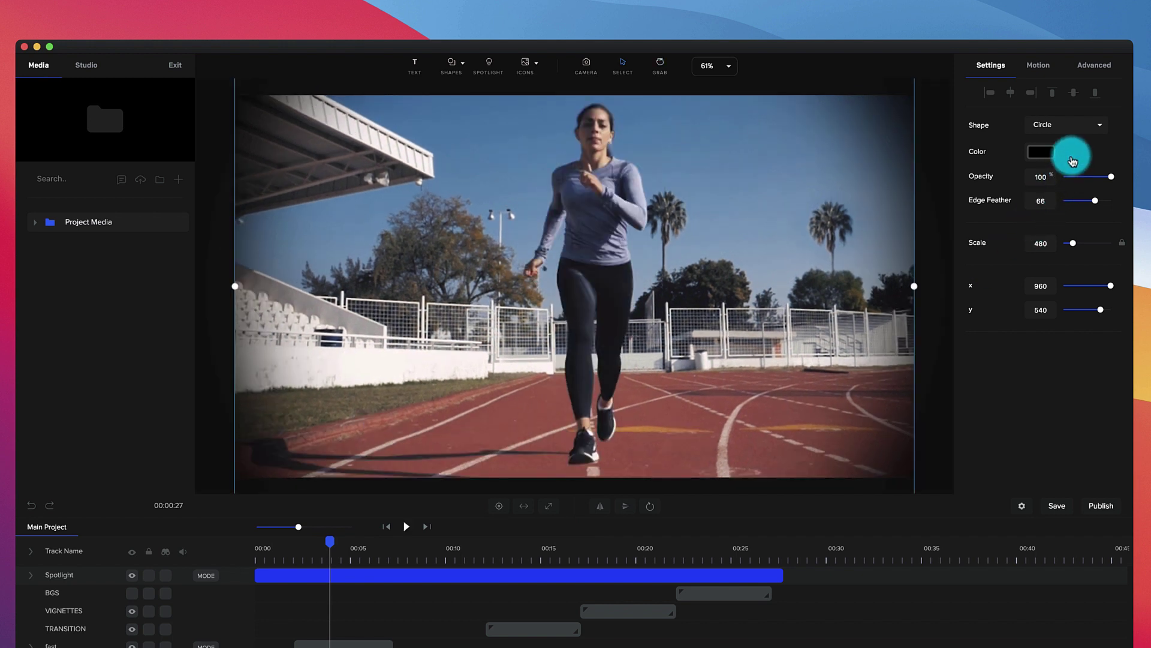
left_click(1073, 128)
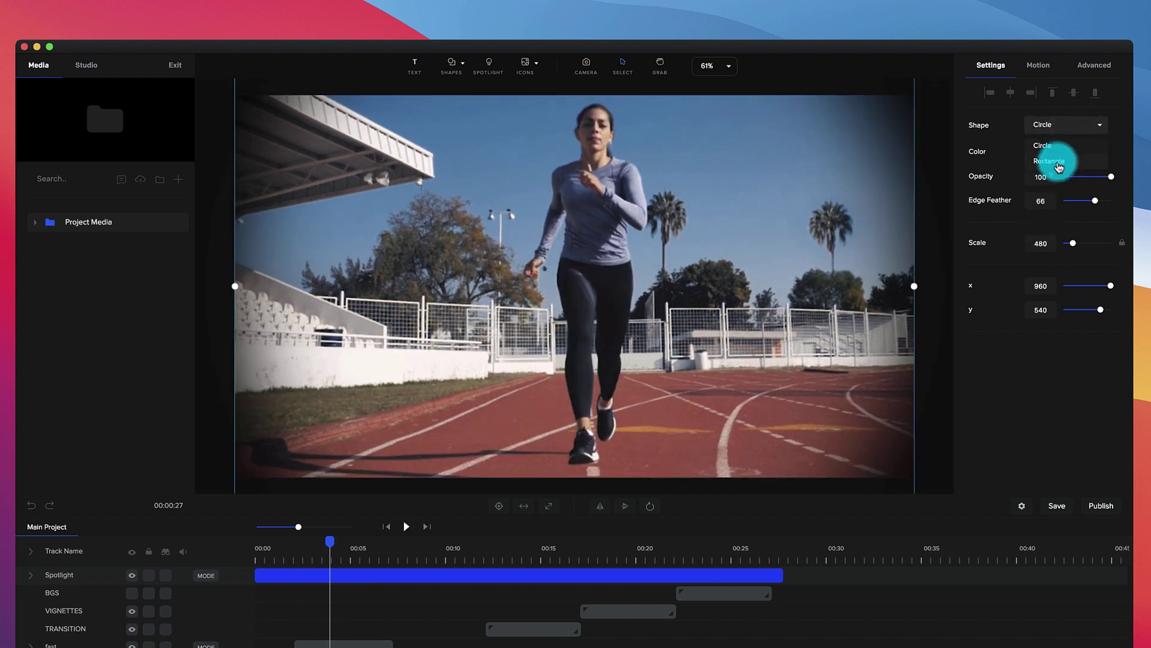
left_click(1060, 163)
Step: Shrink the rectangle to scale 230, nudge it up-right to 1023, 521, then delete the Spotlight track
scroll(739, 327, "down", 3)
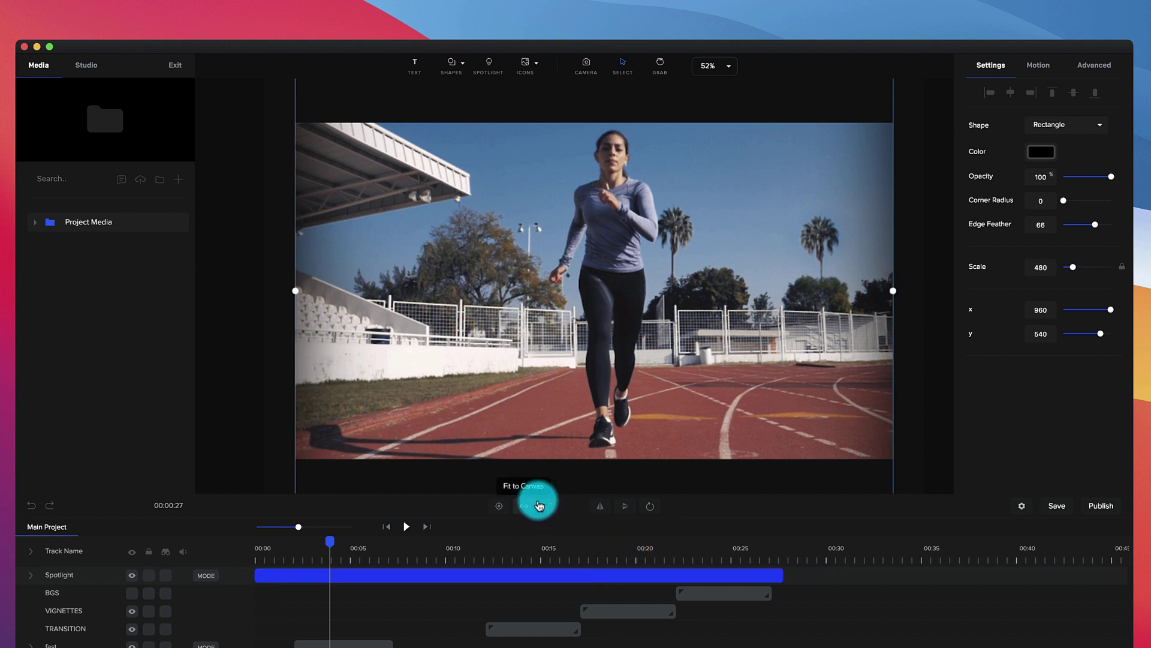
left_click_drag(1075, 268, 1071, 268)
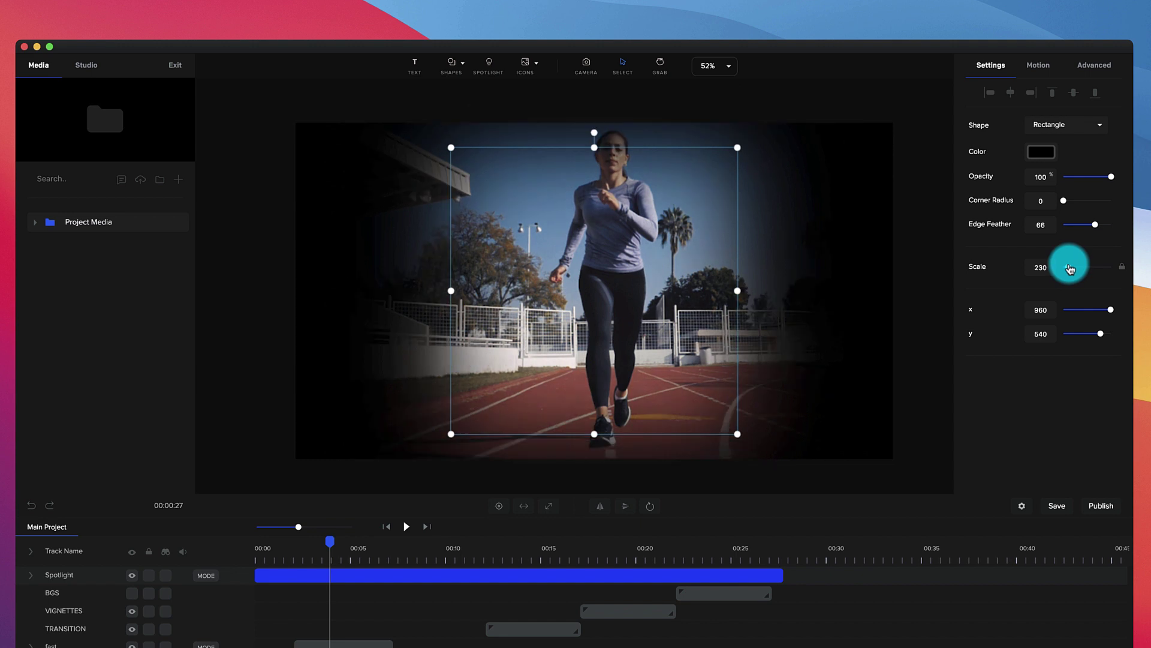
left_click_drag(596, 436, 626, 354)
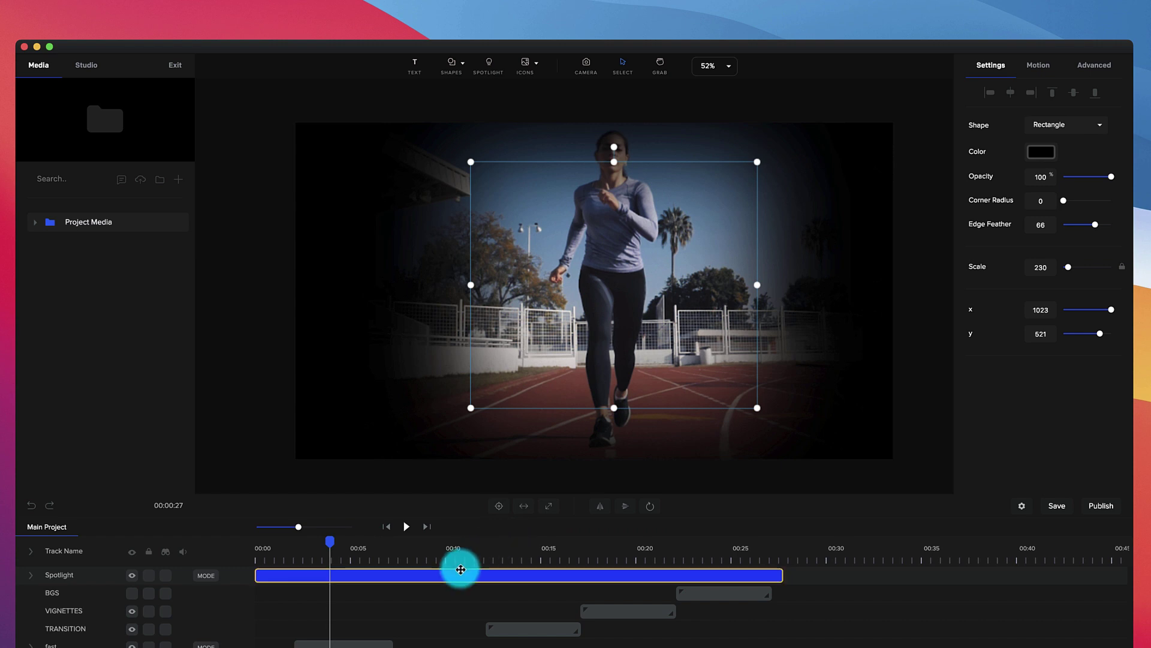
key("Delete")
Step: Open the TRANSITION clip's own timeline and play its animation from the start
left_click(524, 546)
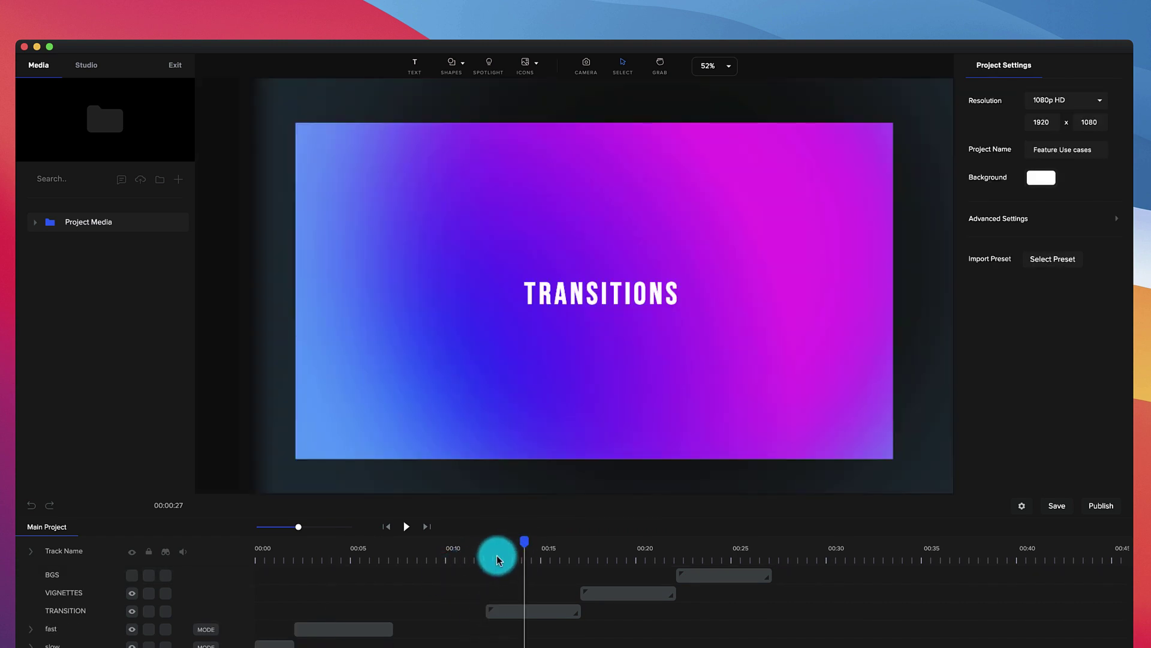
left_click(503, 612)
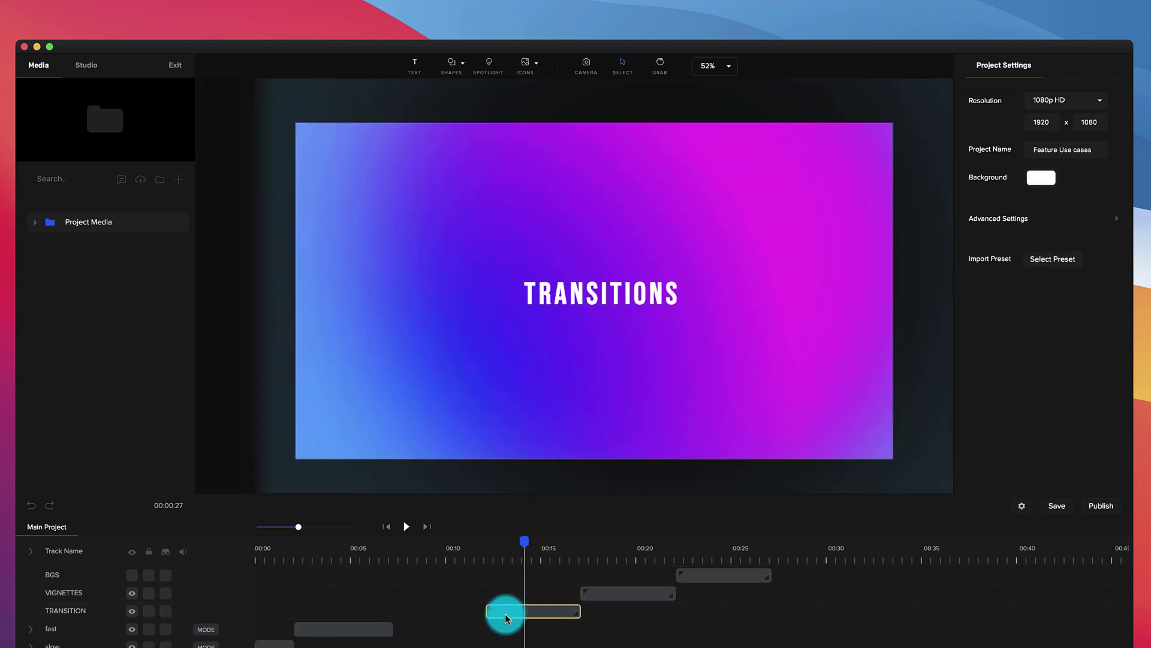
double_click(505, 613)
left_click(483, 552)
key("space")
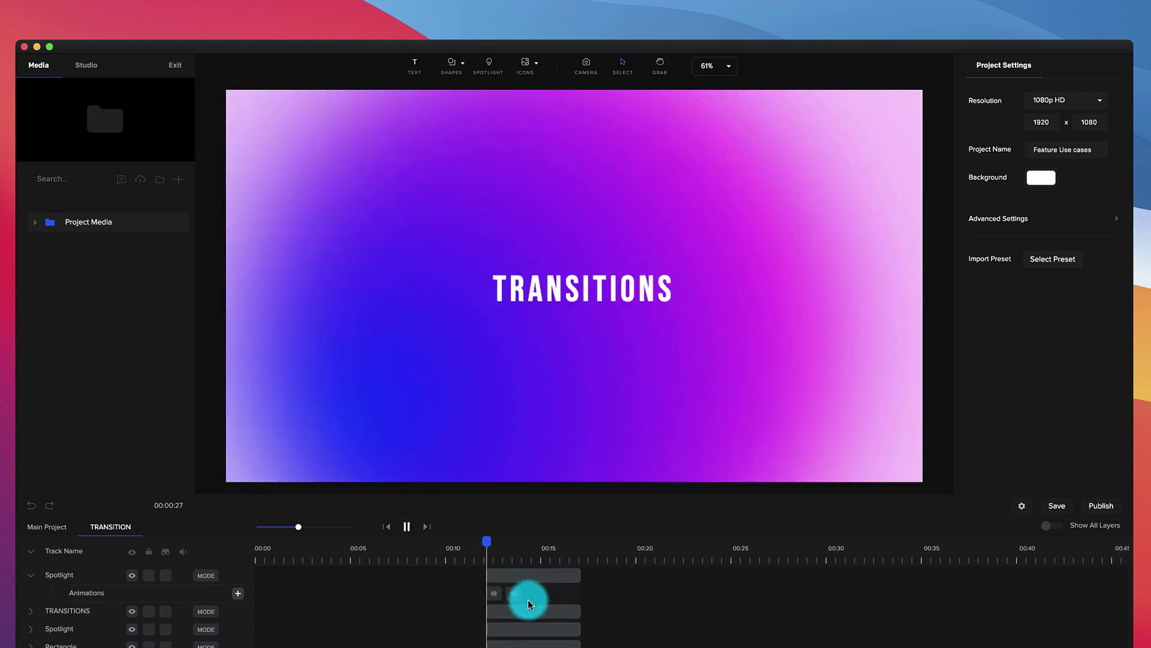
key("space")
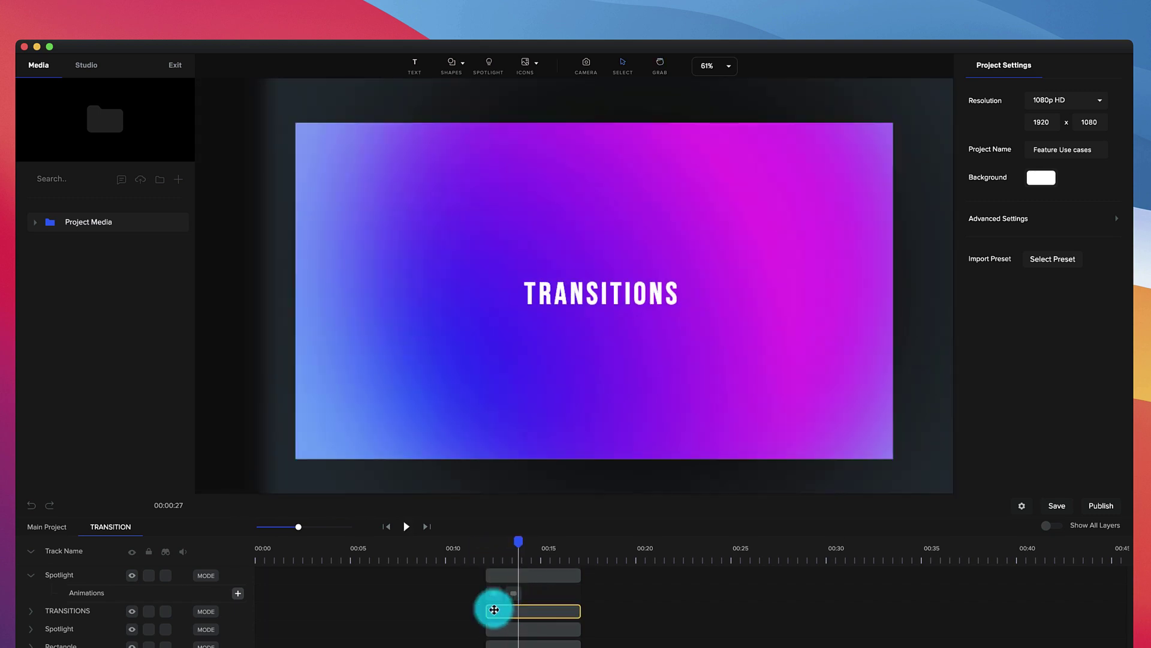
Step: Change the transition's Spotlight shape from Rectangle to Circle and preview the result
left_click(519, 577)
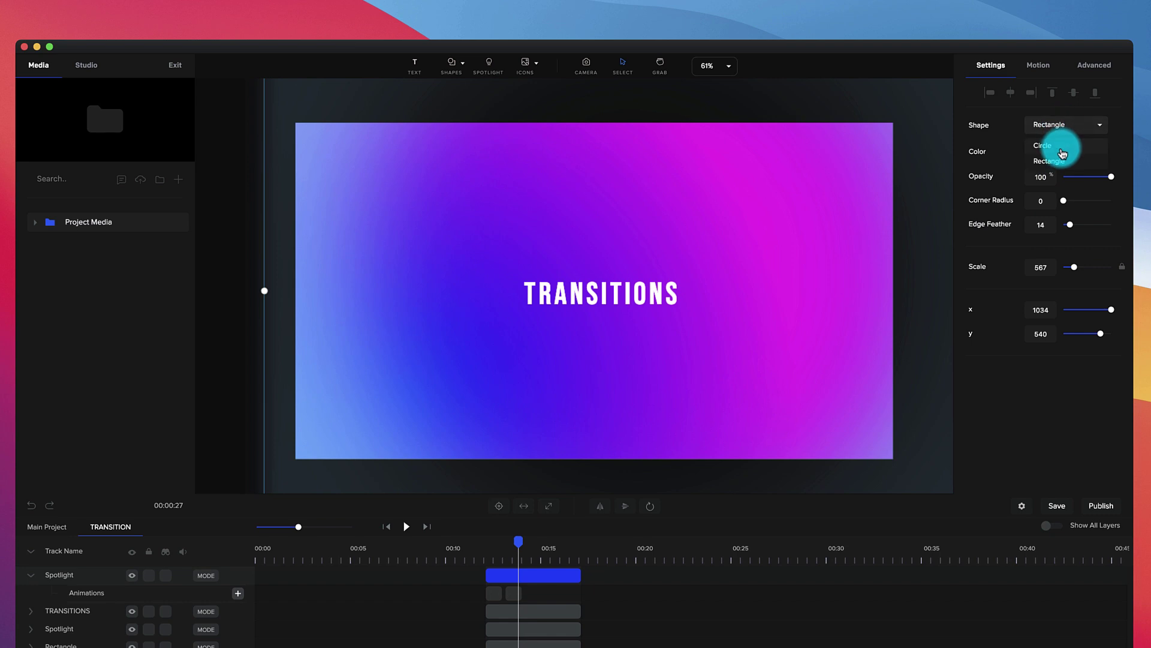
left_click(1060, 147)
left_click(483, 548)
key("space")
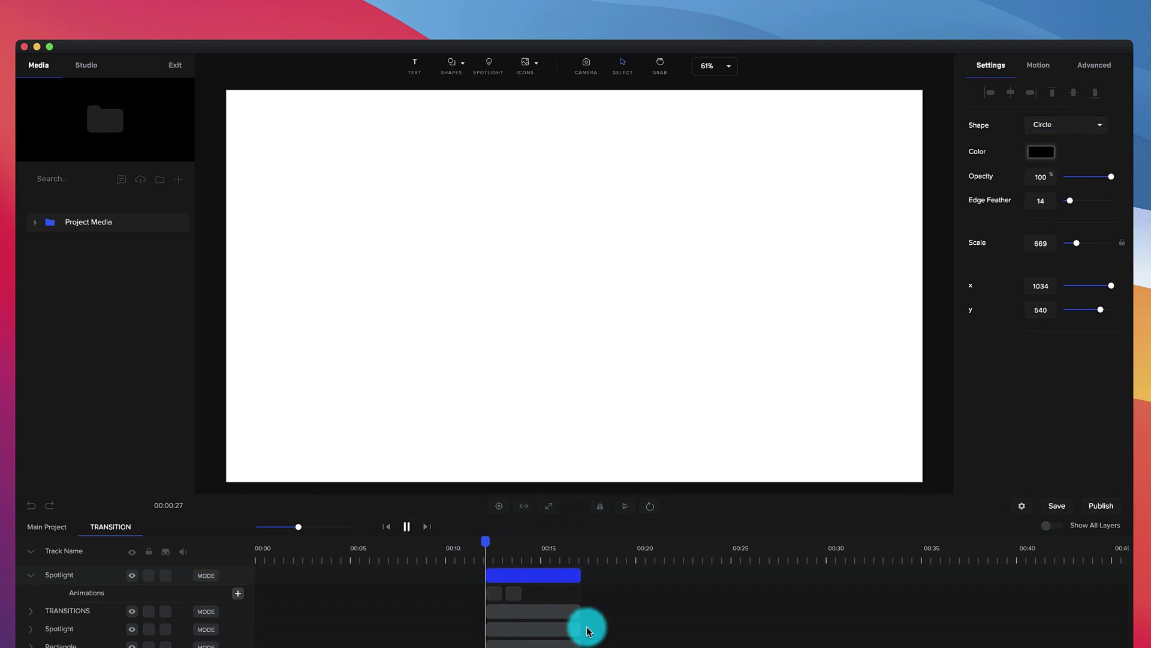
key("space")
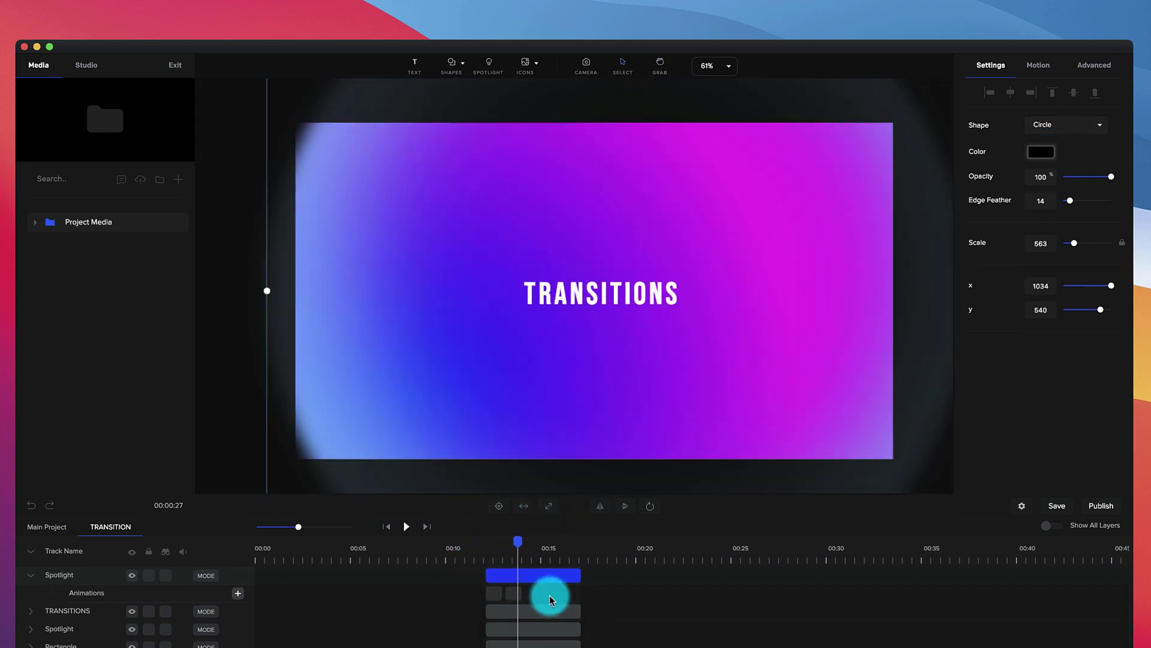
left_click(551, 599)
left_click(494, 553)
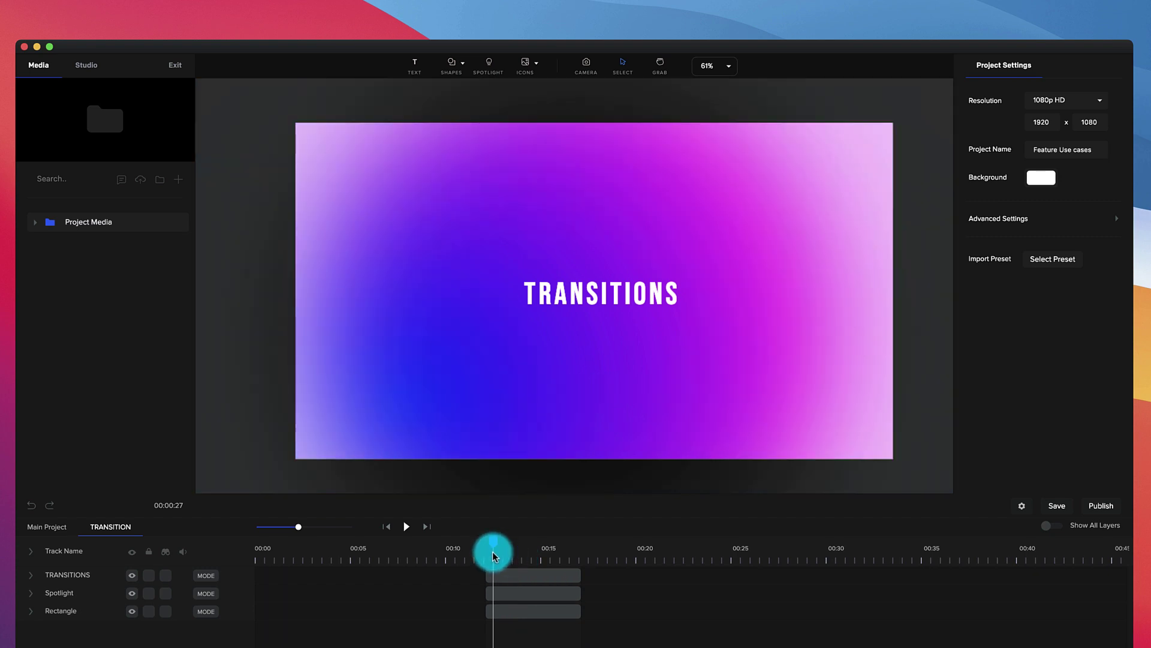
Step: Add a new spotlight to the TRANSITION timeline, fit it to the canvas, scale 574, white surround
left_click(497, 73)
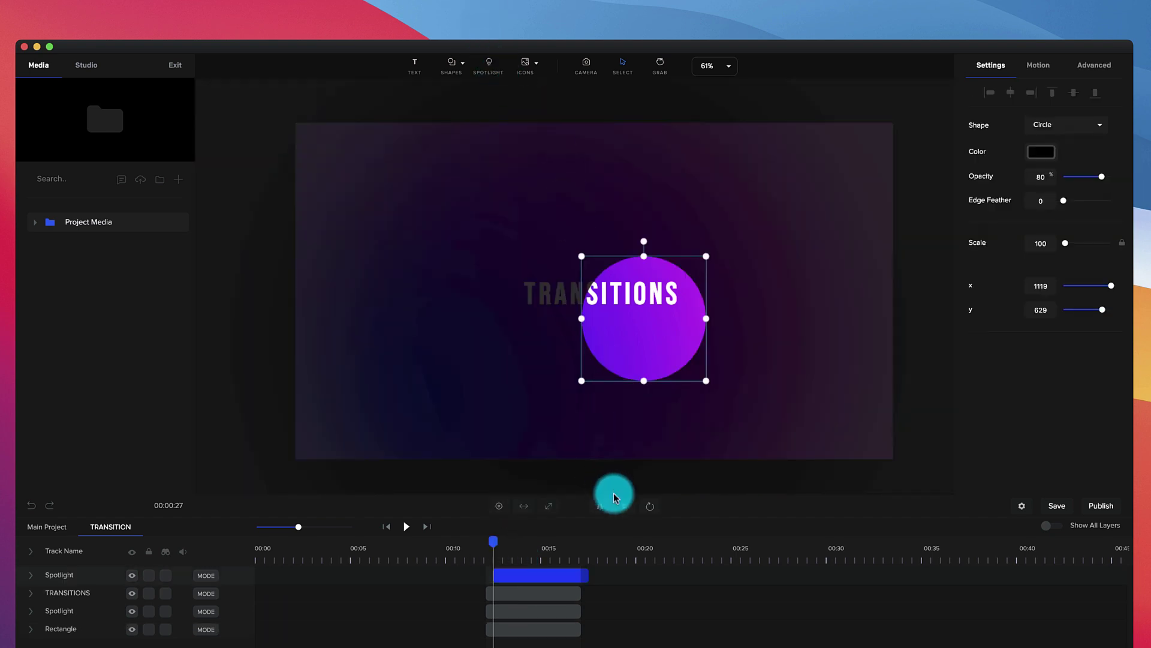
left_click(548, 505)
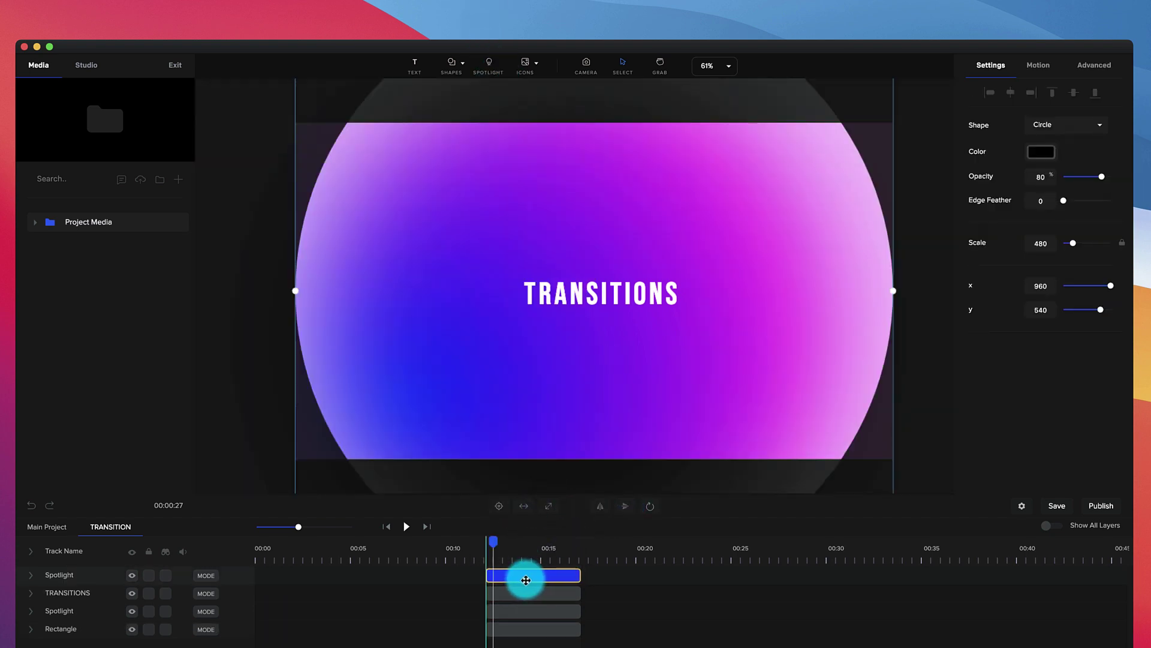
left_click(1109, 253)
left_click_drag(1073, 243, 1074, 243)
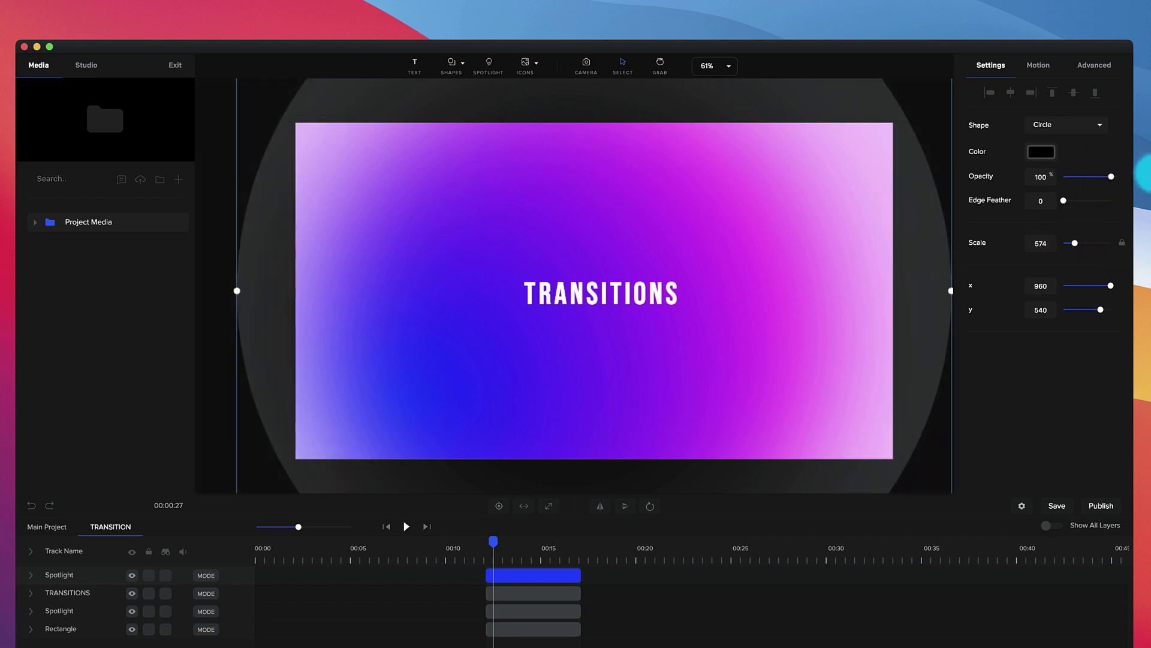
left_click(1038, 152)
left_click_drag(1030, 150, 946, 90)
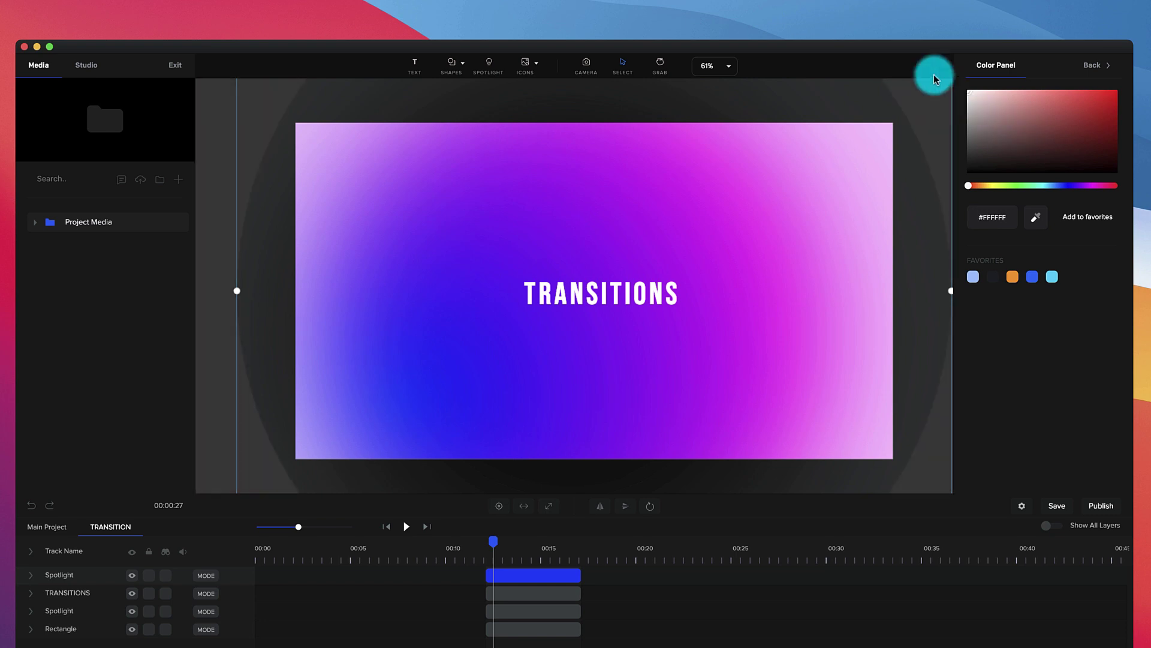
left_click(1099, 63)
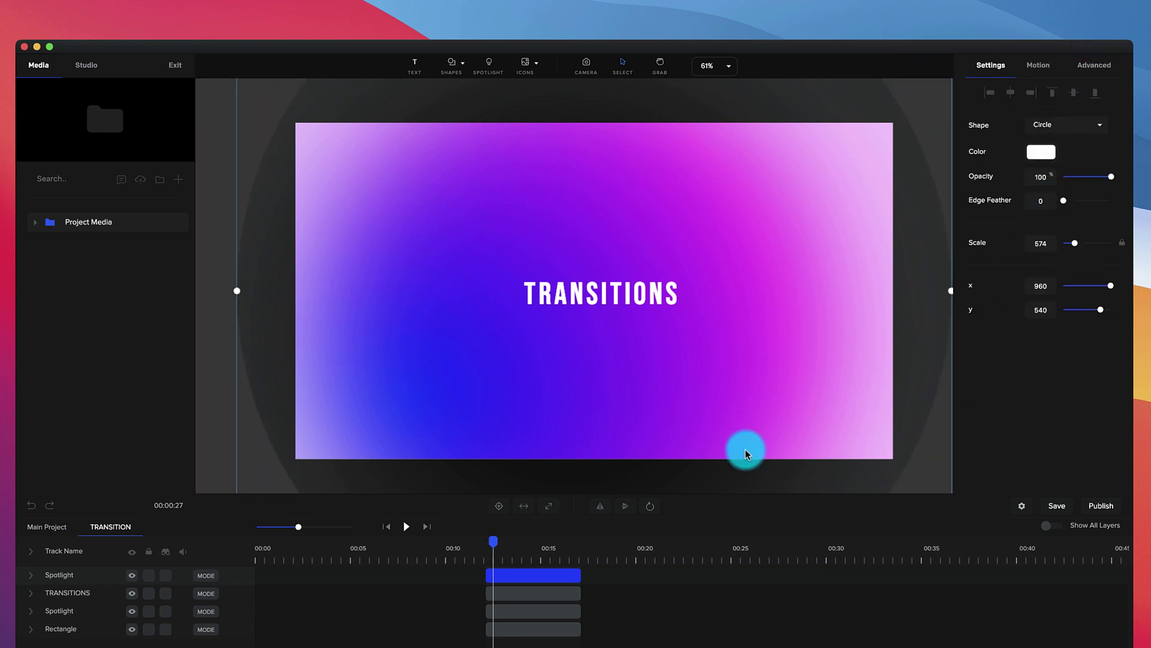
Step: Add a Scale animation to the new spotlight that starts from scale 0
left_click(31, 581)
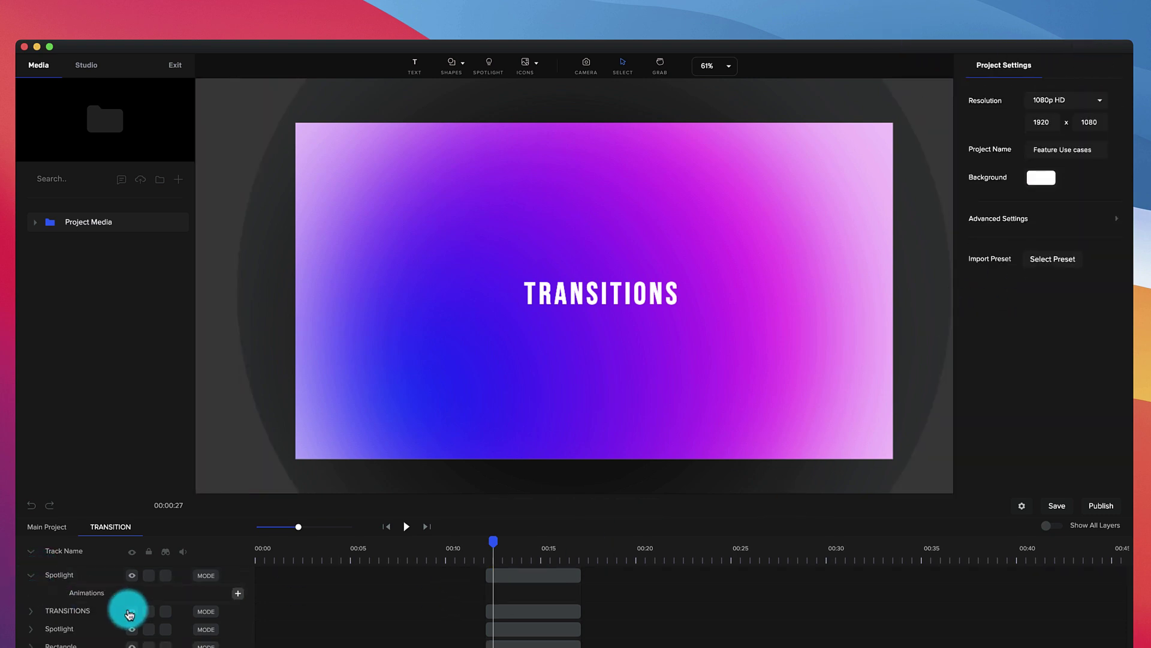
left_click(238, 593)
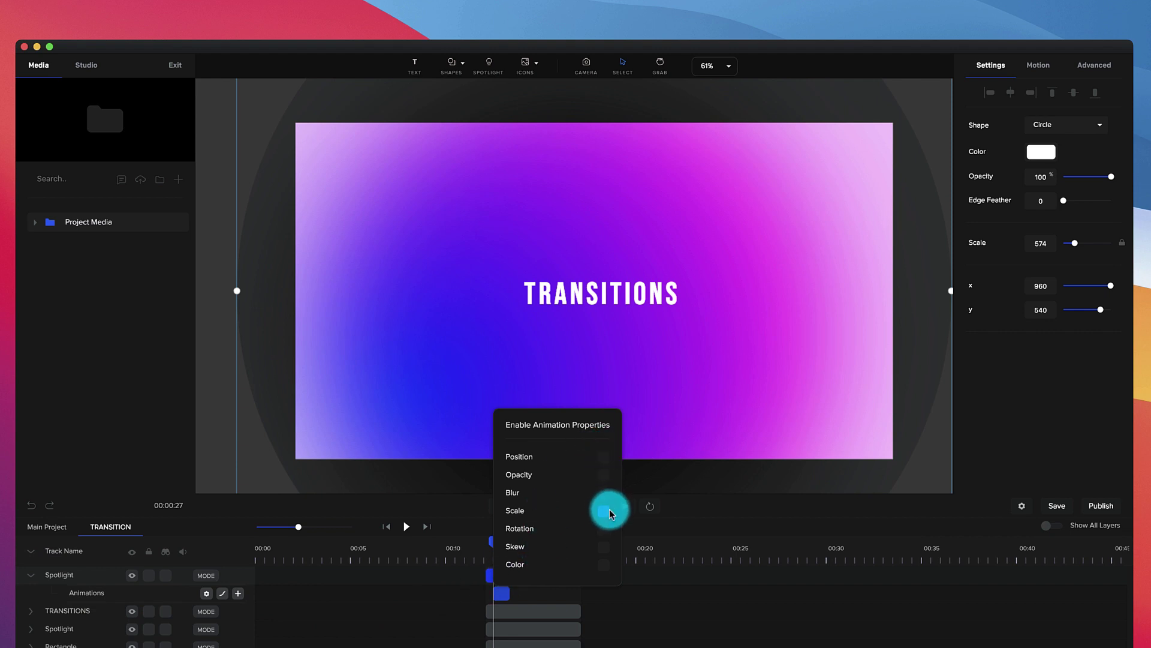
left_click(502, 600)
left_click_drag(483, 540, 504, 540)
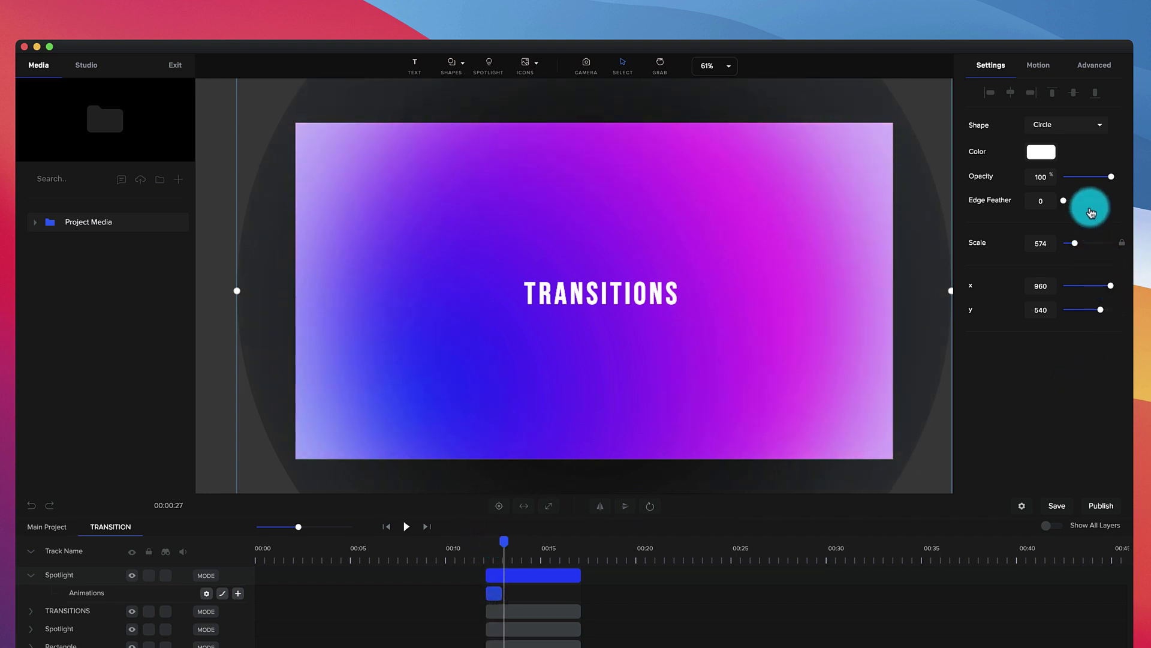
left_click_drag(1077, 244, 1066, 244)
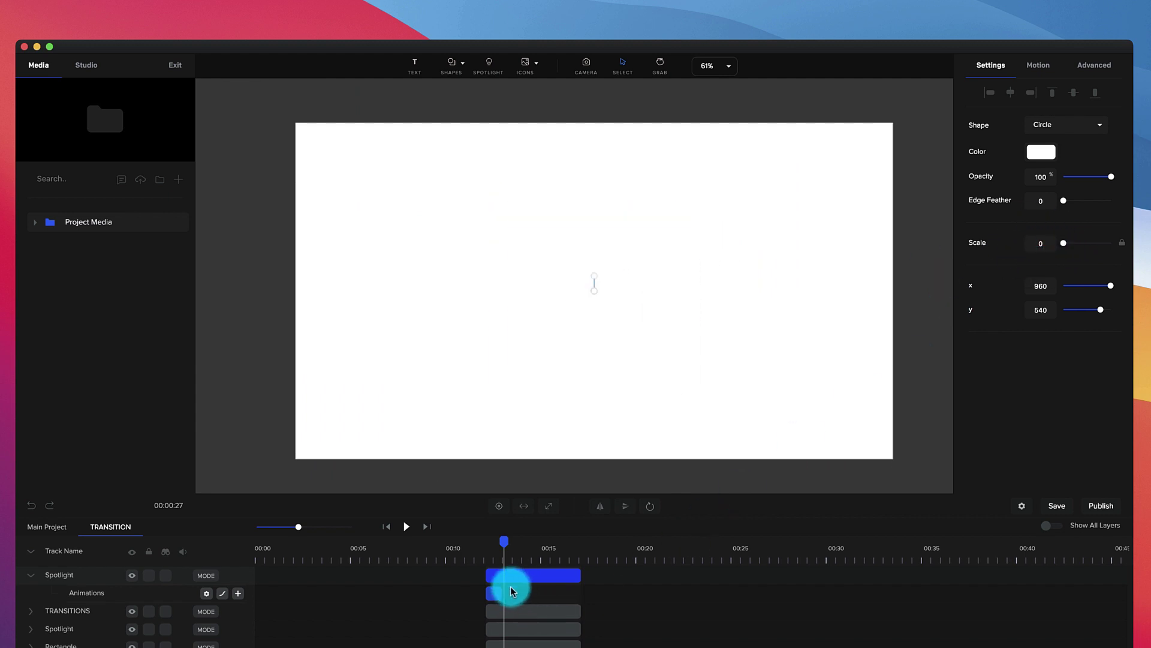
Step: Add a reversed duplicate of the scale animation, preview it, and set Edge Feather to 20
right_click(489, 592)
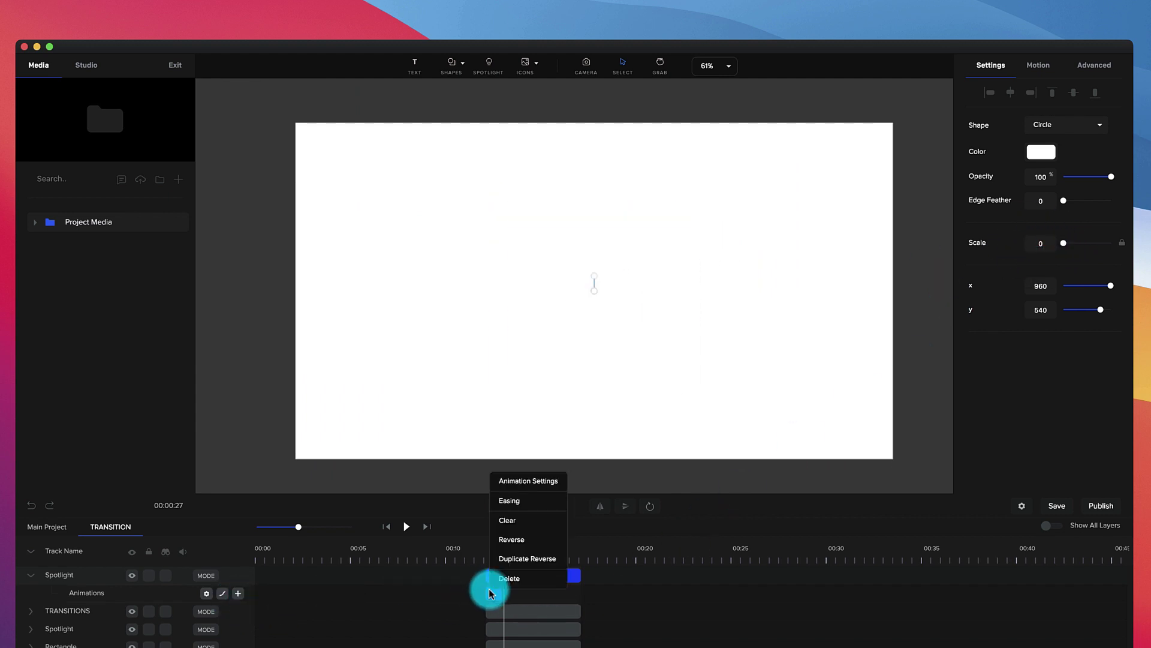
left_click(524, 563)
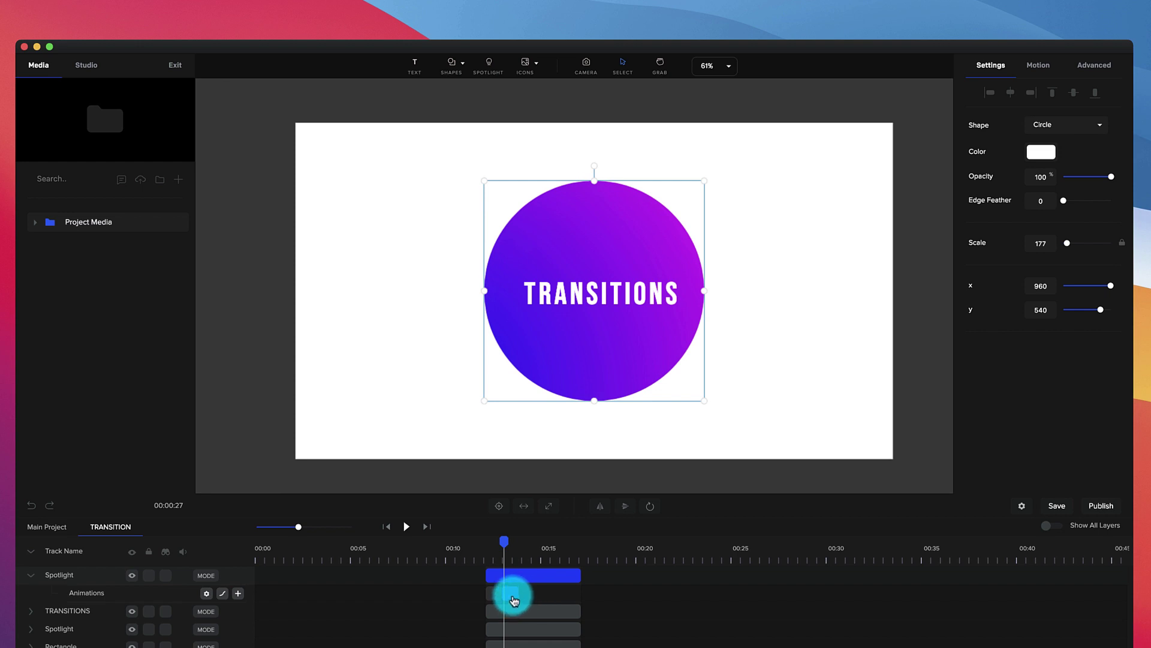
left_click_drag(513, 600, 516, 600)
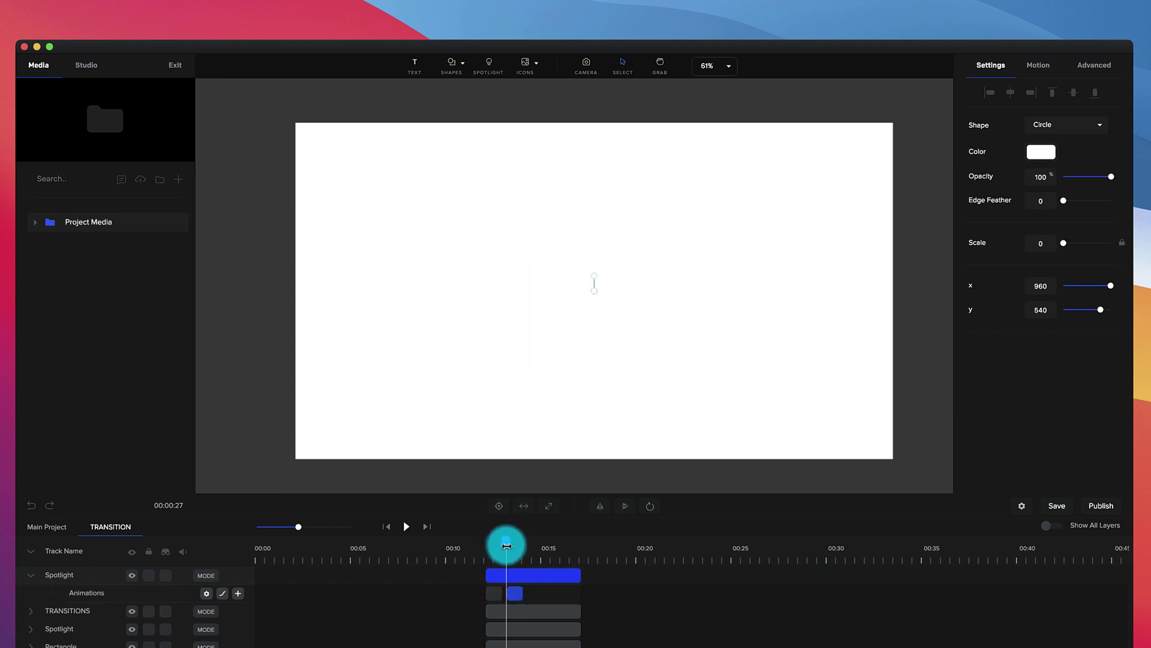
left_click_drag(507, 544, 484, 543)
key("space")
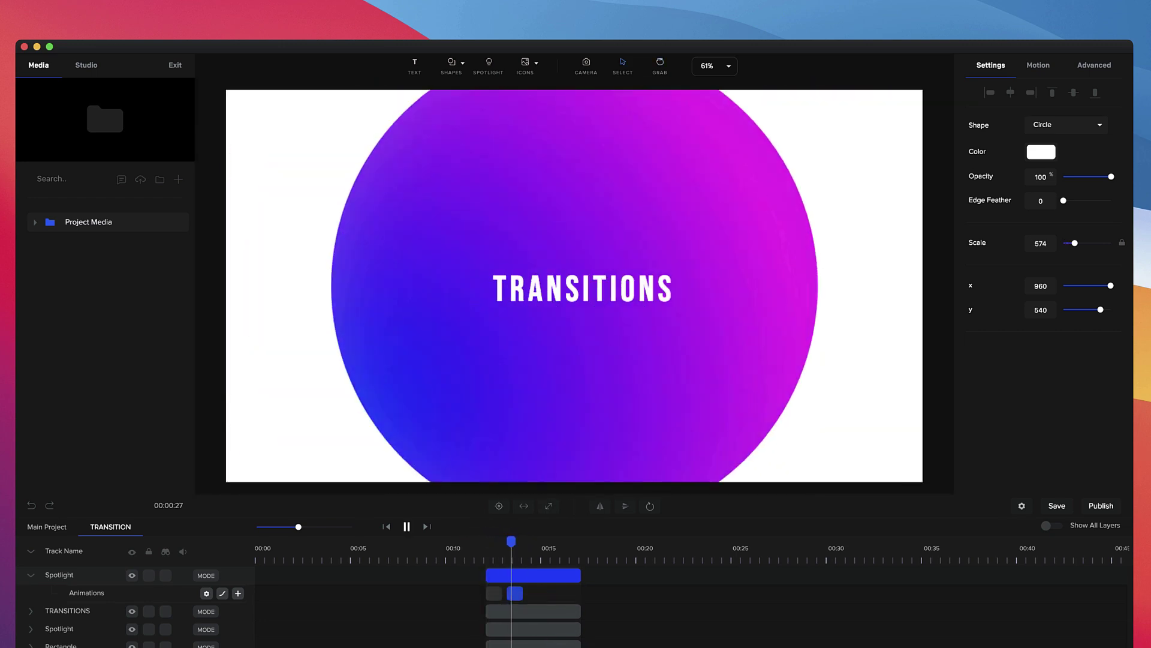
mouse_move(527, 555)
left_mouse_down()
mouse_move(504, 554)
mouse_move(522, 543)
mouse_move(510, 543)
left_mouse_up()
left_click_drag(1063, 200, 1073, 203)
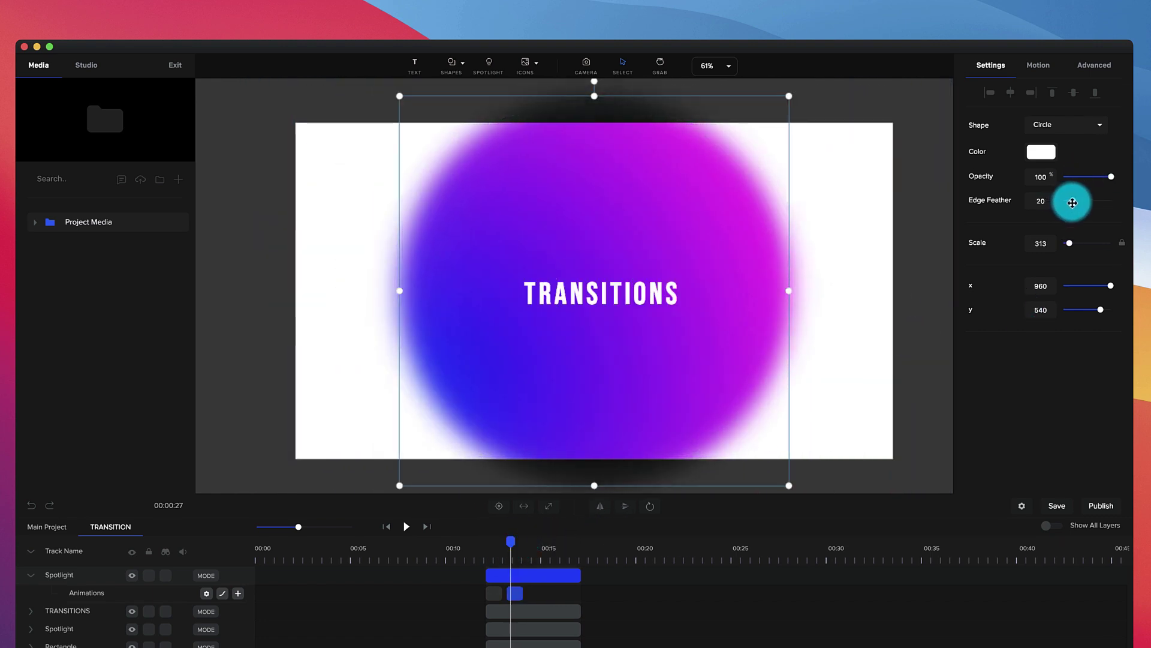
Step: Preview the spotlight animation and apply easing to both its in and out
left_click(487, 554)
key("space")
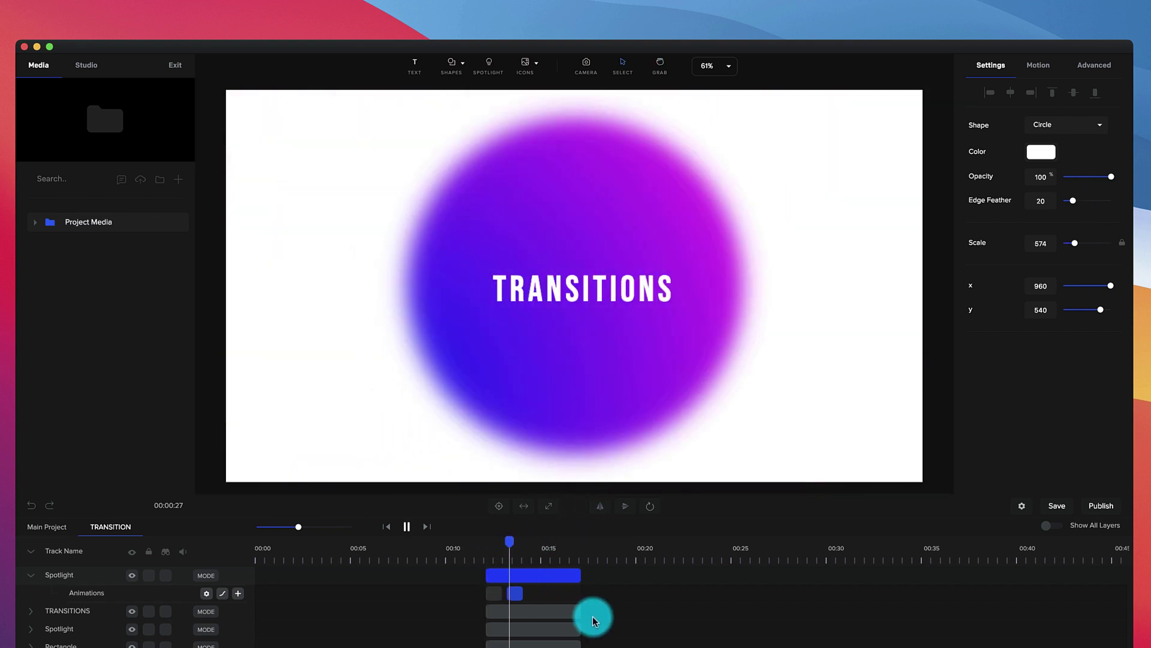
key("space")
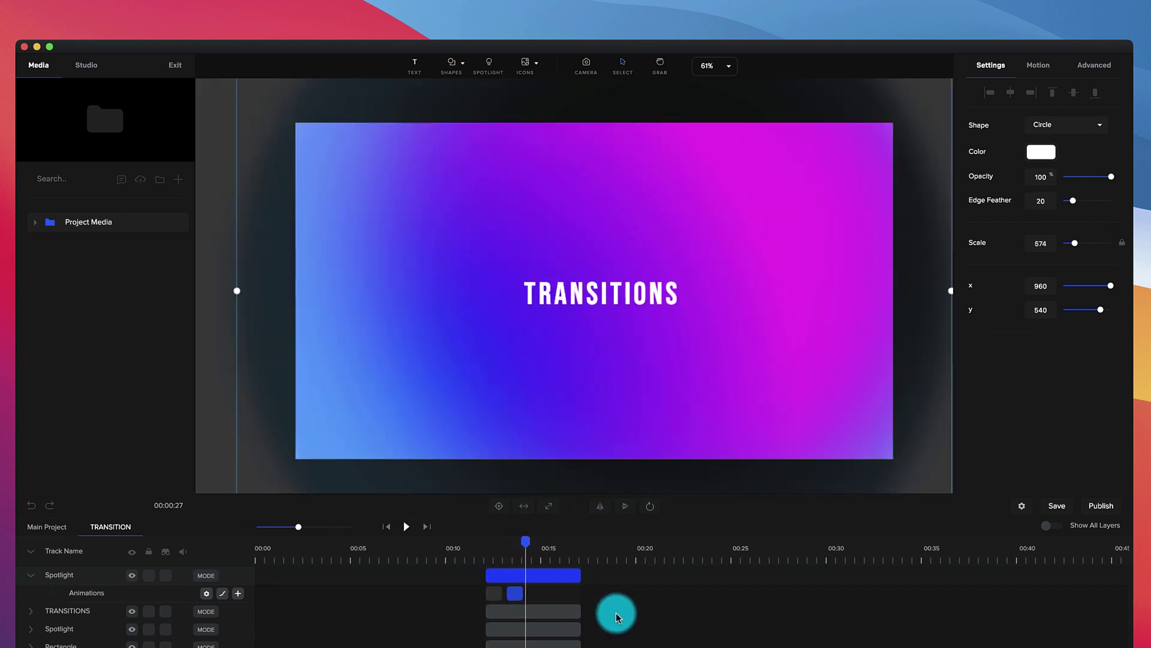
left_click(224, 595)
left_click(360, 377)
Step: Give the first scale animation an easing curve, preview it, and return to Main Project
left_click(495, 596)
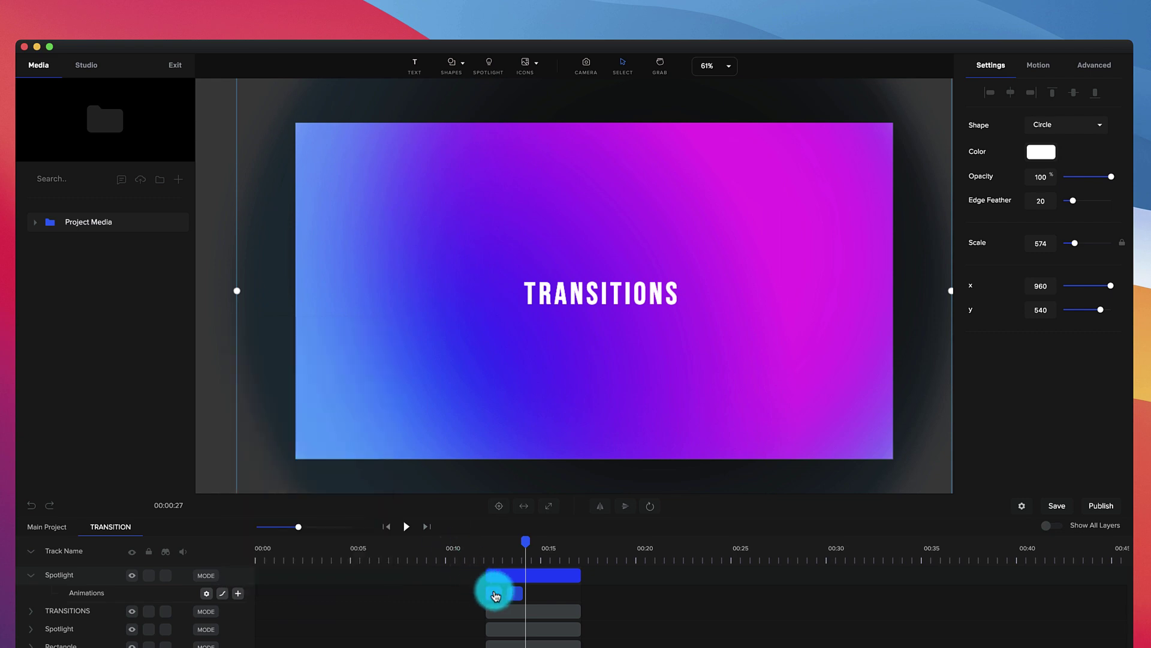
left_click(222, 593)
left_click(313, 403)
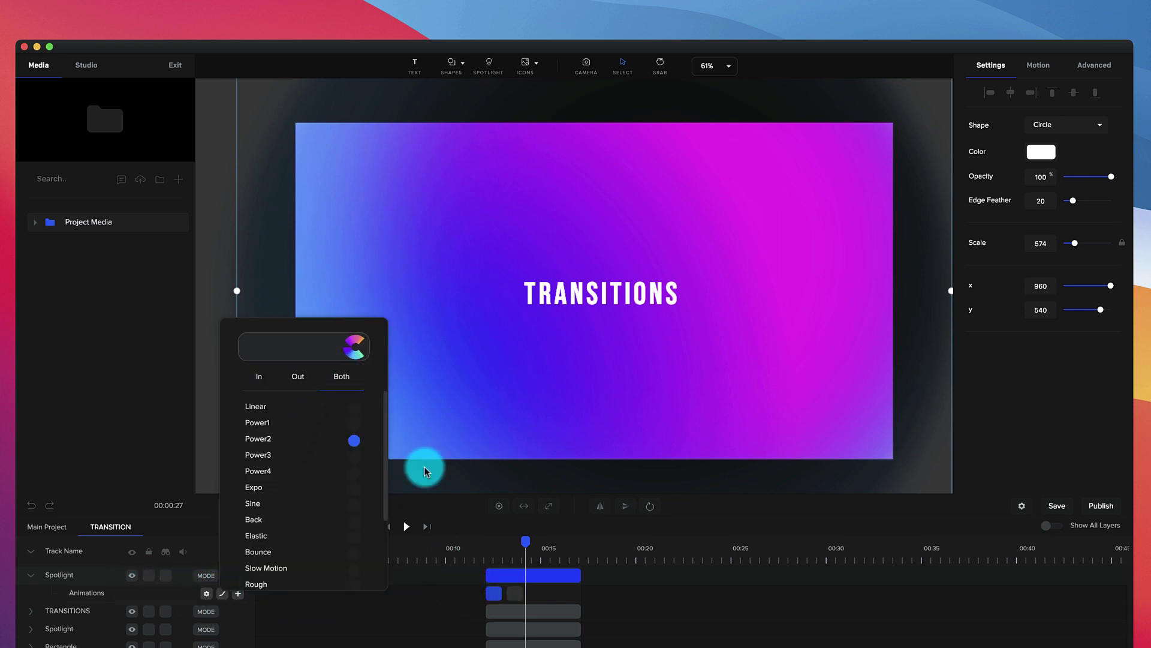
left_click(479, 547)
key("space")
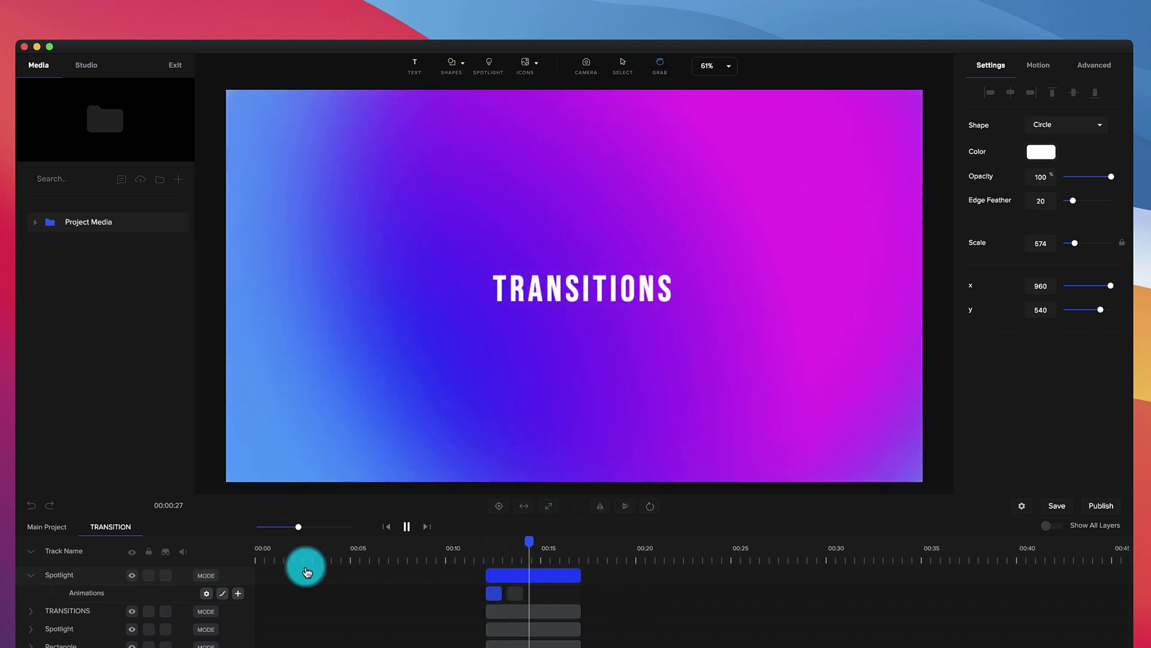
left_click(33, 525)
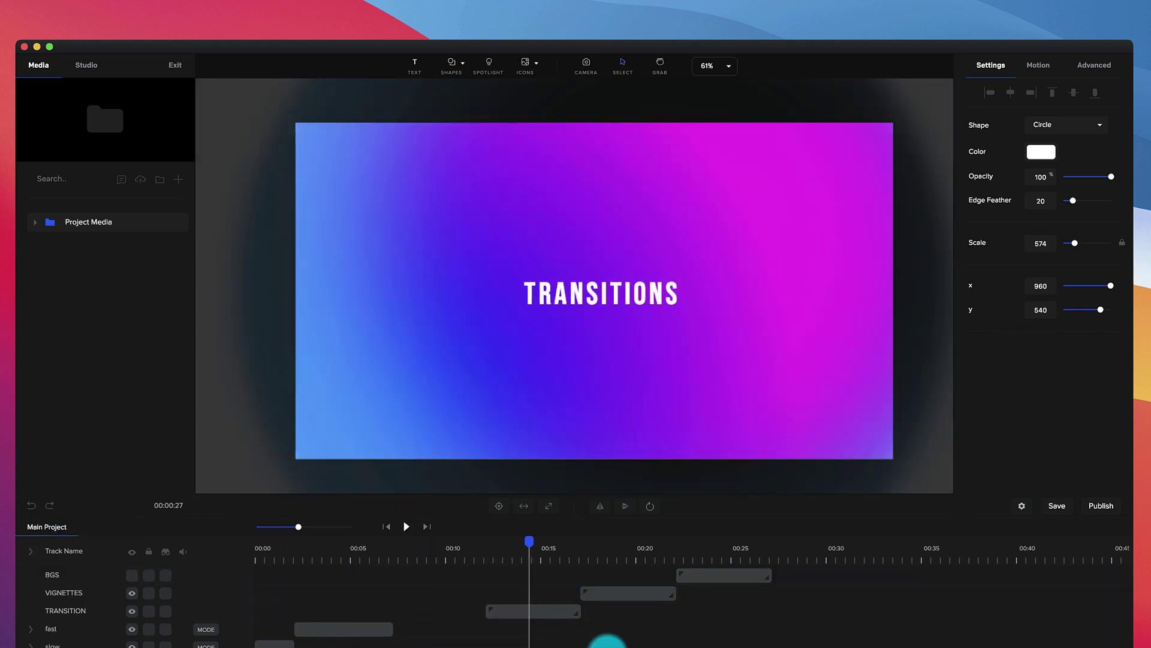
Step: Inside the VIGNETTES group, add a canvas-filling Spotlight over EASY VIGNETTES with Edge Feather 100
left_click(609, 550)
left_click(611, 594)
double_click(612, 598)
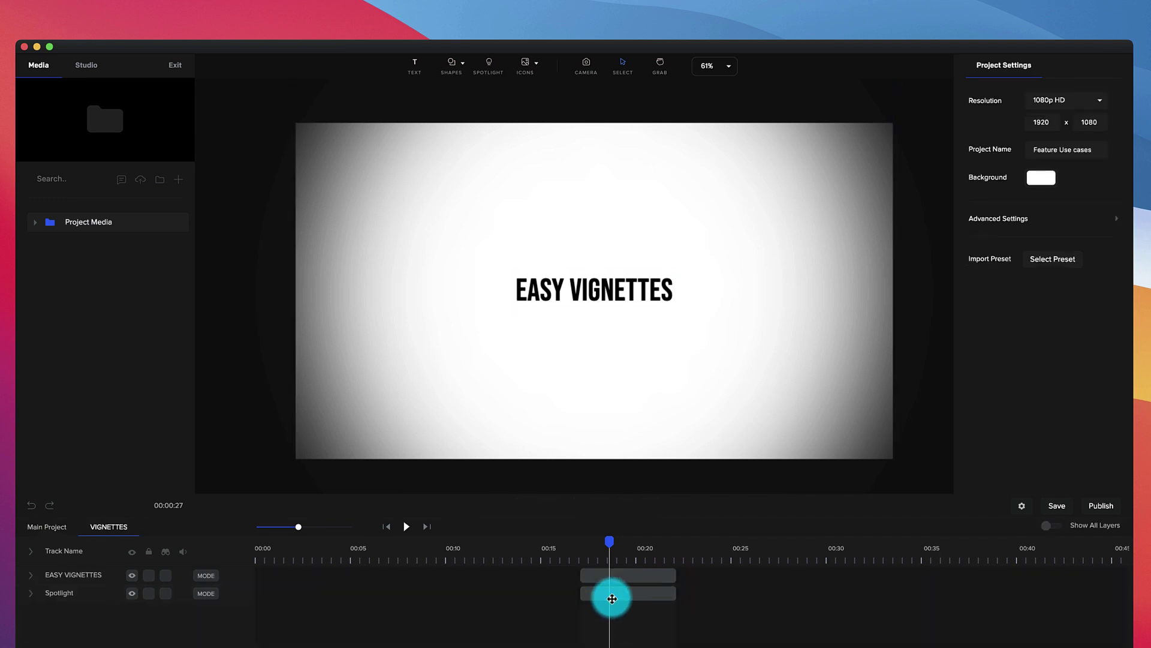
left_click(598, 575)
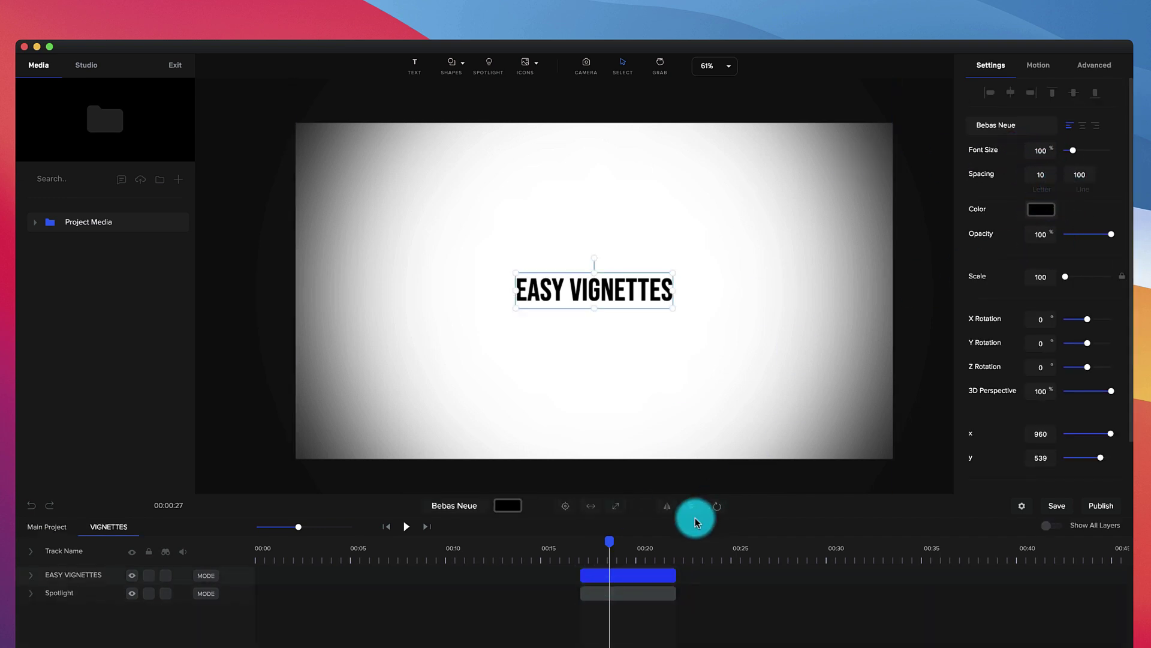
left_click(489, 66)
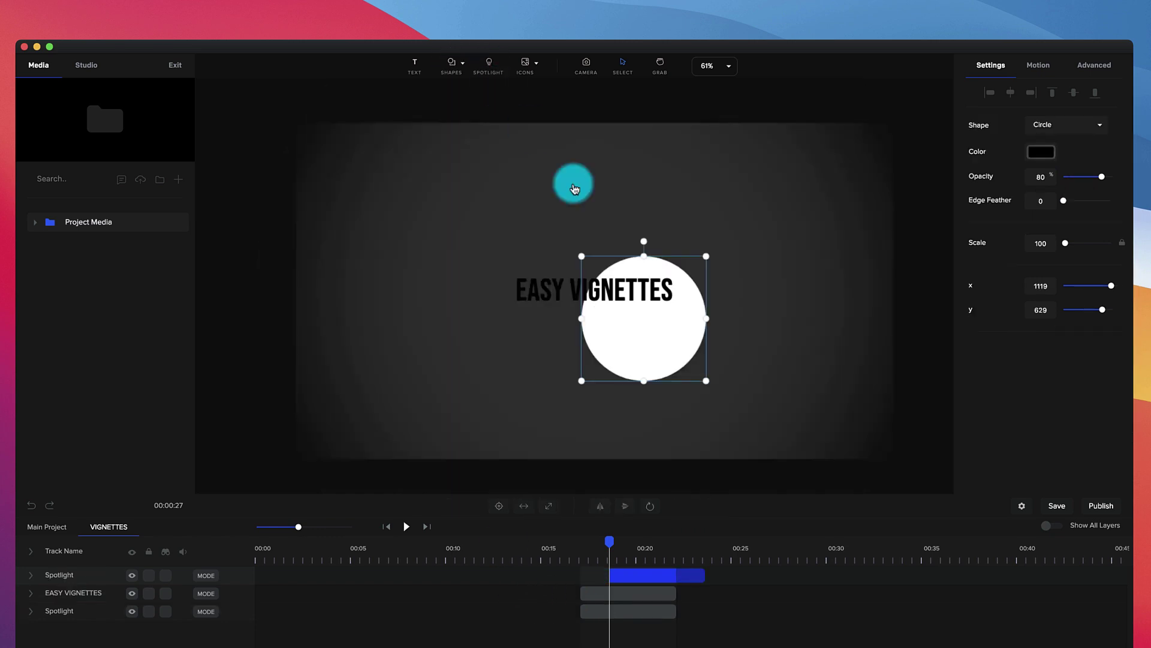
left_click(549, 507)
left_click_drag(1063, 202, 1121, 196)
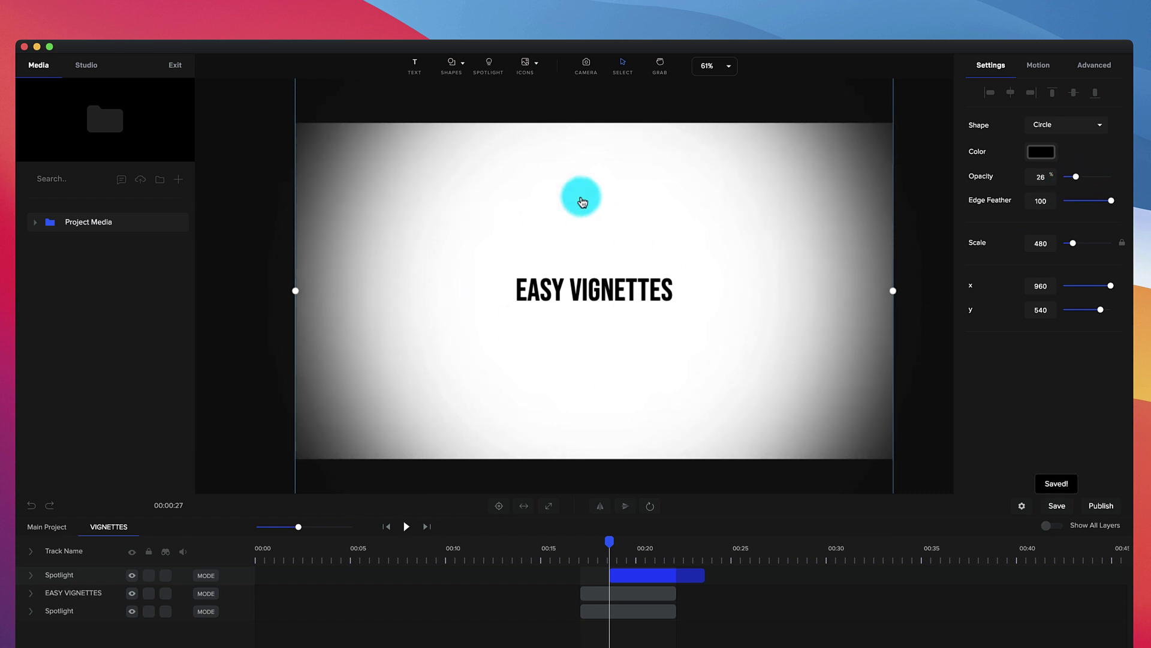
Step: Place the pixabay 13704 kelp video from Project Media full-frame on the canvas
left_click(640, 569)
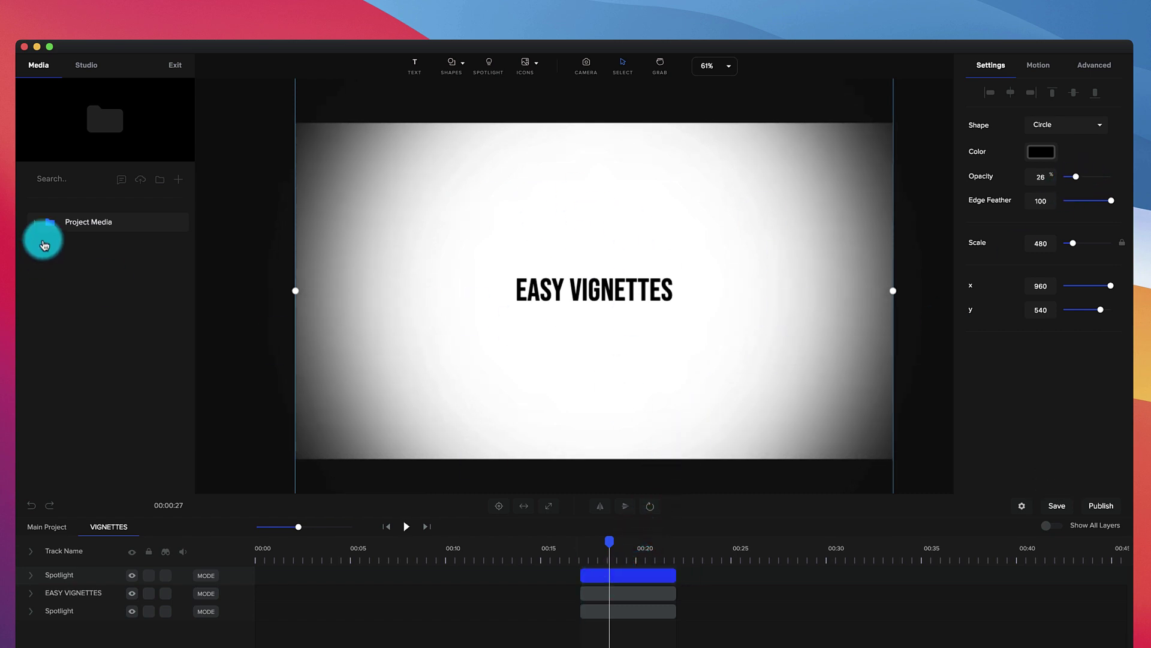
left_click(34, 221)
left_click(79, 280)
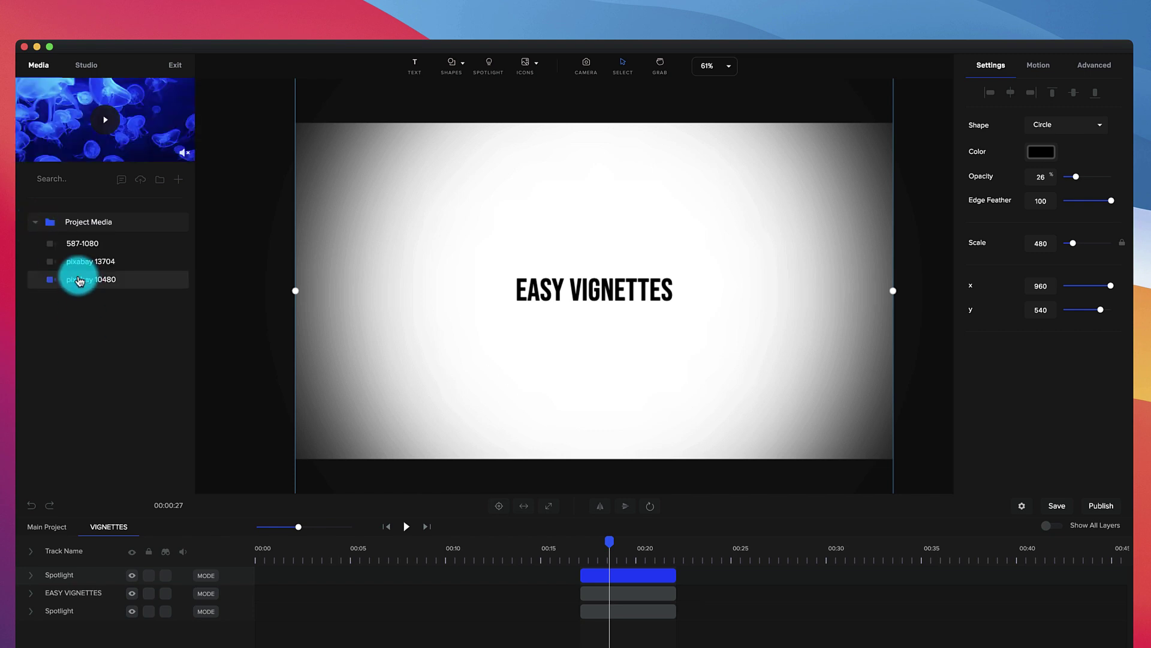
left_click(82, 274)
left_click_drag(79, 270, 572, 243)
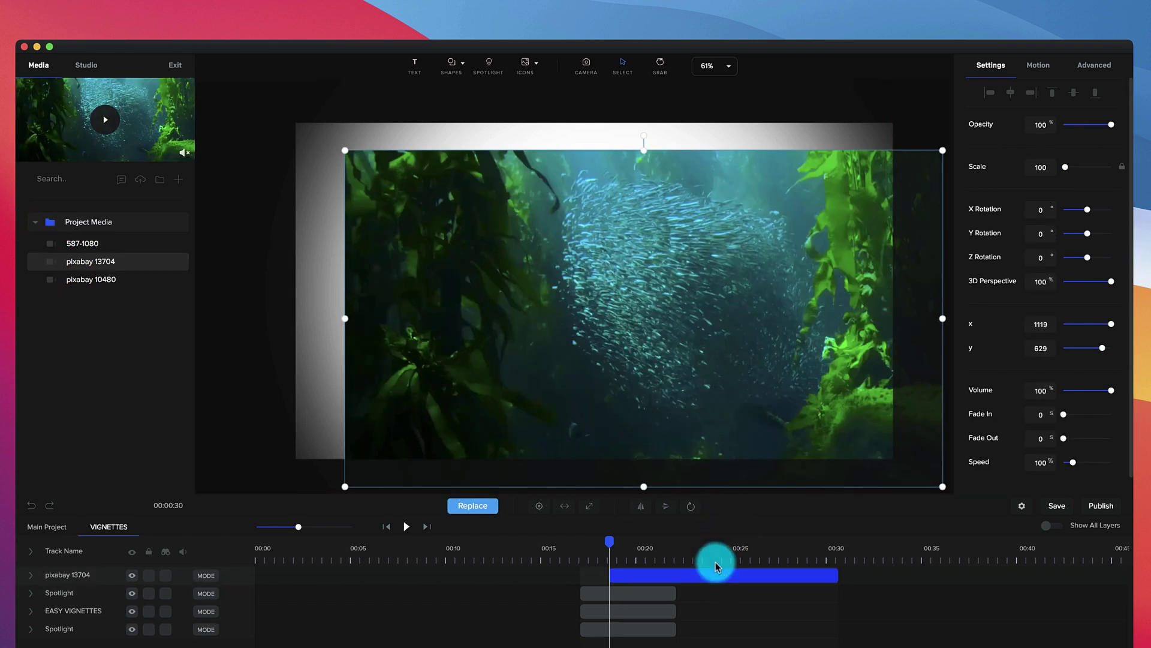
left_click(591, 488)
left_click(653, 576)
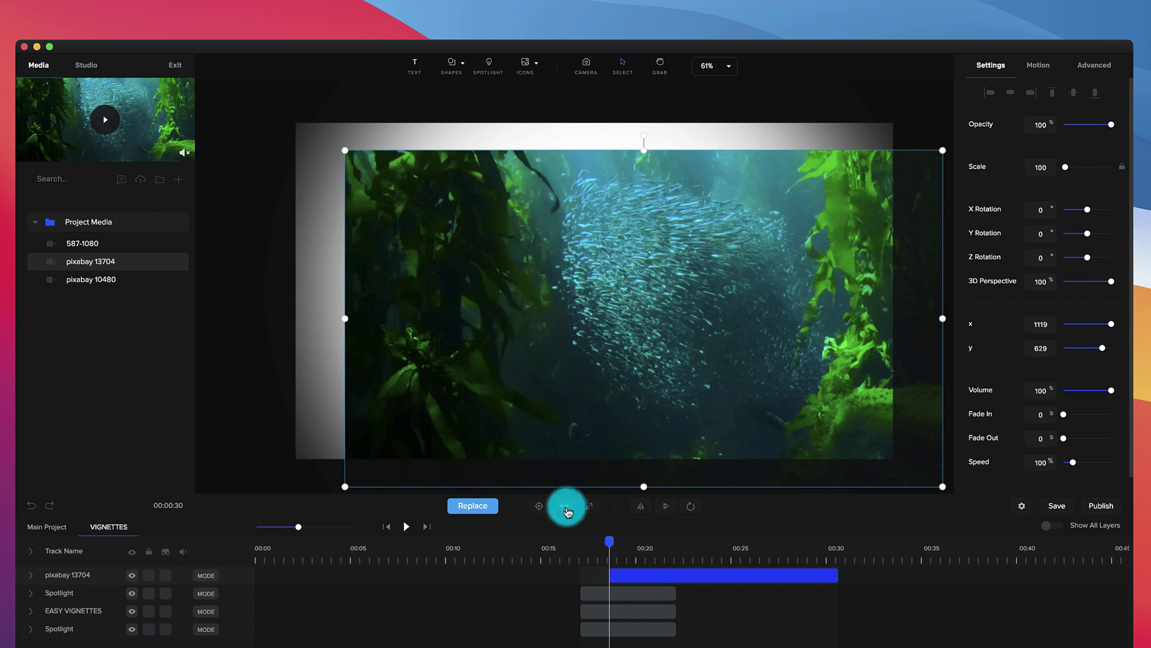
left_click(590, 506)
Step: Start the kelp clip at 00:17, move it below the Spotlight, and set spotlight opacity to 100
left_click_drag(642, 575, 630, 578)
left_click_drag(96, 577, 114, 594)
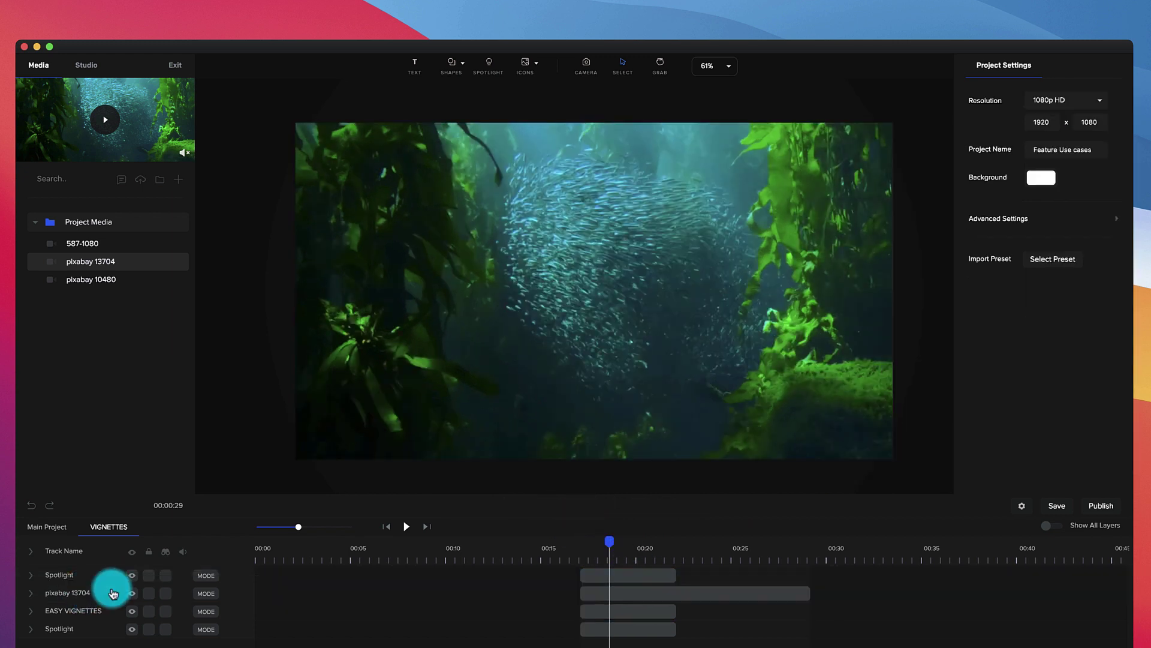
left_click(621, 574)
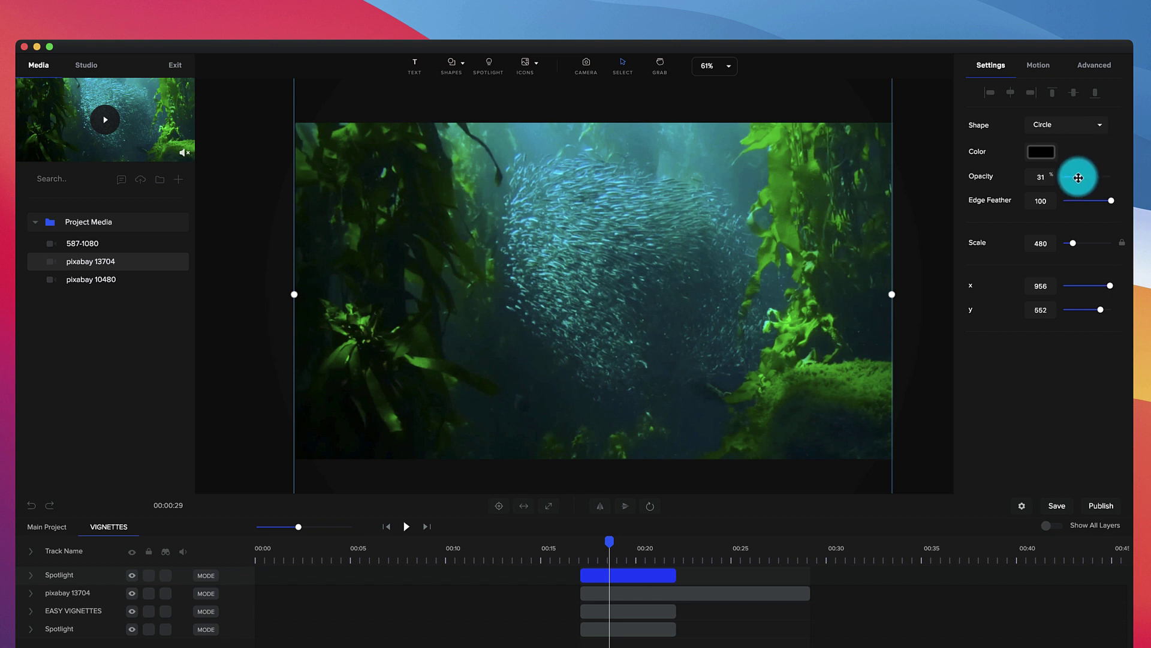
left_click_drag(1081, 178, 1112, 176)
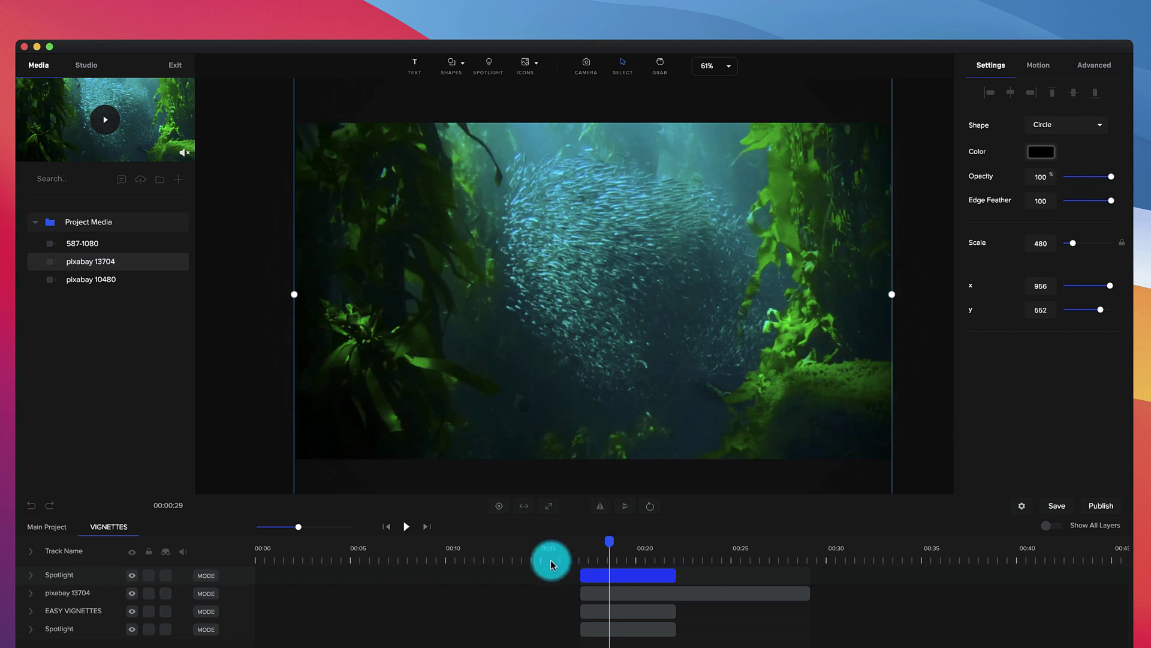
Step: Preview the vignette, toggling the spotlight's visibility to compare with and without it
left_click(586, 544)
key("space")
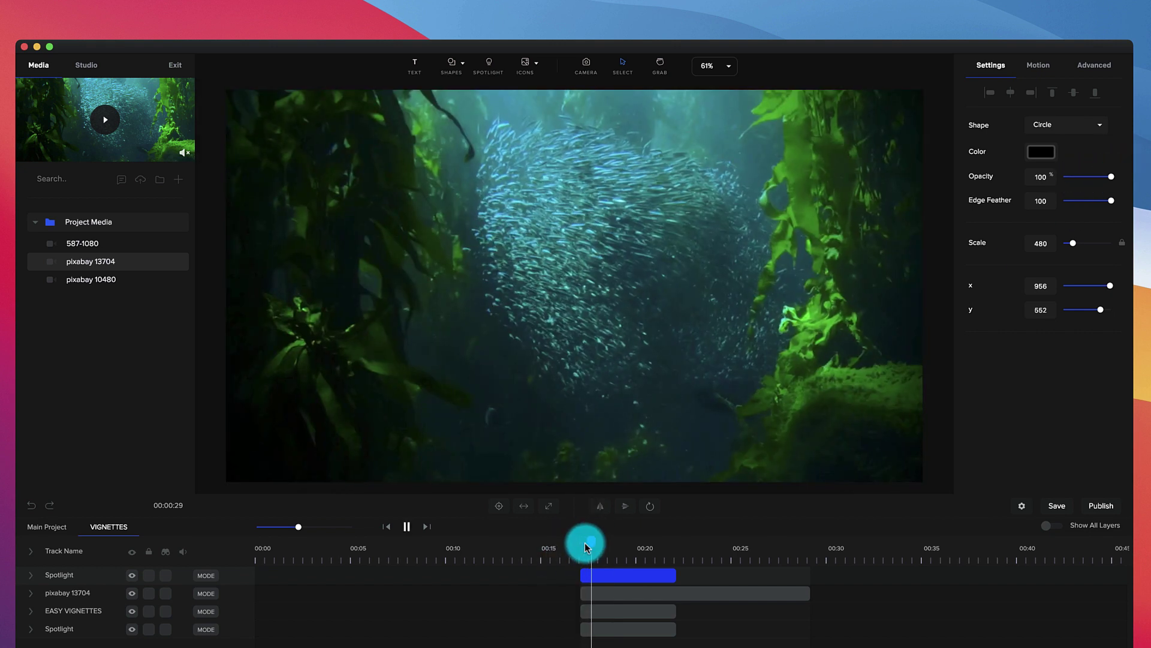
key("space")
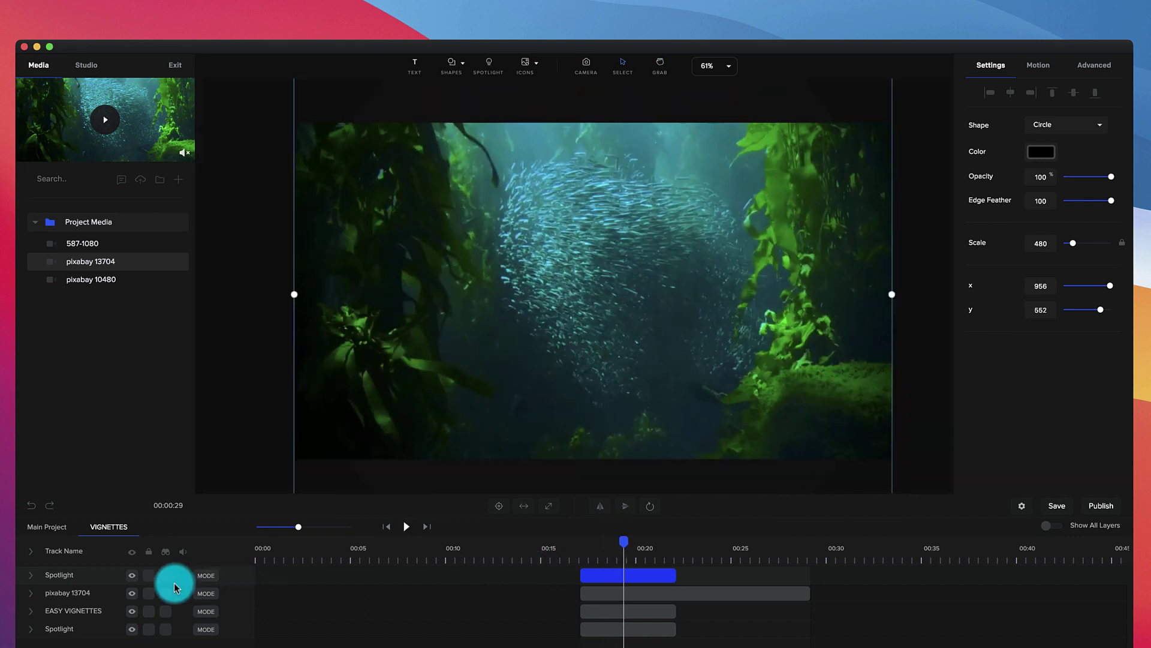
left_click(131, 576)
left_click(131, 577)
left_click(130, 576)
left_click(130, 577)
key("space")
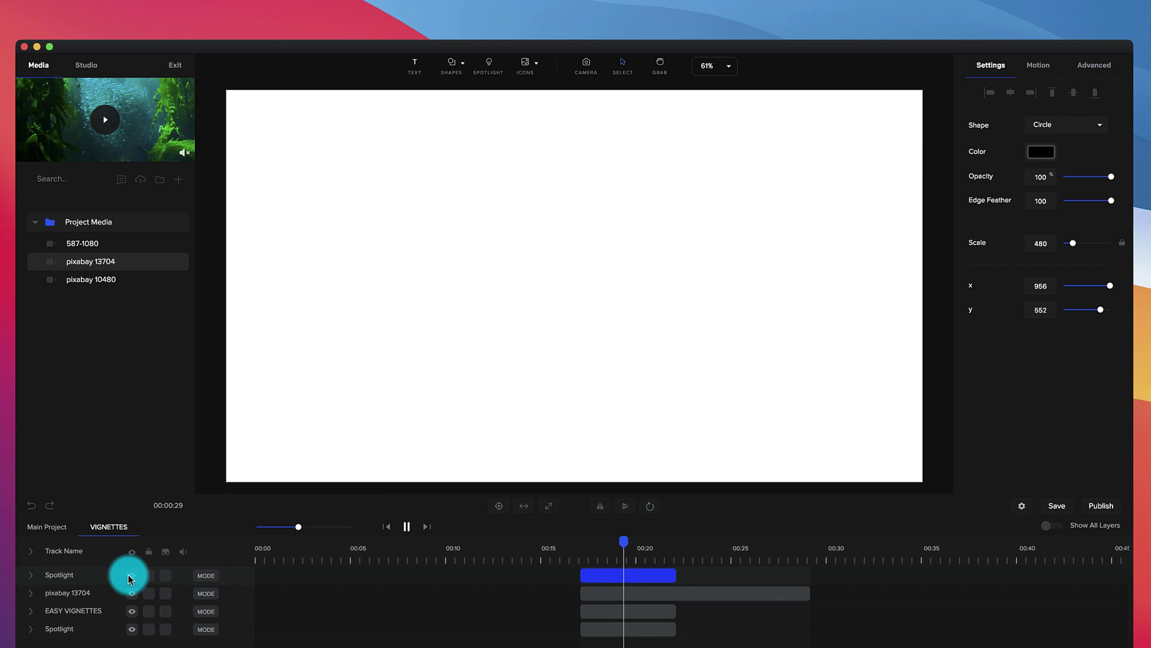
key("space")
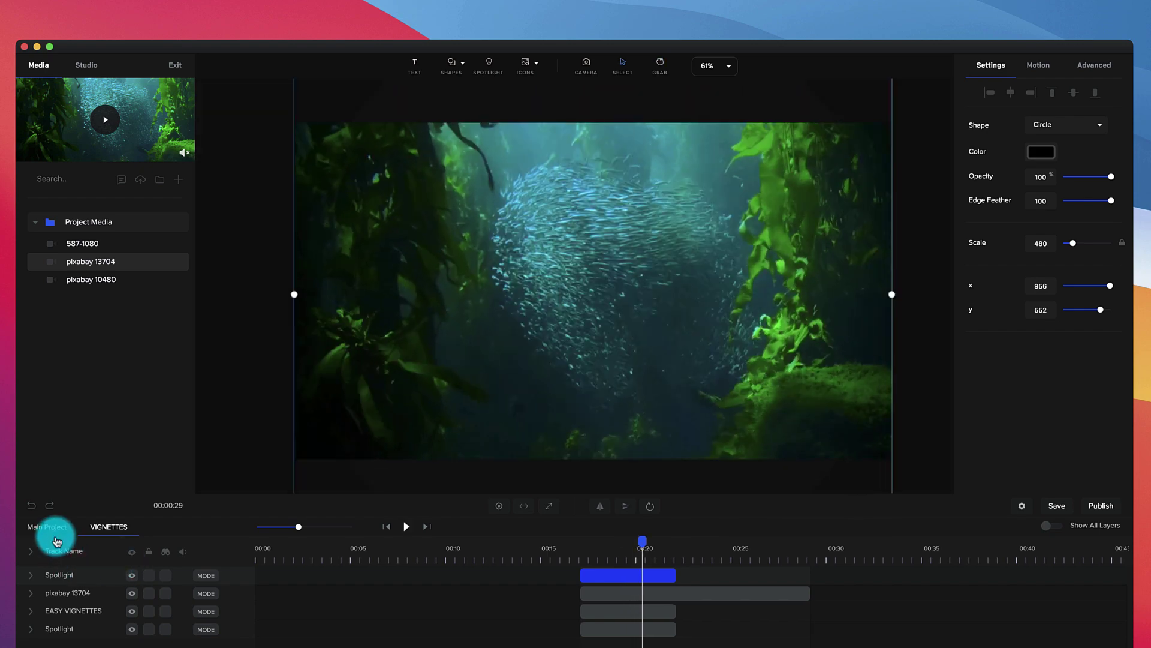
Step: Return to Main Project, open the BGS group and preview its background animation
left_click(84, 532)
left_click(714, 551)
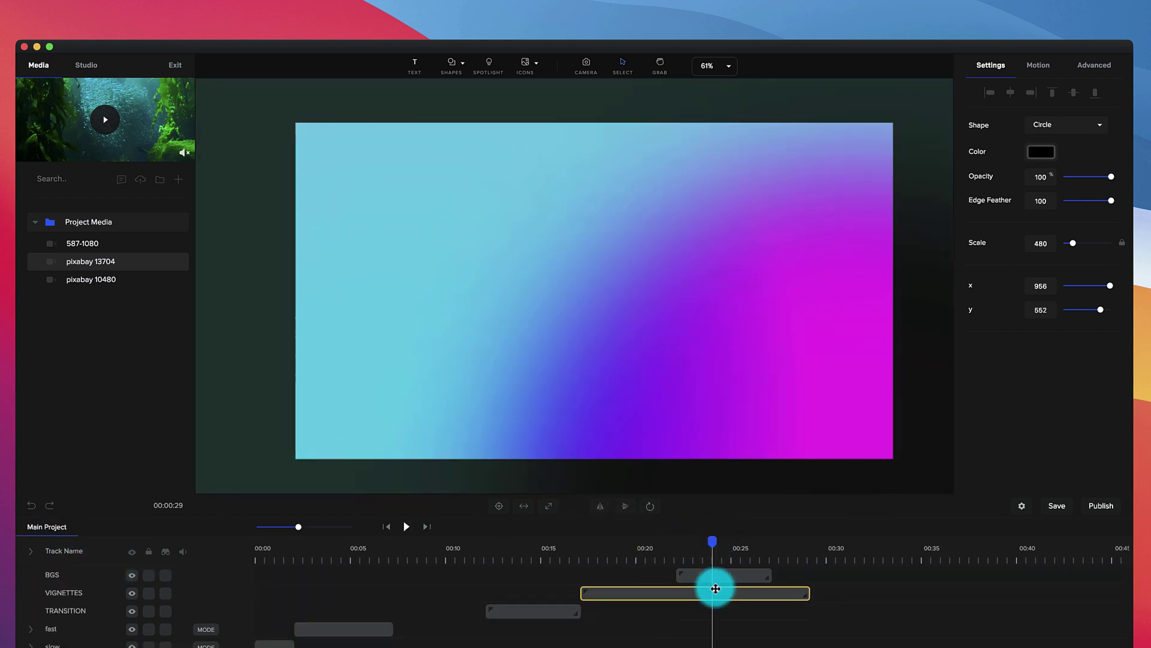
double_click(715, 578)
mouse_move(689, 552)
left_mouse_down()
mouse_move(673, 548)
mouse_move(681, 555)
left_mouse_up()
key("space")
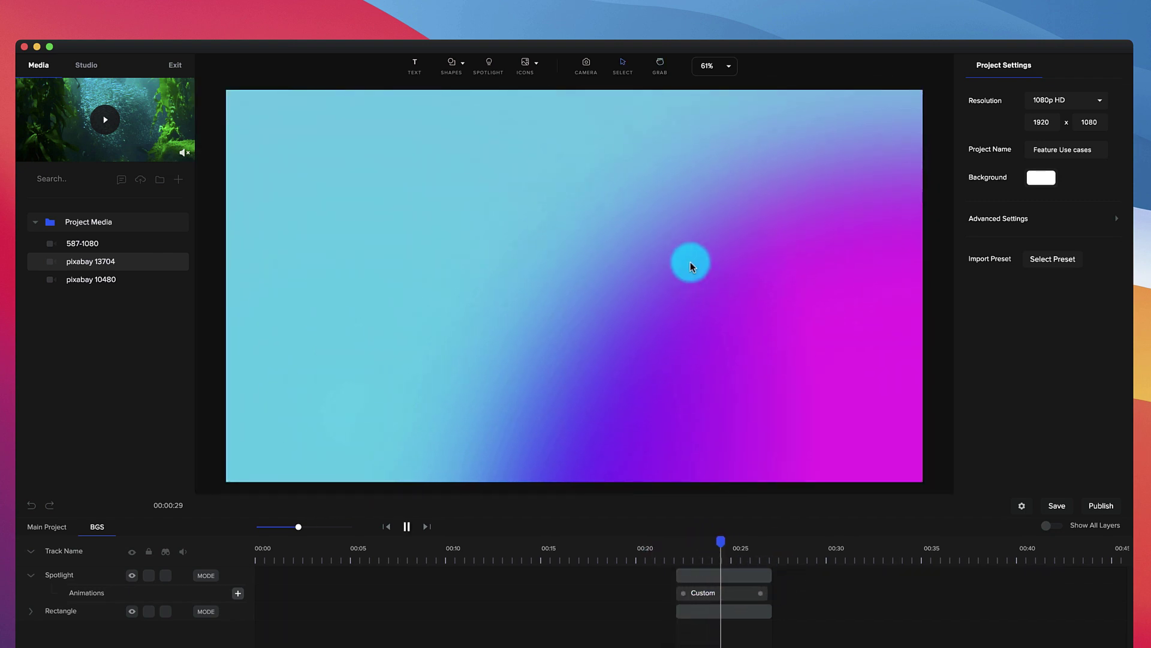
key("space")
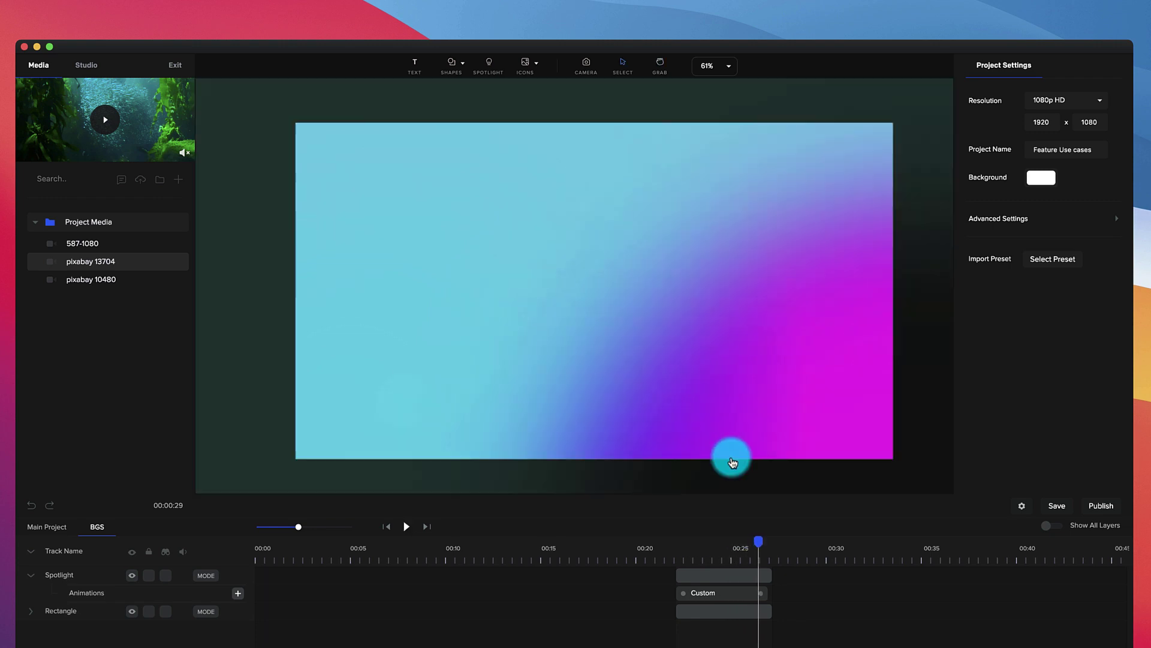
Step: Delete the BGS group's Spotlight and Rectangle clips
left_click(715, 574)
key("Delete")
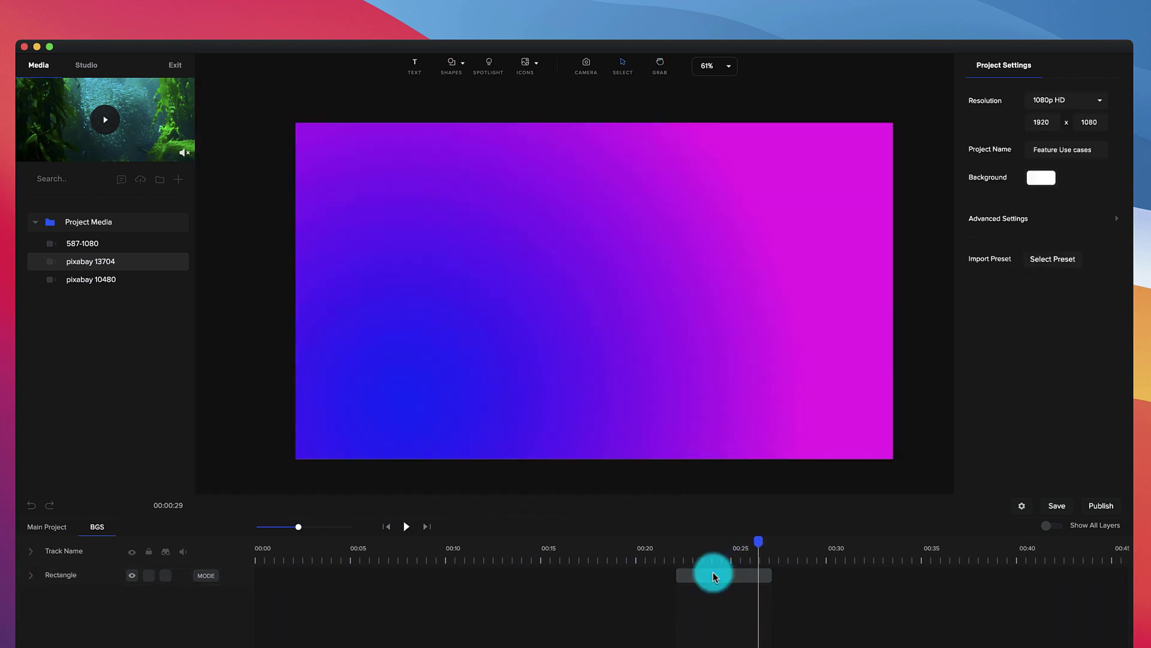
left_click(713, 574)
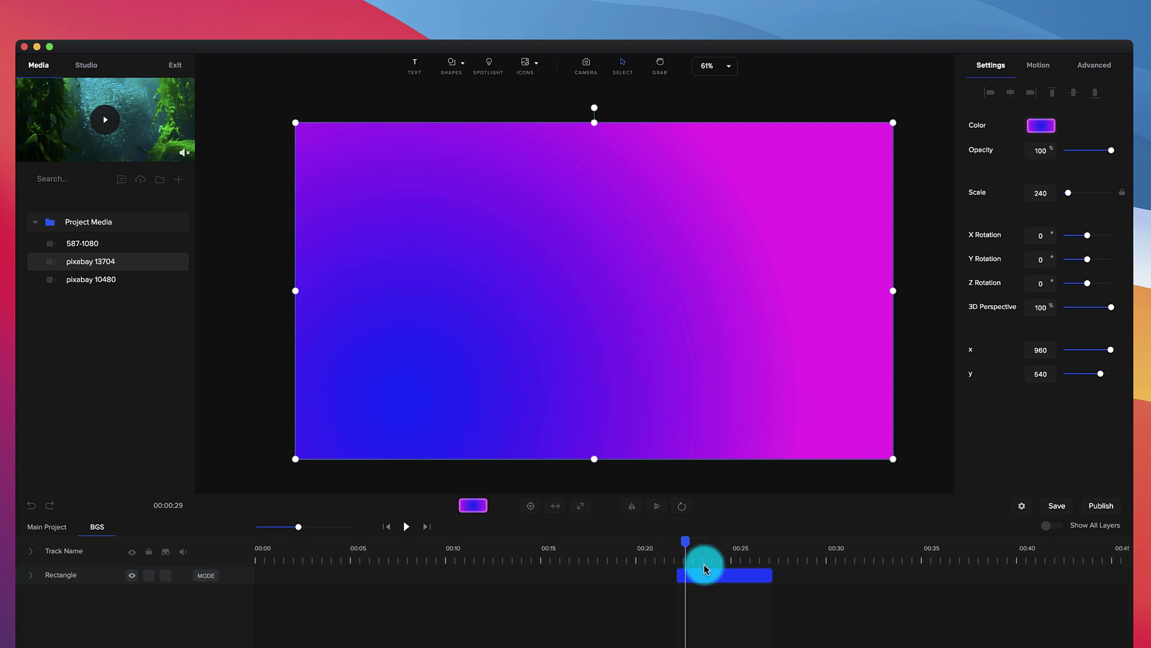
key("Delete")
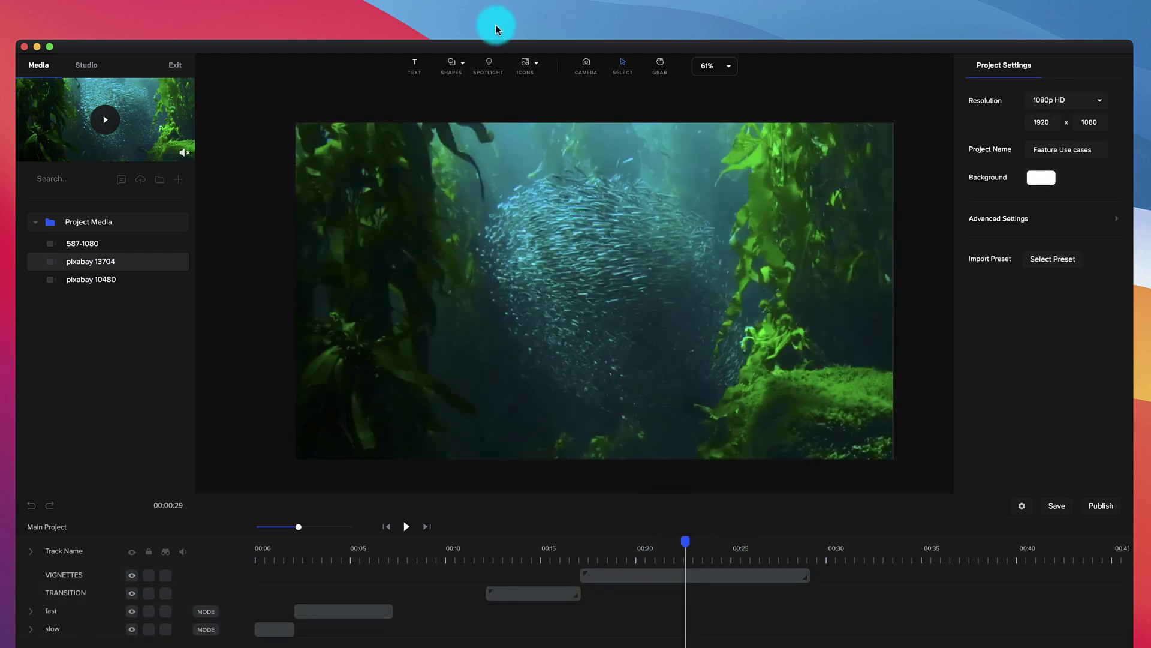
Step: Add a Rectangle shape expanded to fill the whole canvas
left_click(451, 65)
left_click(400, 138)
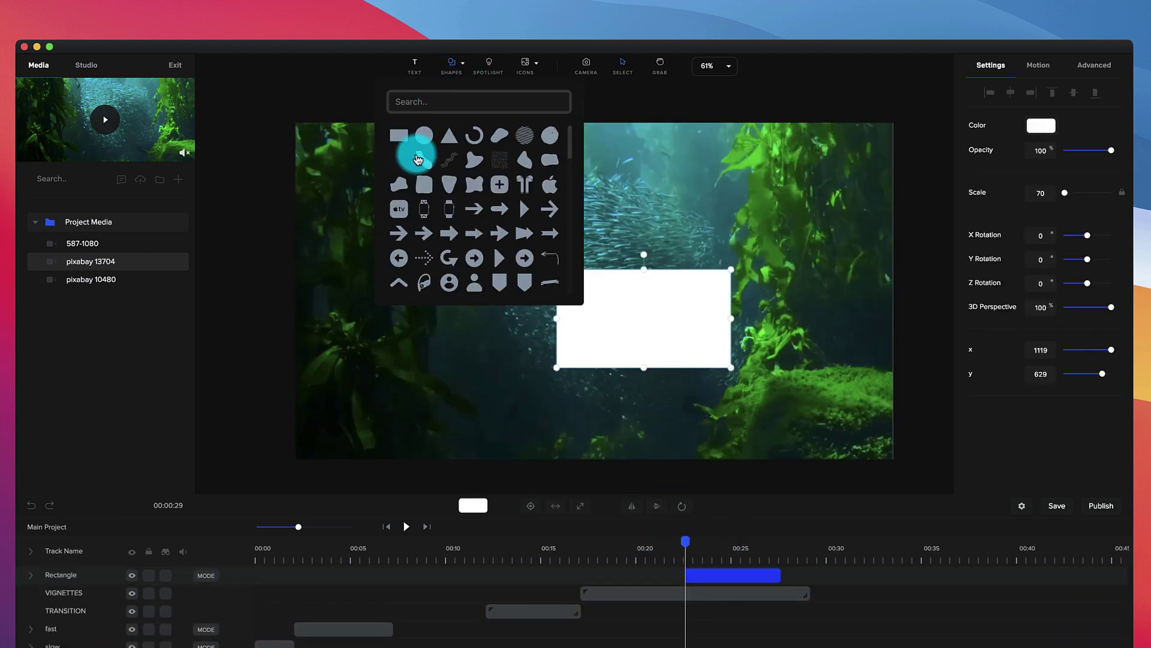
left_click(581, 505)
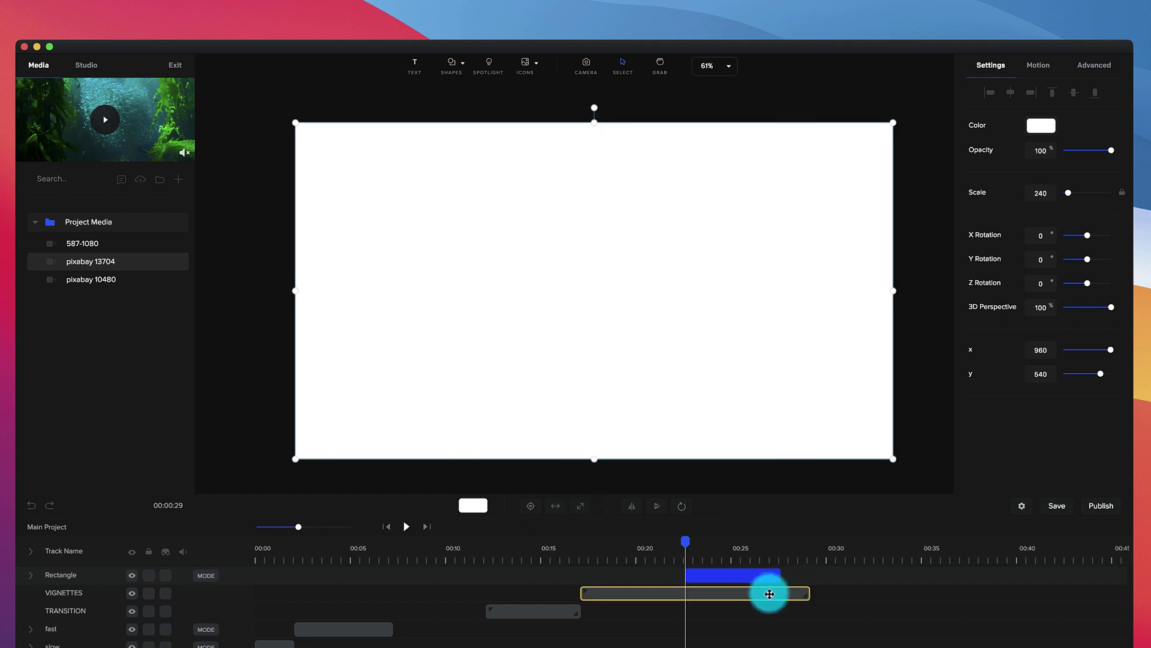
Step: Fill the rectangle with a radial gradient from #004DFF blue to #FF00DE magenta, angled lower right
left_click(1041, 125)
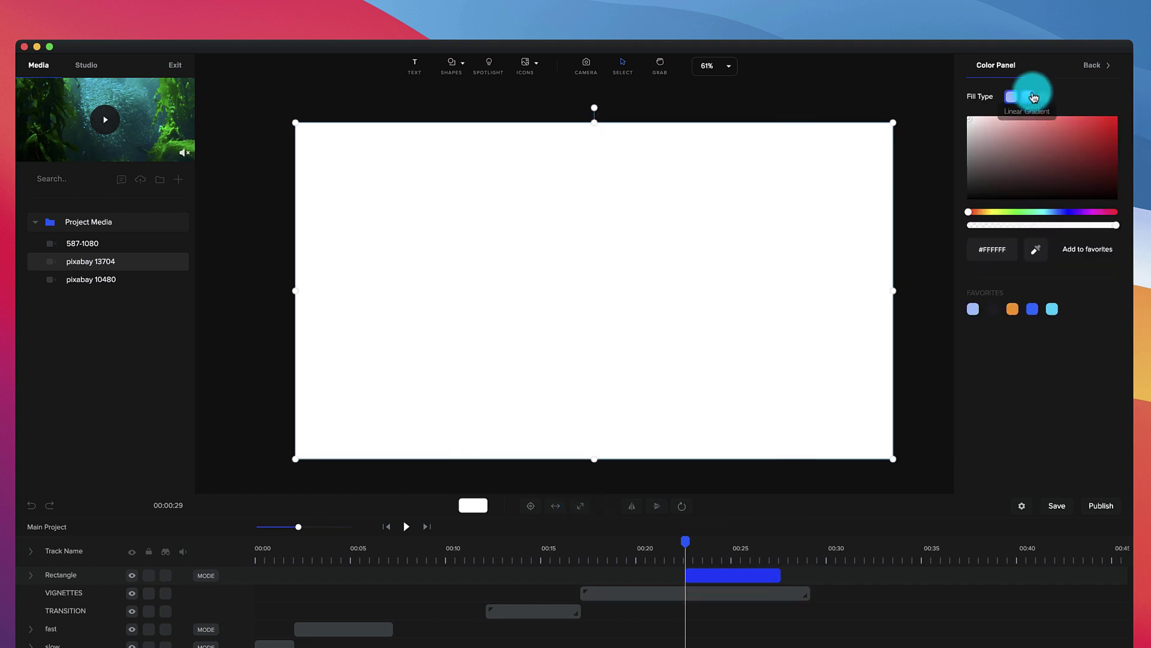
left_click(1044, 97)
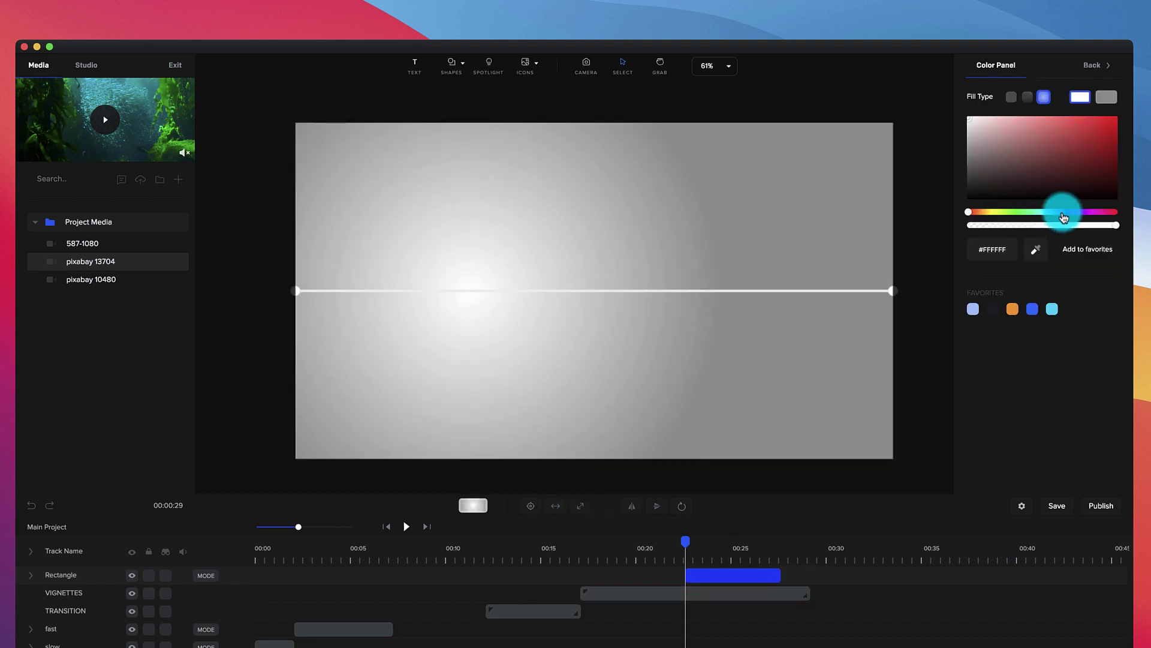
left_click(1063, 214)
left_click_drag(1103, 123, 1142, 108)
left_click(1104, 101)
left_click_drag(1087, 150, 1119, 116)
left_click(895, 293)
left_click_drag(894, 293, 989, 462)
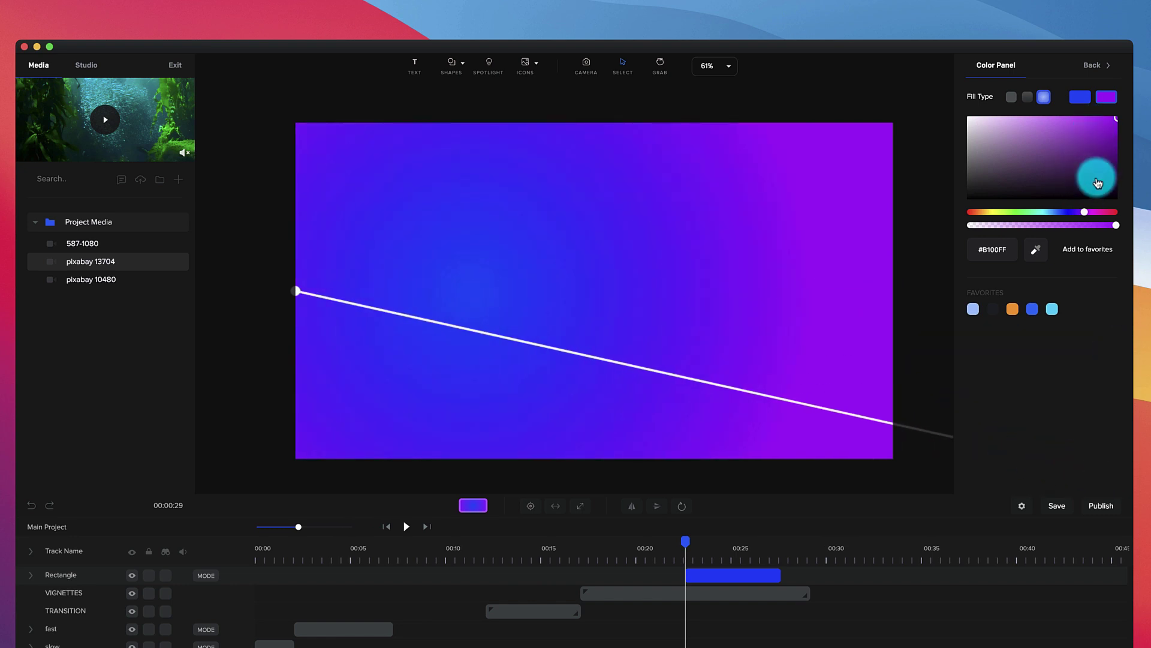
left_click_drag(1083, 215, 1097, 215)
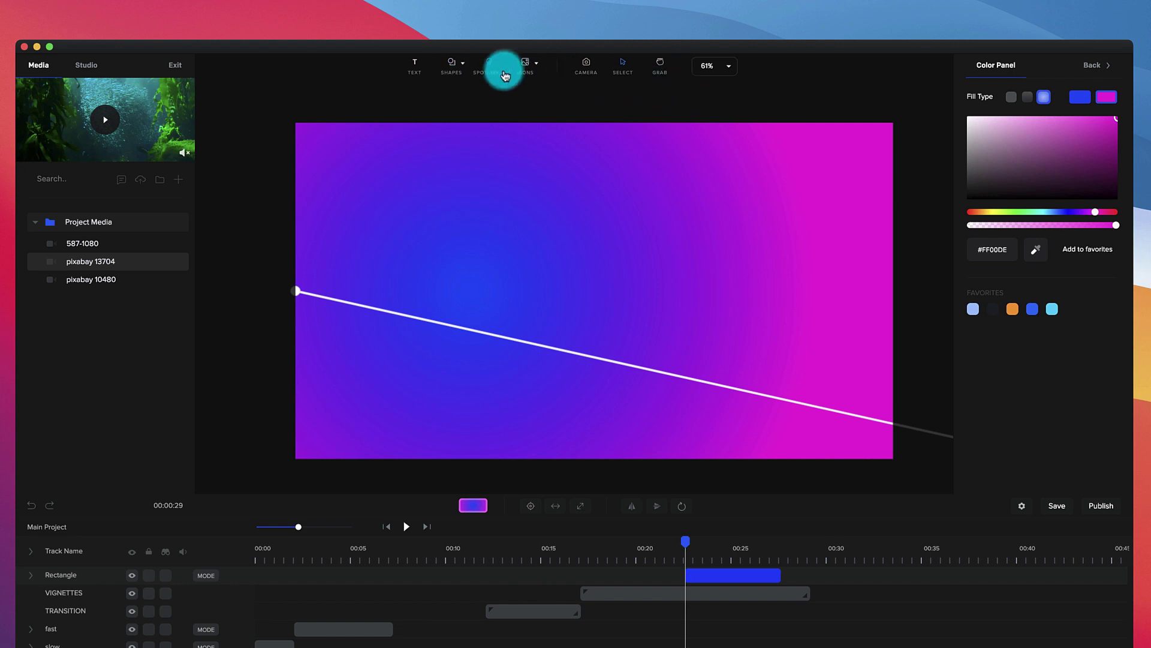
Step: Add a white spotlight with edge feather 78
left_click(483, 73)
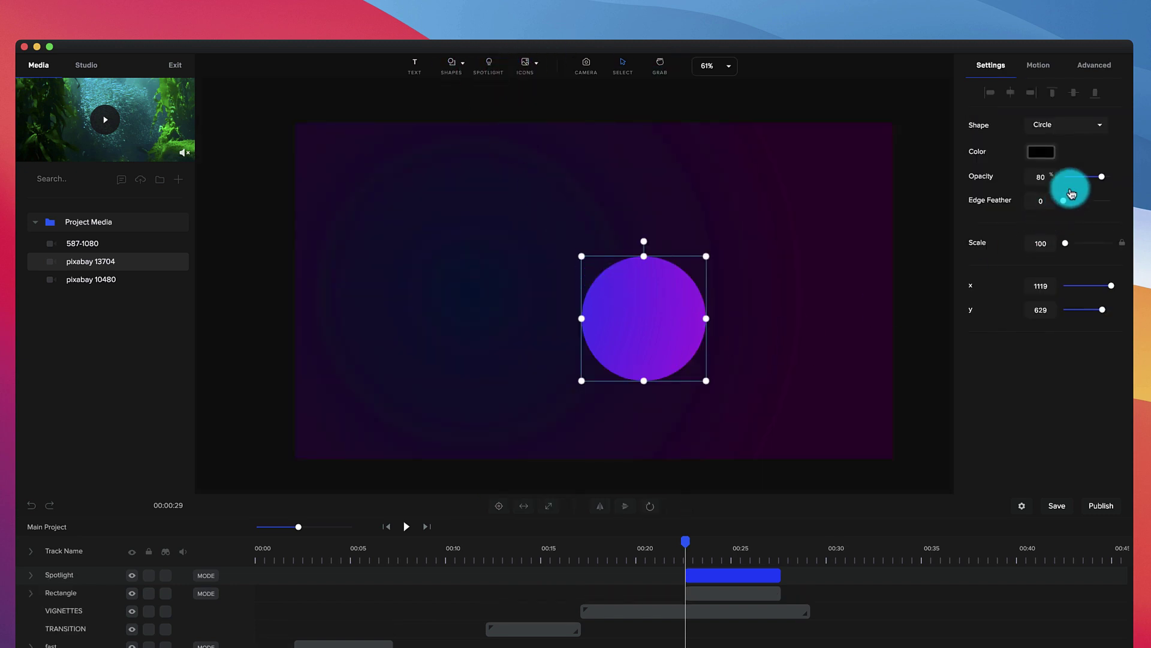
left_click(1041, 152)
left_click_drag(1030, 148, 884, 38)
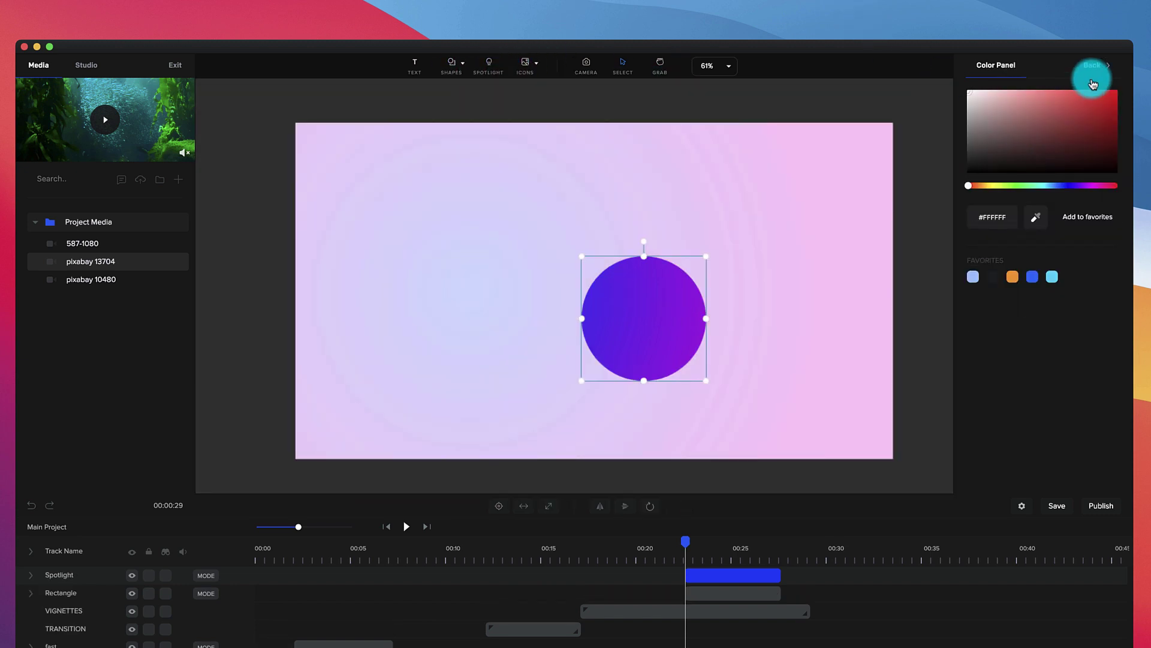
left_click(1106, 65)
left_click_drag(1068, 200, 1101, 200)
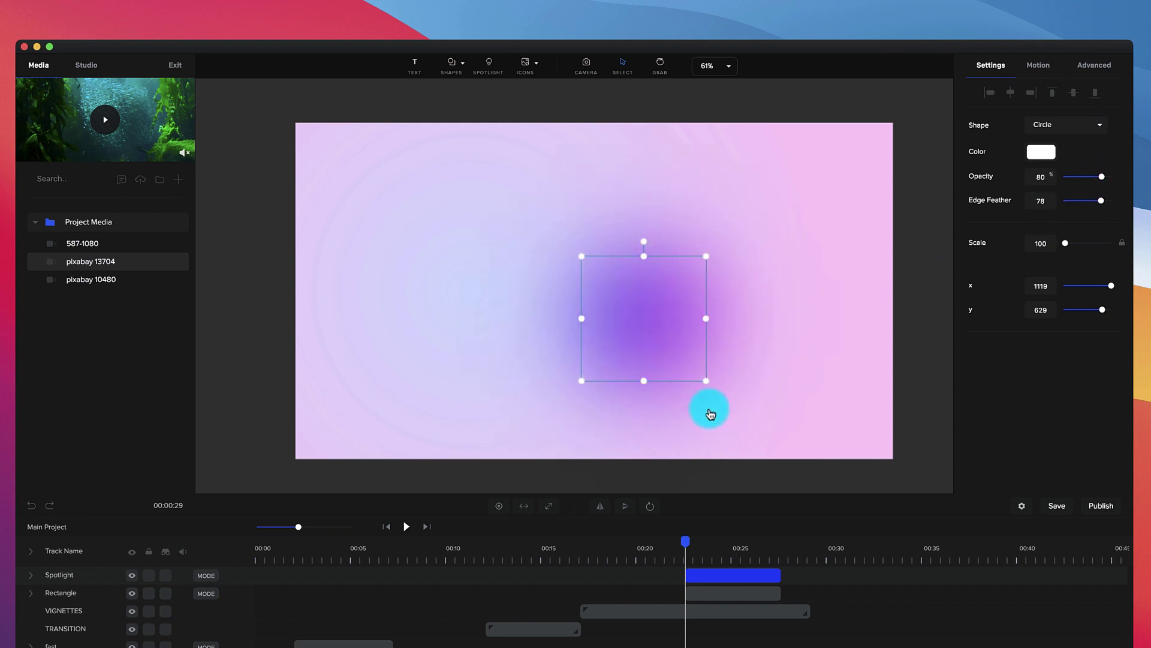
Step: Expand the spotlight, then enlarge it to scale 503 and position it at x 1459, y 450
left_click(548, 506)
left_click_drag(514, 372, 669, 330)
scroll(548, 426, "down", 5)
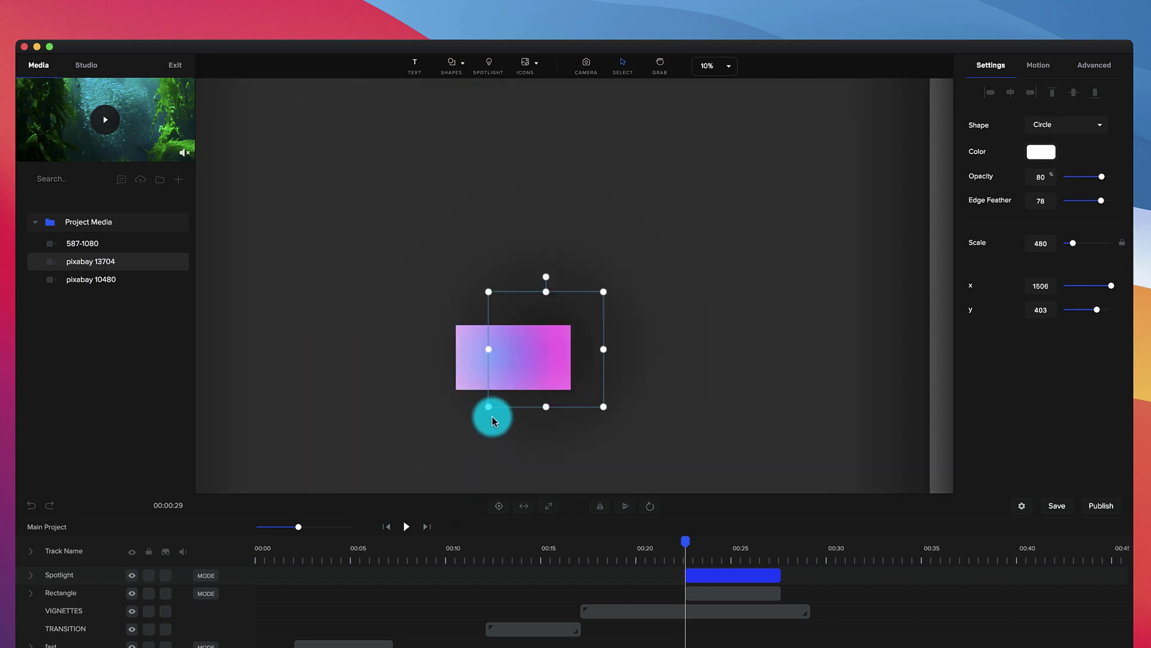
left_click_drag(487, 408, 480, 414)
scroll(488, 362, "up", 5)
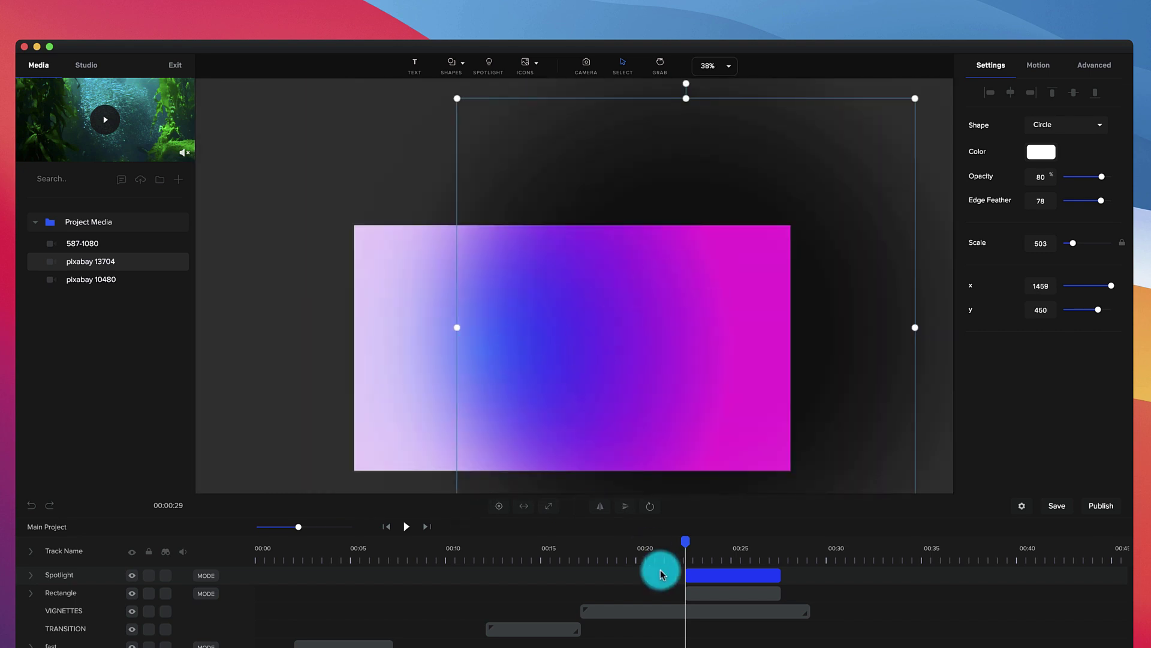
Step: Tint the spotlight cyan-green and drag its glow toward the lower left
left_click(1032, 153)
mouse_move(1044, 185)
left_mouse_down()
mouse_move(1058, 189)
mouse_move(1034, 186)
left_mouse_up()
left_click(1116, 92)
left_click(604, 378)
left_click_drag(604, 378, 383, 432)
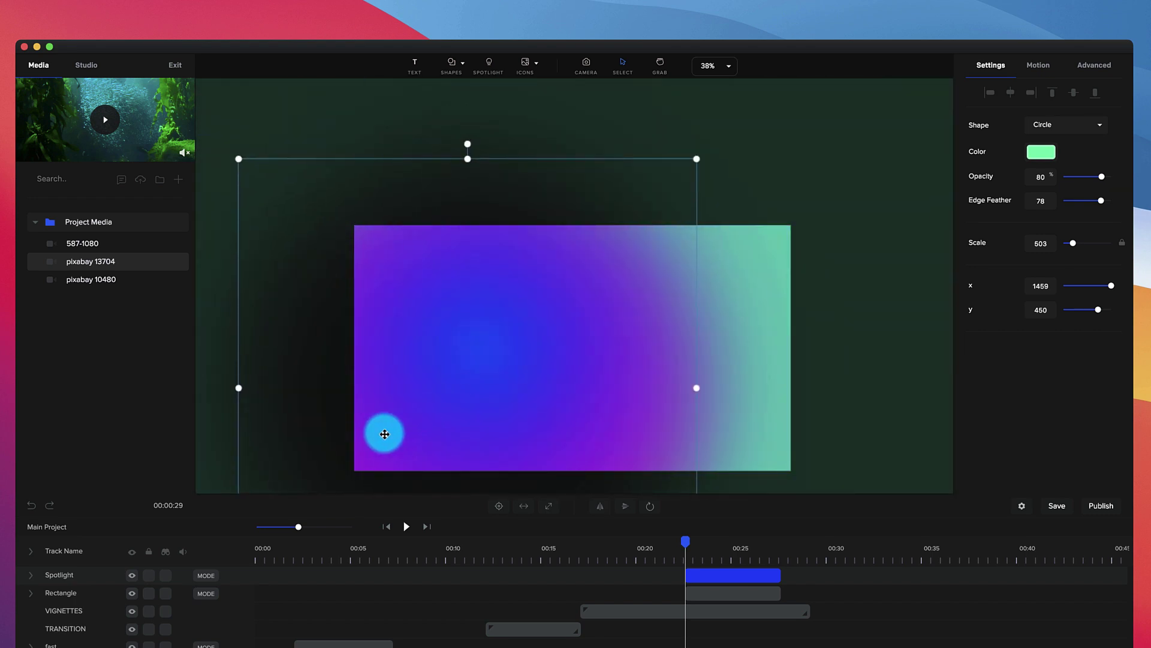
Step: Refine the spotlight colour to pale aqua #08FFEA
left_click(1038, 153)
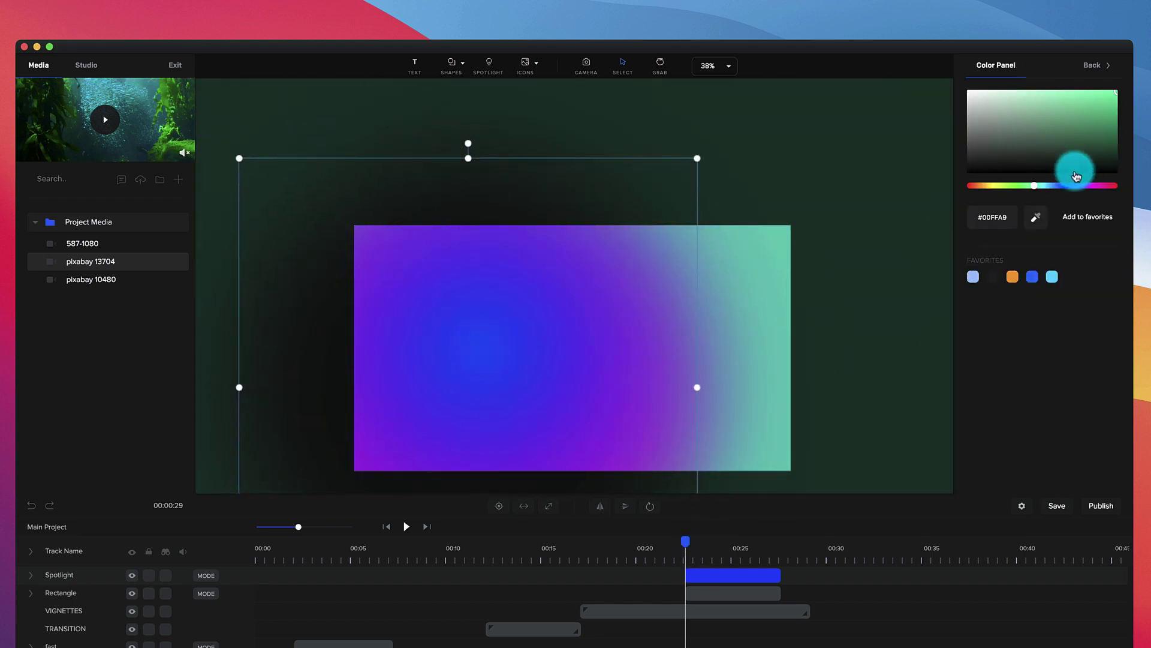
left_click(1114, 91)
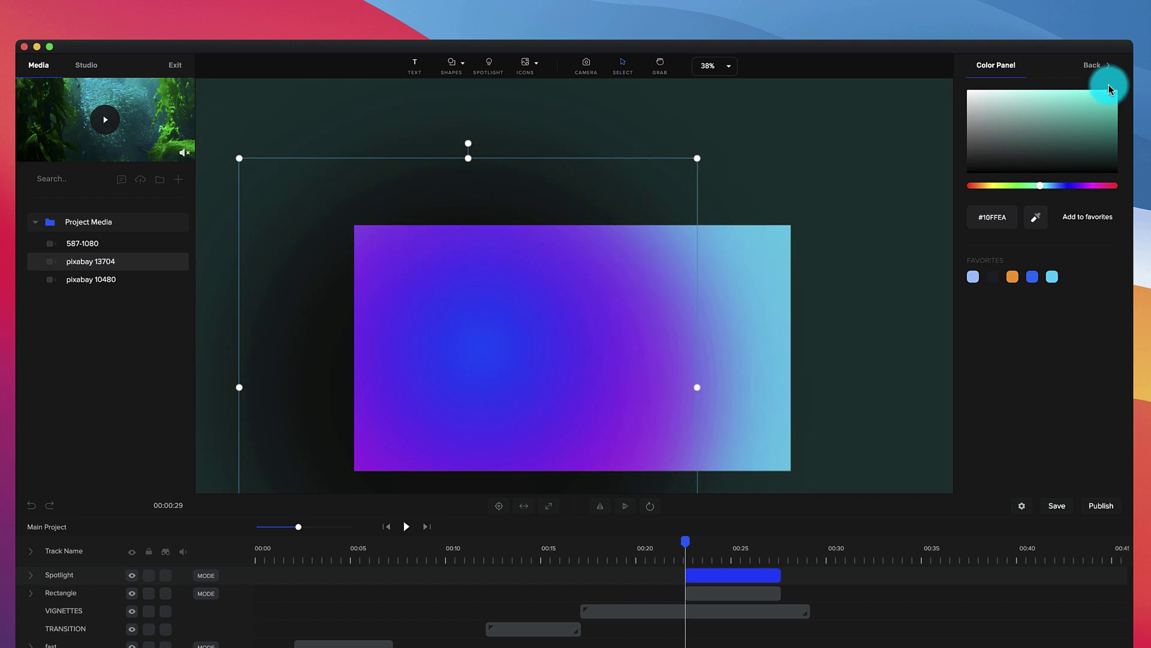
scroll(599, 386, "up", 3)
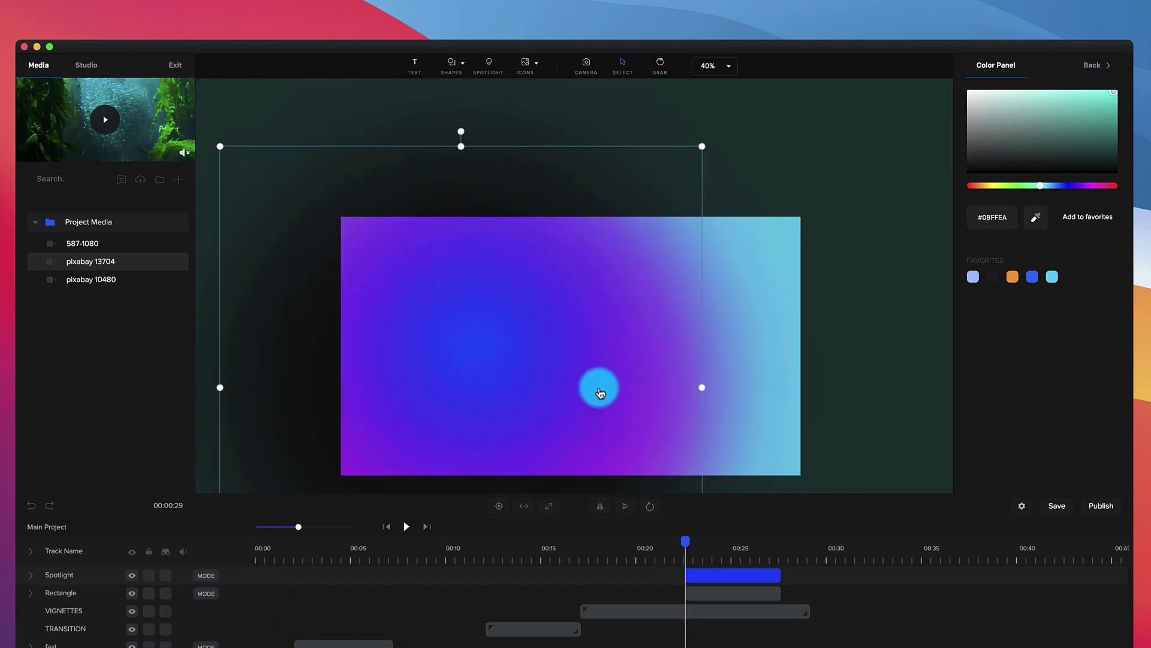
left_click(603, 360)
key("space")
left_click_drag(615, 323, 621, 334)
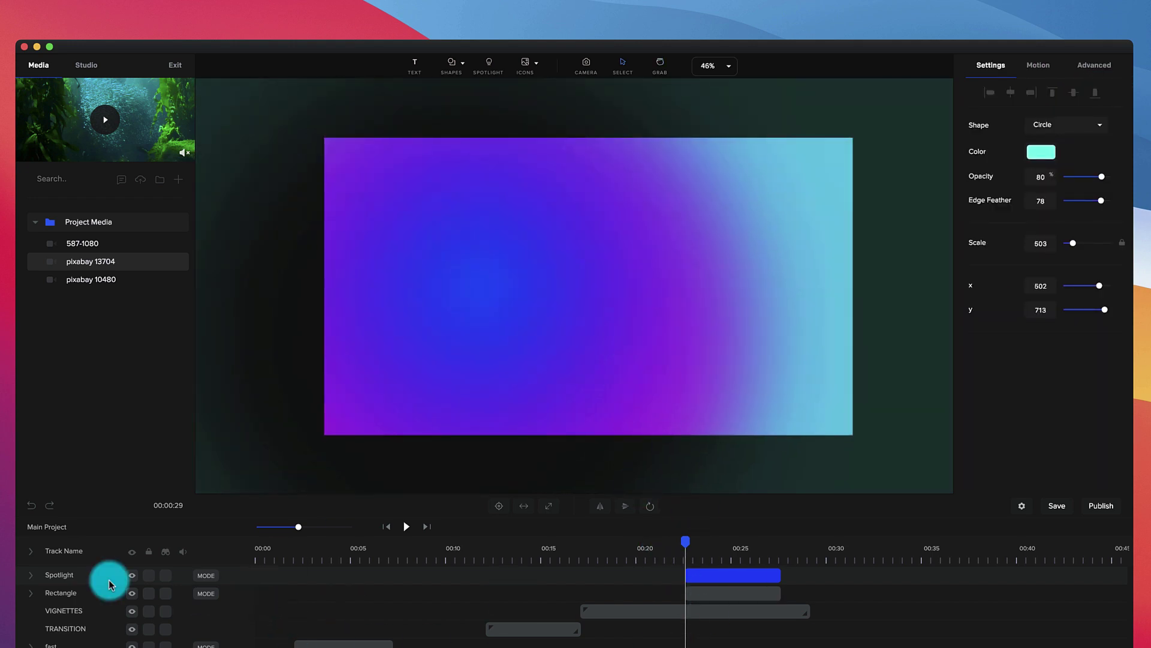
Step: Add a spotlight animation with Position and Scale enabled, then move the playhead to about 00:24
left_click(31, 574)
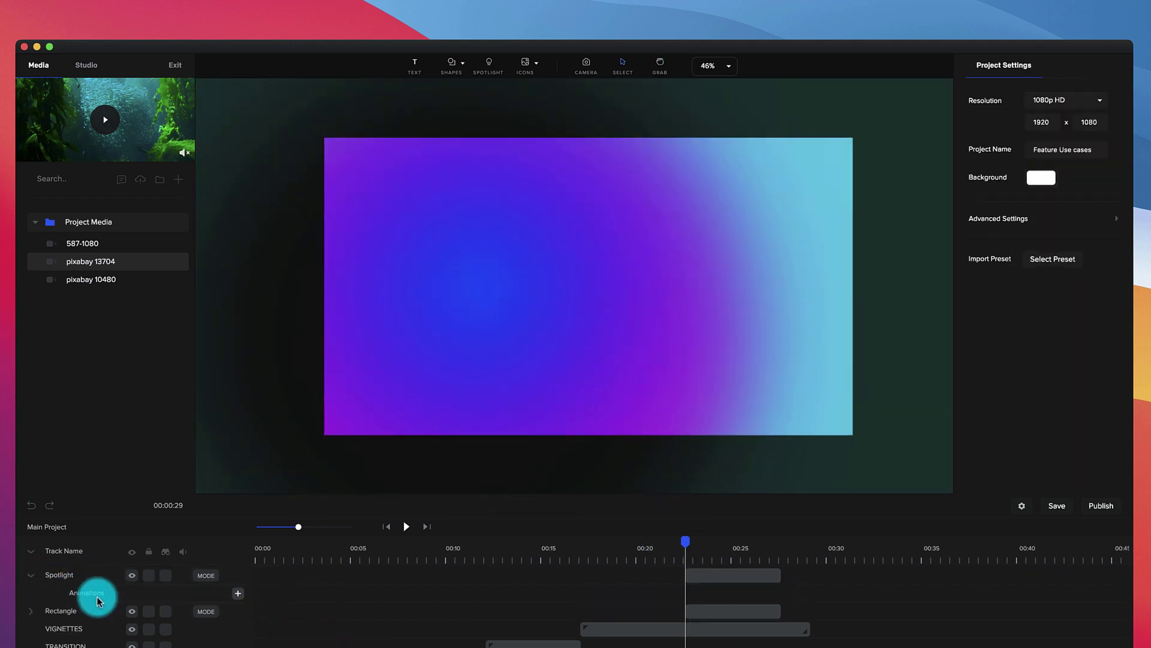
left_click(240, 594)
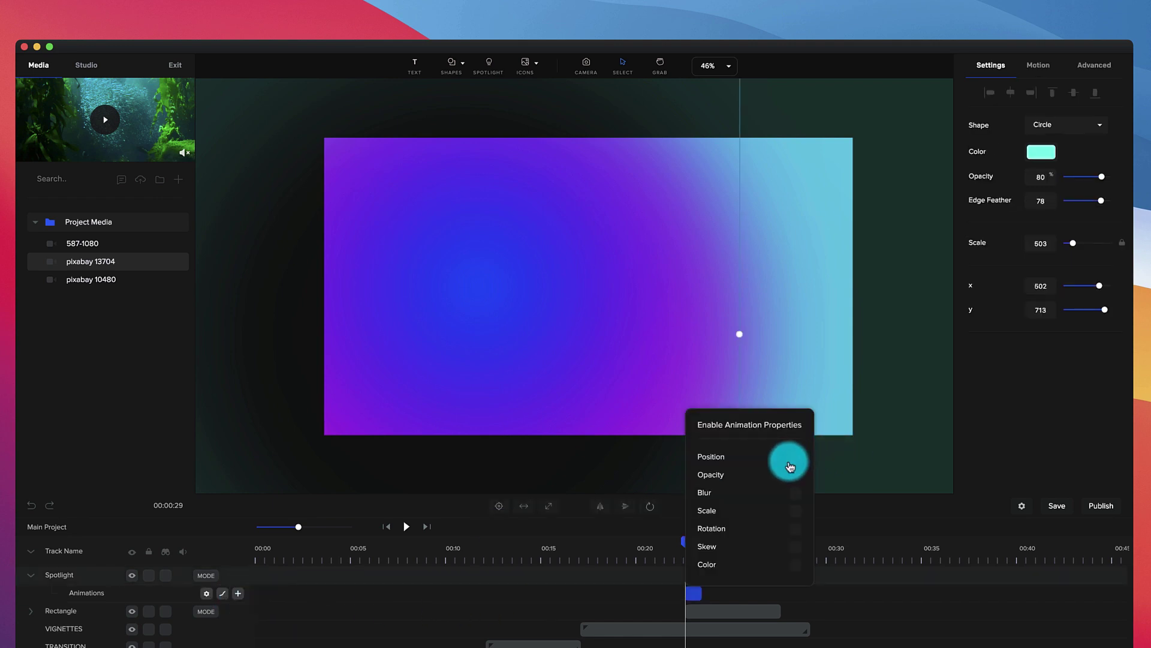
left_click(796, 510)
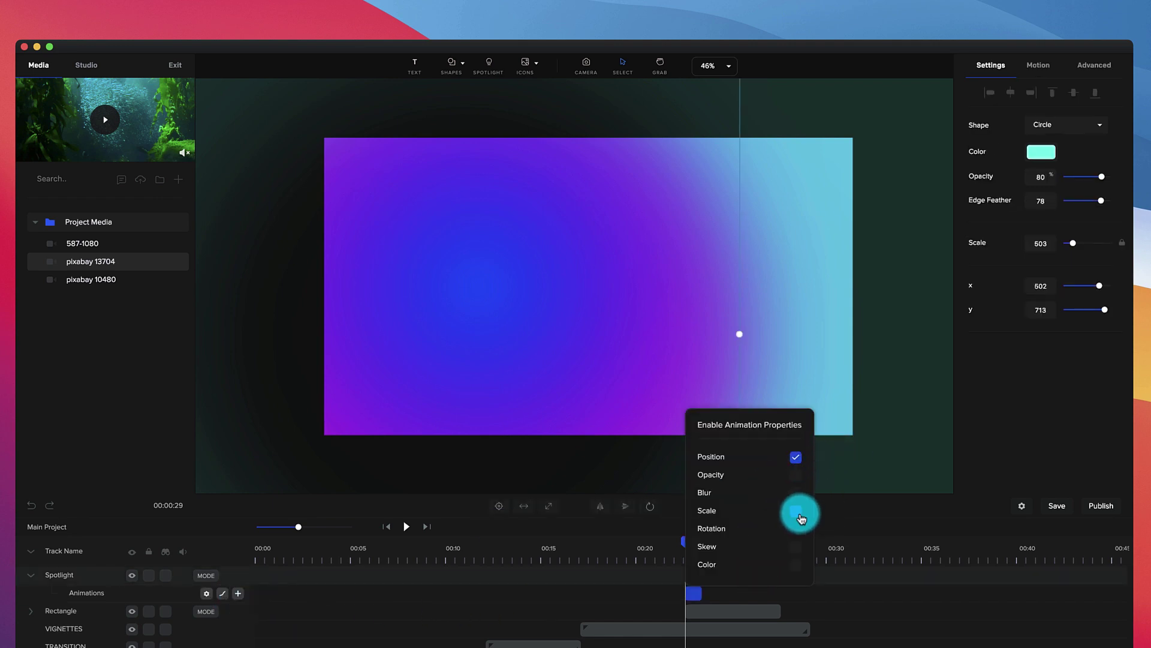
left_click(714, 592)
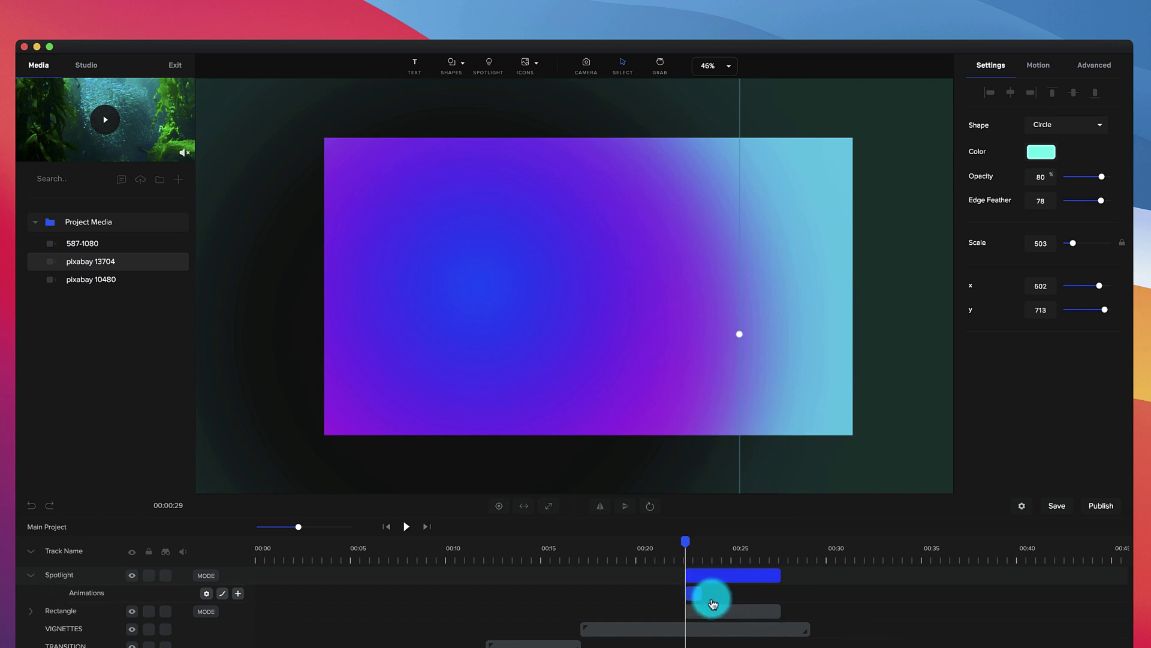
left_click(206, 593)
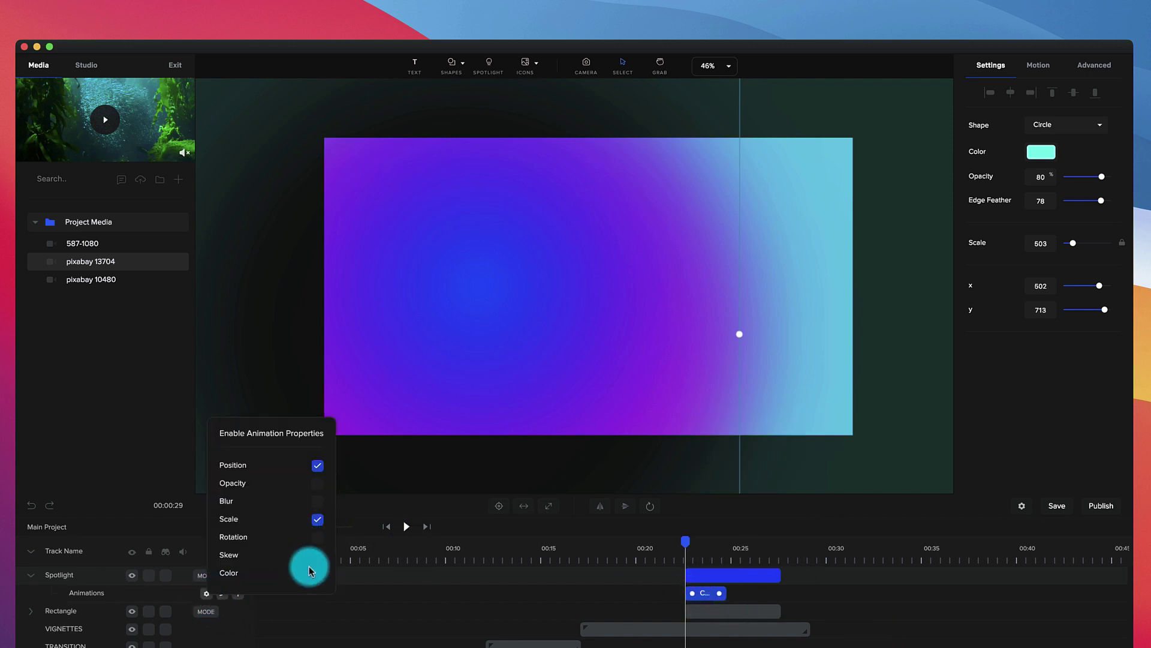
left_click(731, 553)
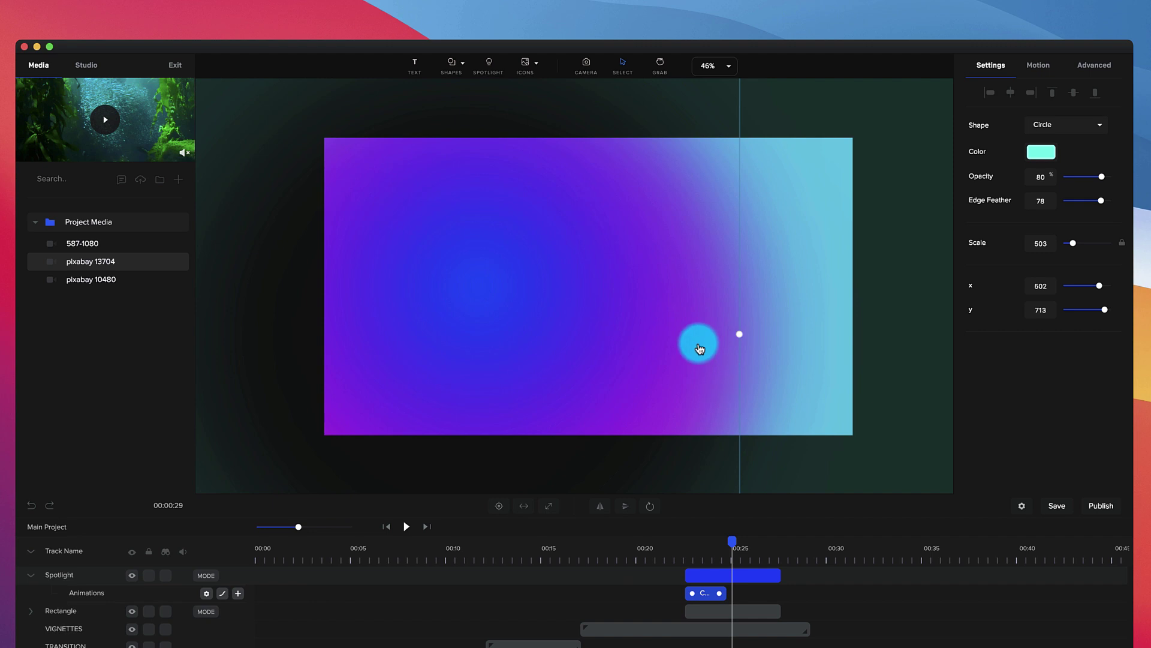
Step: End the first animation with the spotlight moved right, scaled to 409, and coloured red #FF082C
left_click_drag(473, 369, 656, 342)
left_click_drag(1075, 243, 1073, 242)
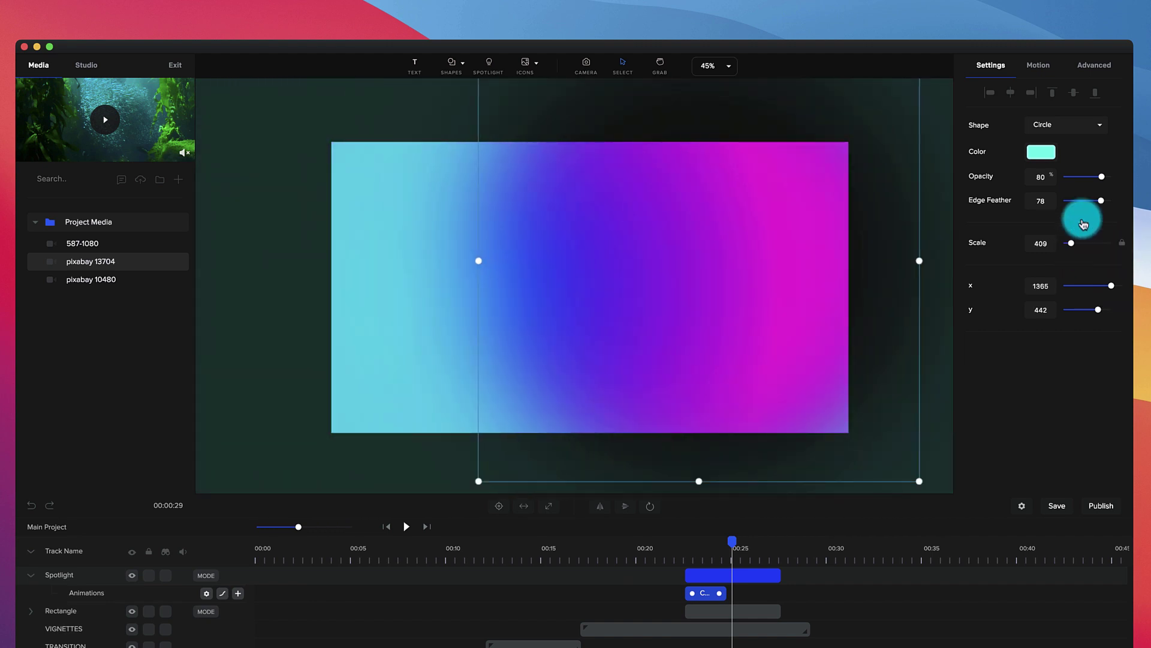
left_click(1041, 152)
left_click_drag(1080, 188, 1114, 178)
left_click(701, 581)
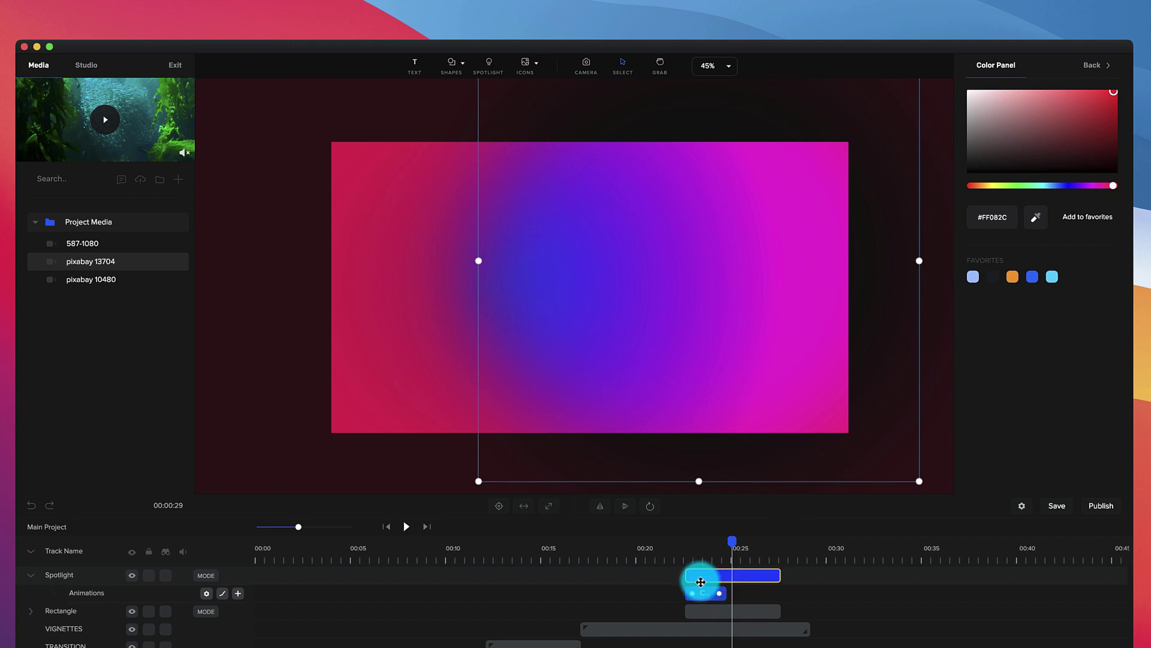
Step: Preview from 00:22, then add a second animation after the first, ending near 00:27
left_click(686, 549)
key("space")
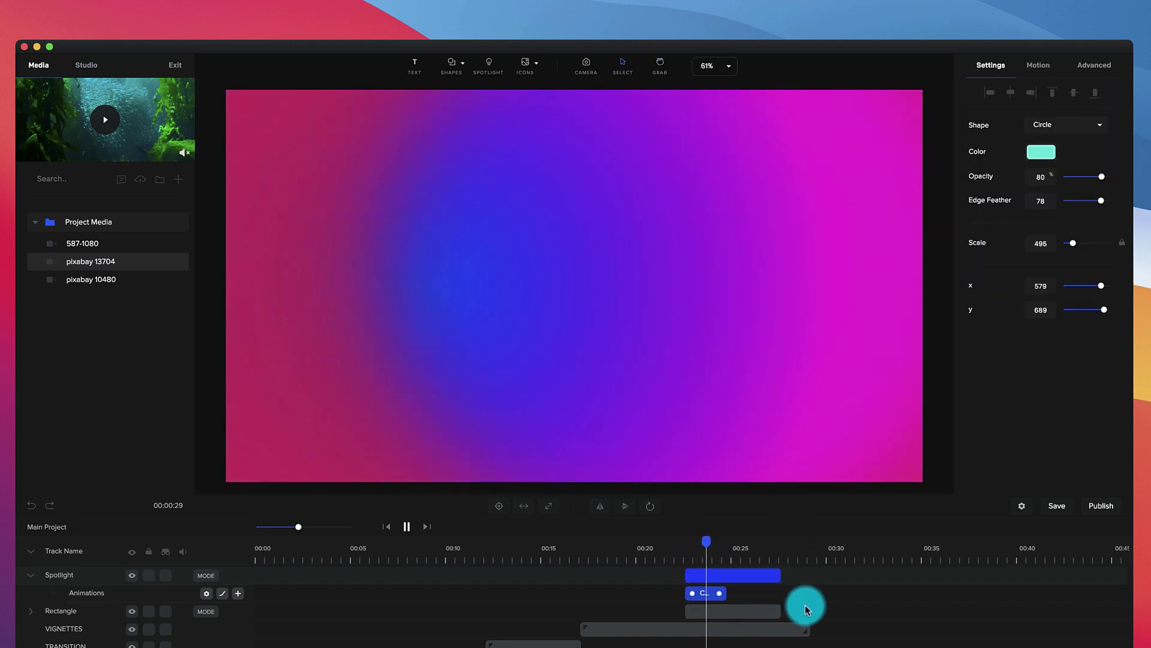
left_click(716, 595)
left_click(706, 593)
left_click(733, 573)
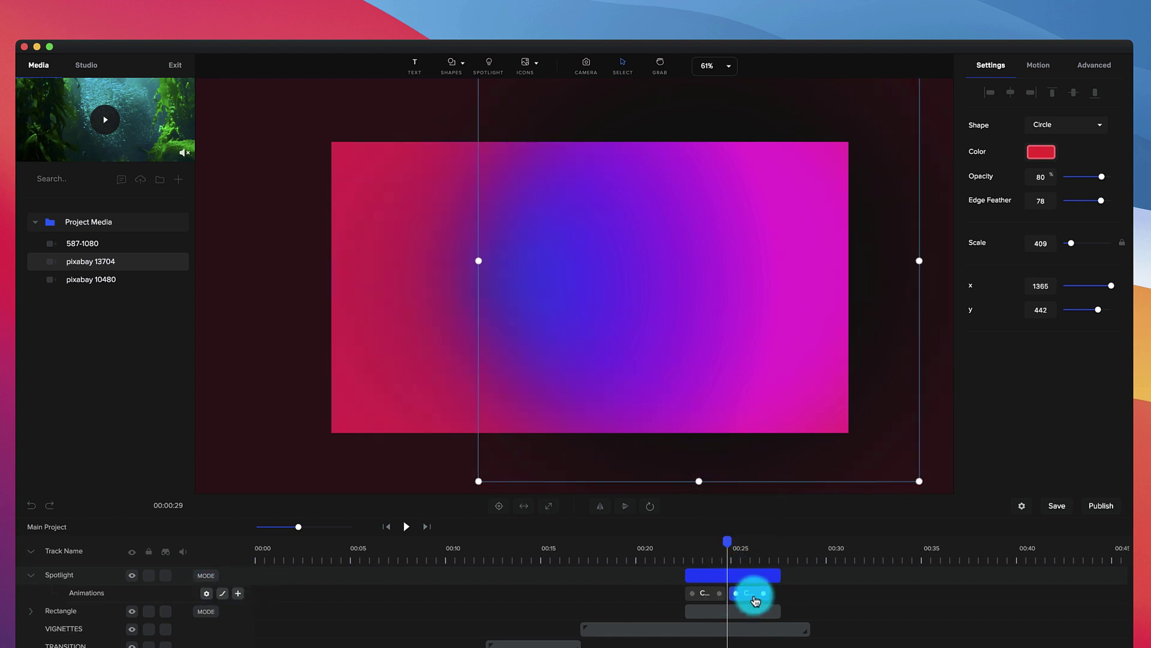
left_click(777, 551)
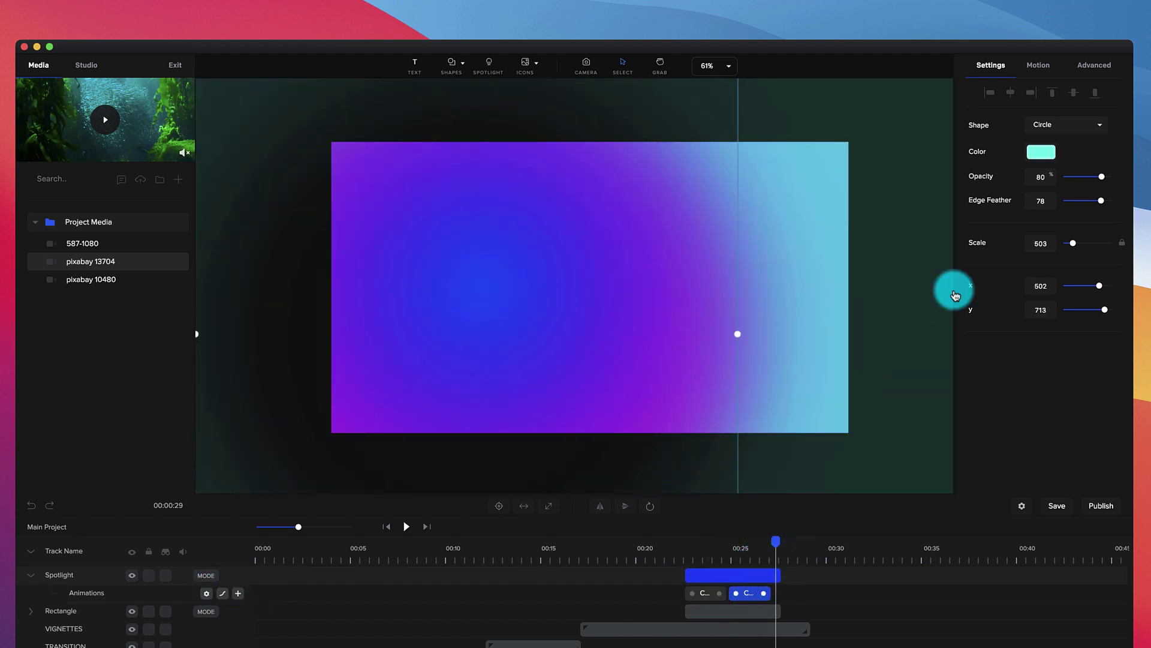
Step: Make the spotlight orange, shrink it to scale 362, and move it to x 720, y 105
left_click(1041, 152)
left_click_drag(1043, 185, 983, 186)
scroll(749, 326, "down", 3)
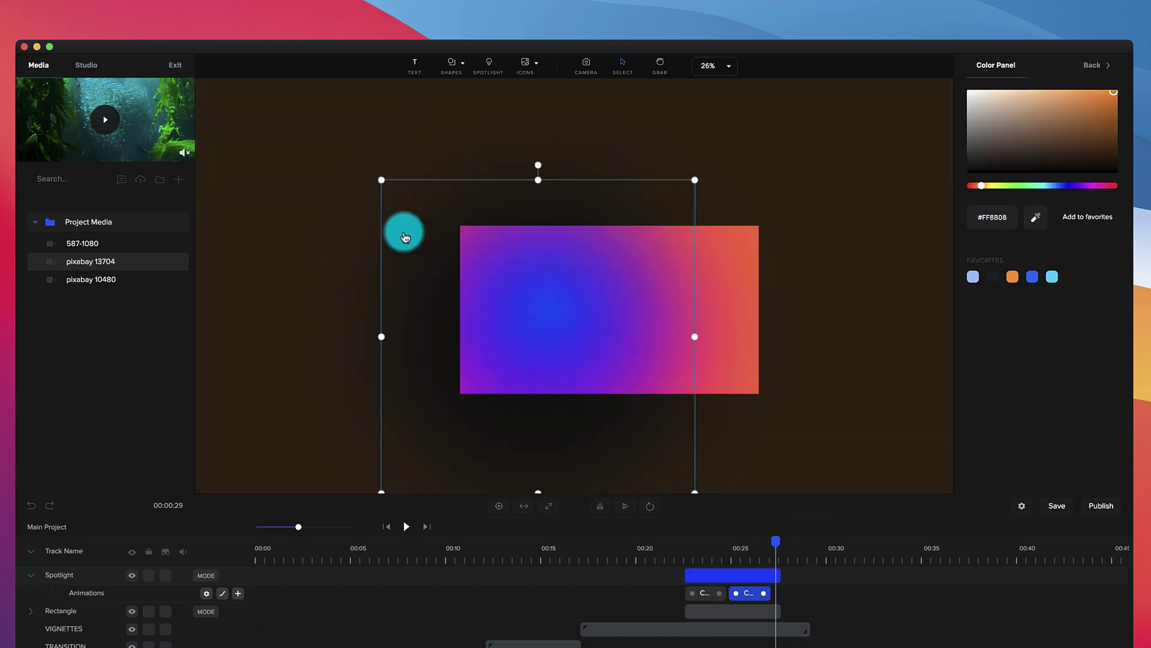
left_click_drag(380, 179, 471, 249)
left_click_drag(583, 368, 532, 281)
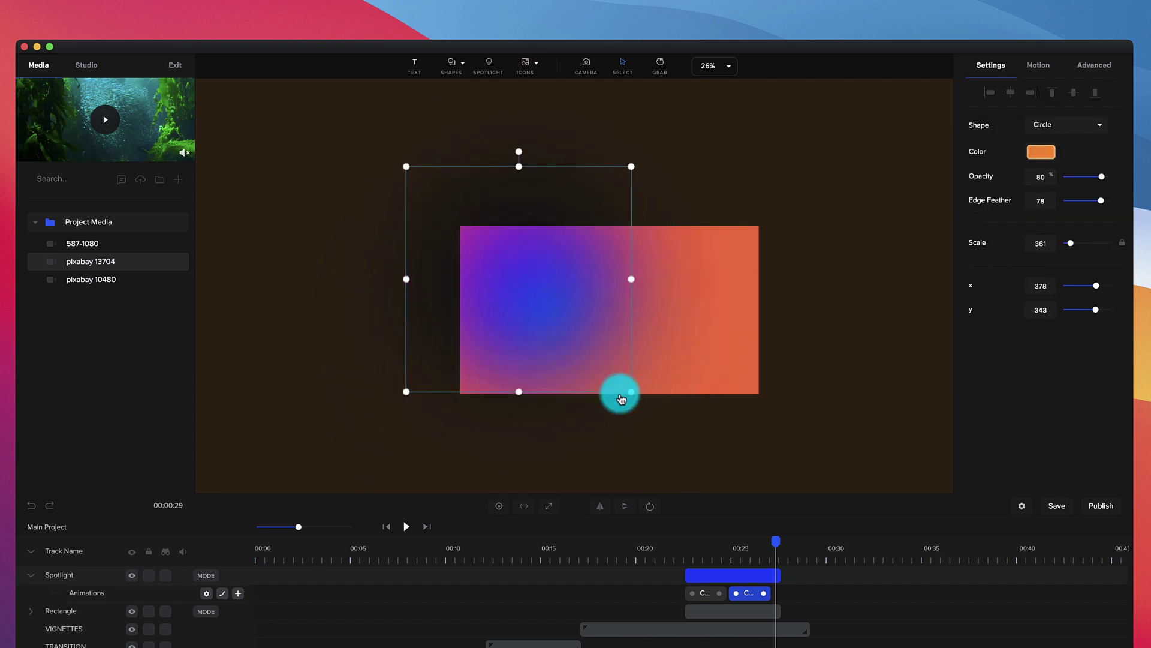
left_click_drag(604, 308, 648, 258)
Step: Lower the spotlight opacity to 54 and preview the animation from 00:22
left_click(1041, 159)
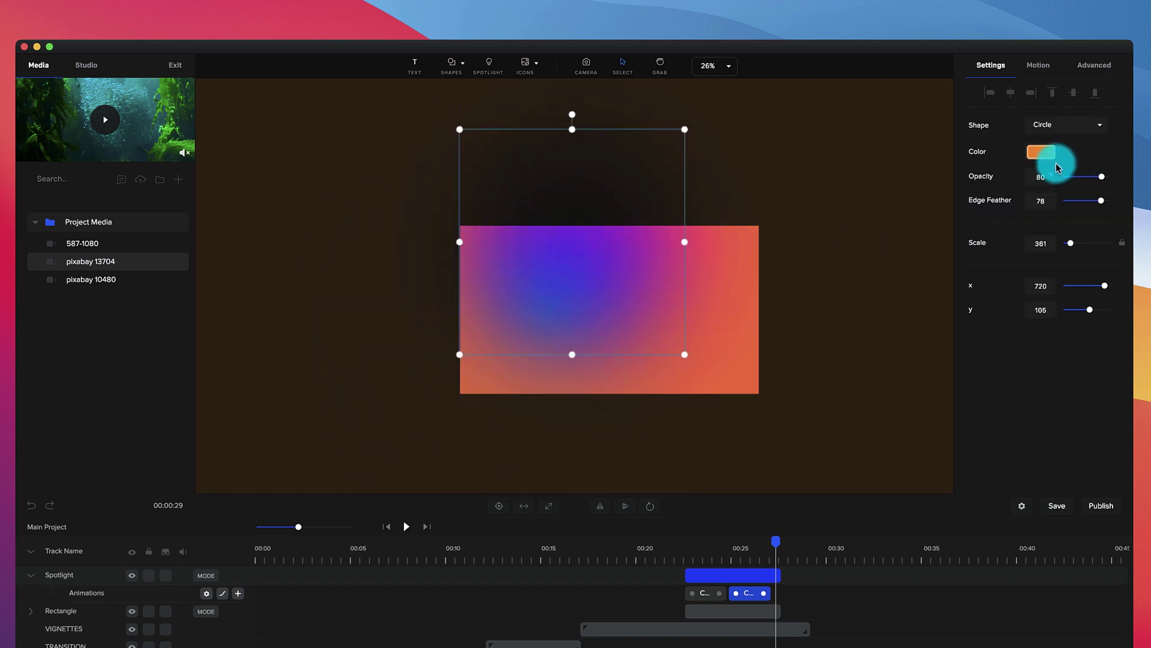
left_click(1105, 182)
left_click_drag(1109, 178, 1091, 180)
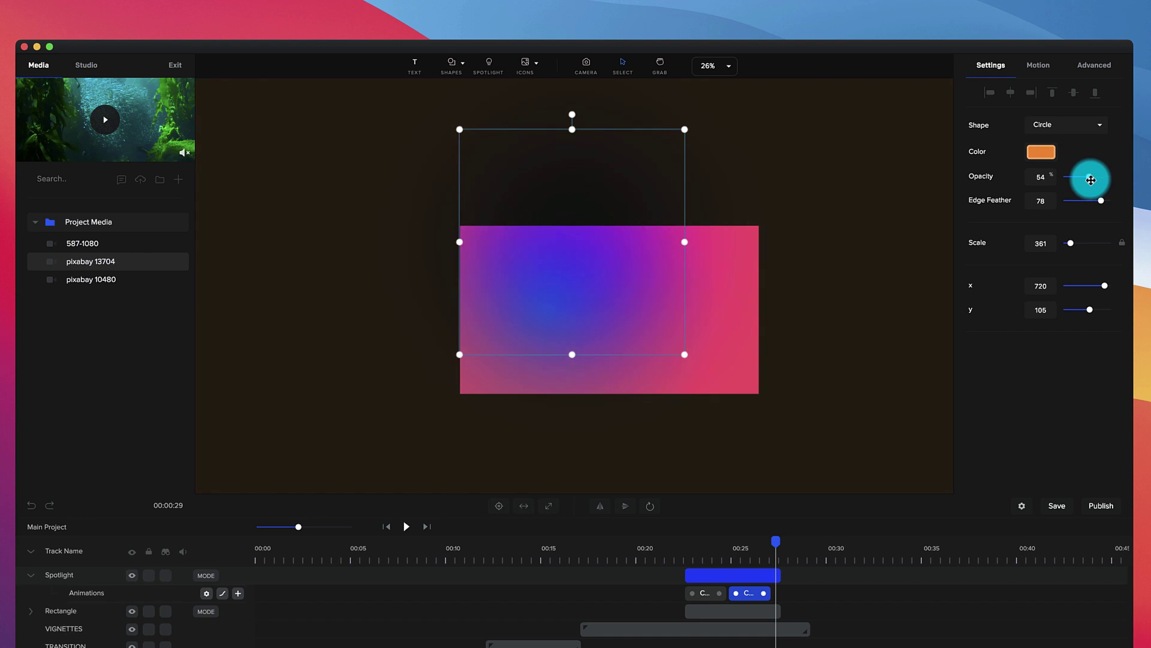
left_click(686, 545)
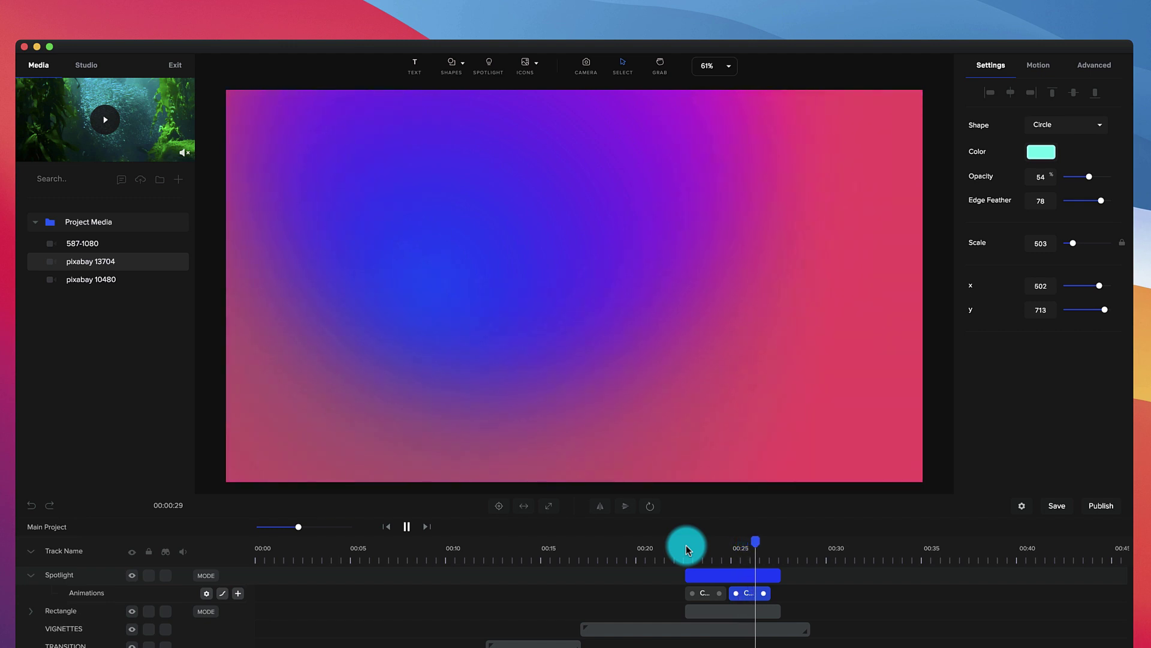
key("space")
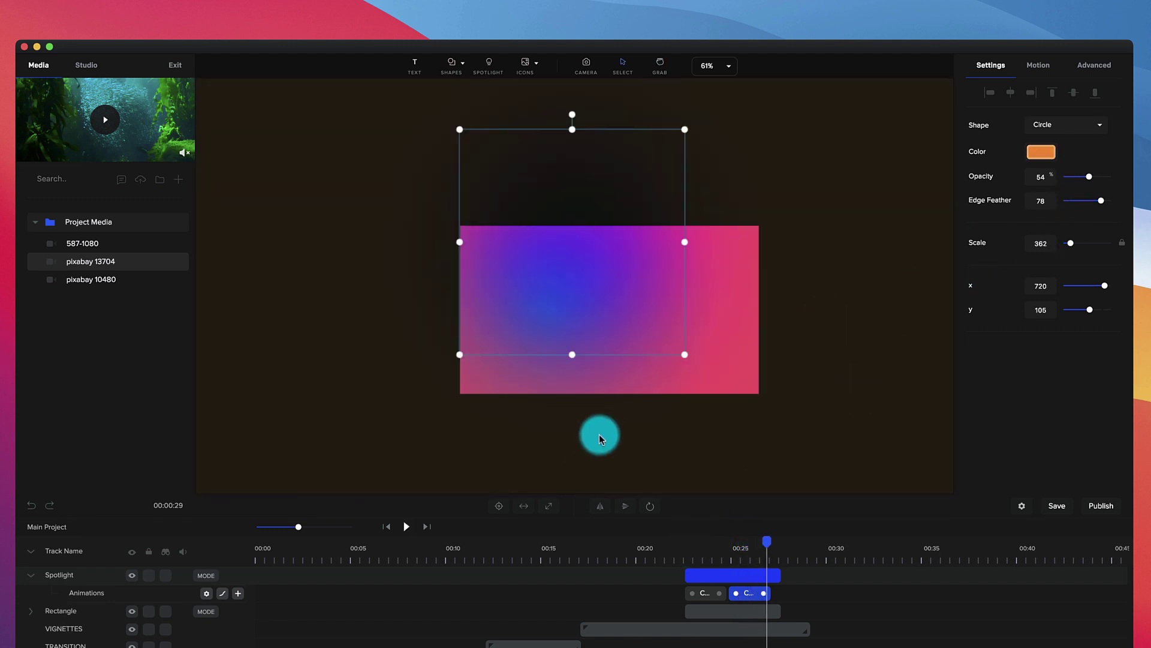
Step: Deselect the spotlight, then exit the project without saving and return to the Welcome project list
left_click(537, 479)
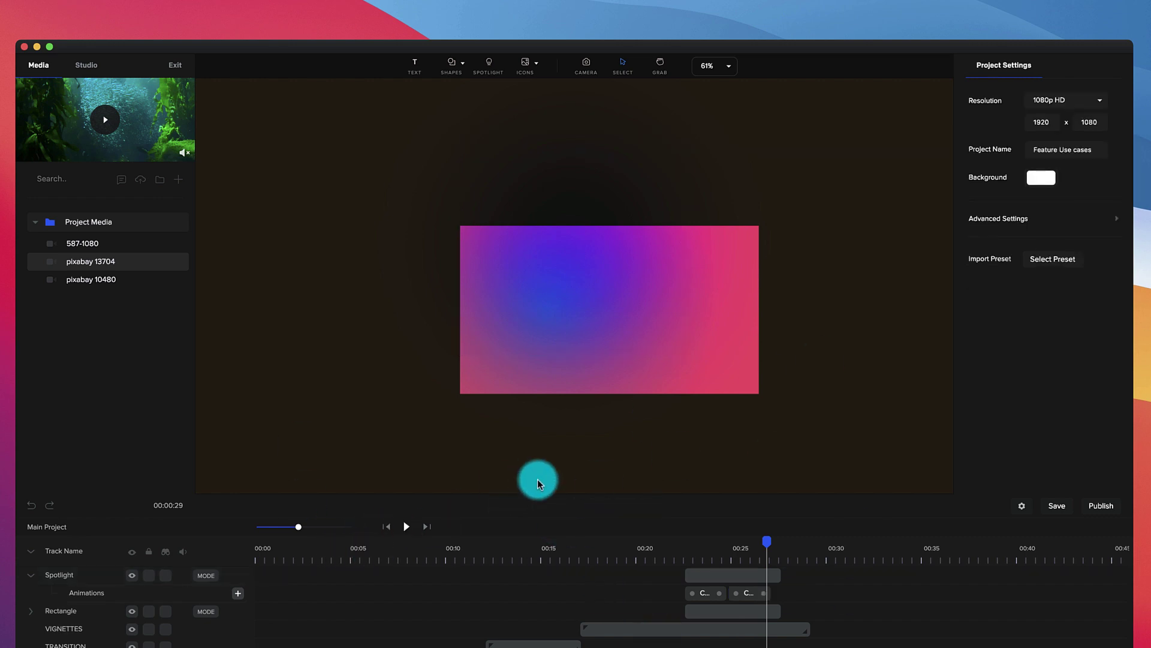
scroll(558, 395, "up", 3)
left_click_drag(560, 392, 509, 372)
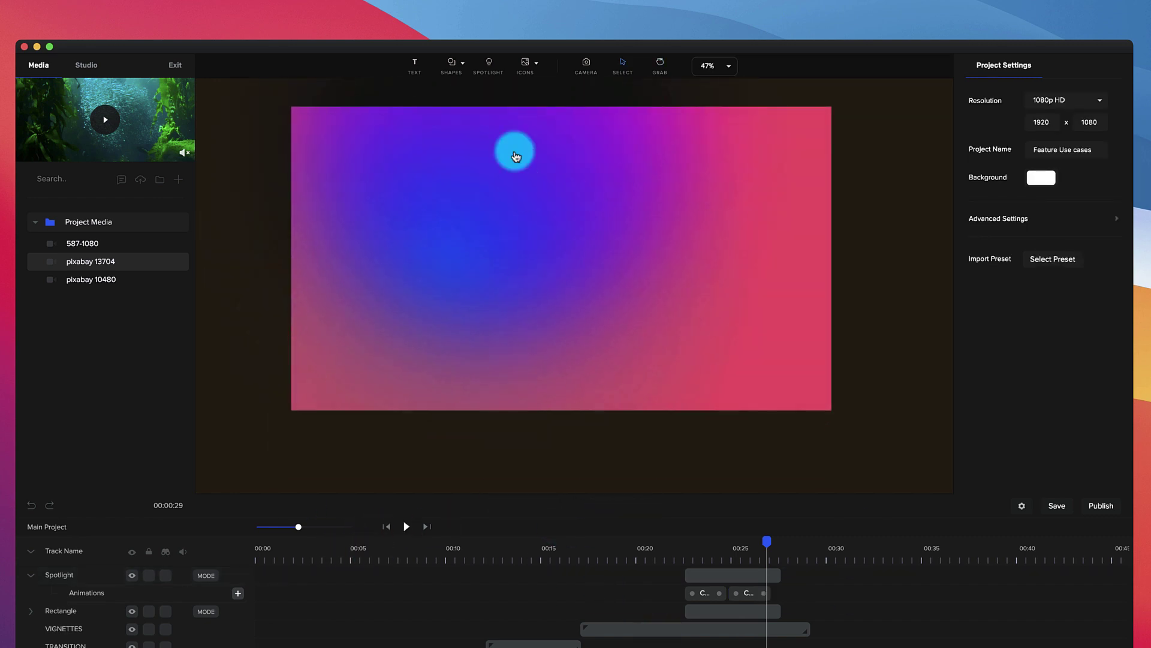
left_click(171, 67)
left_click(624, 388)
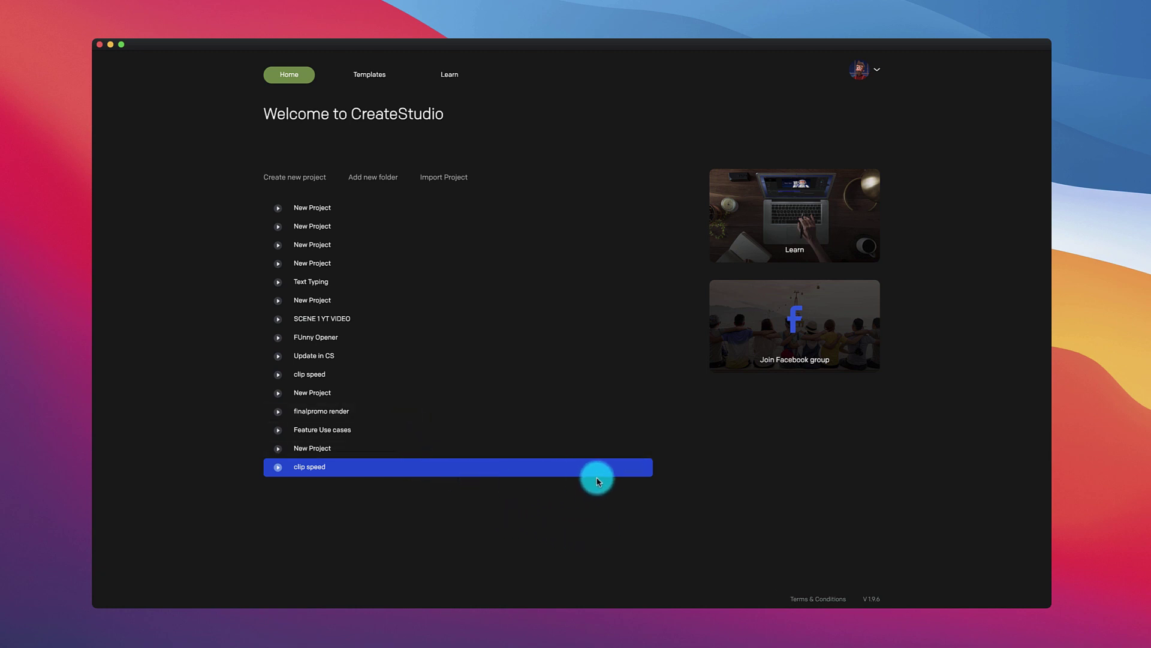
Step: Export the 'clip speed' project as clip speed.csp into the Documents folder
left_click(618, 469)
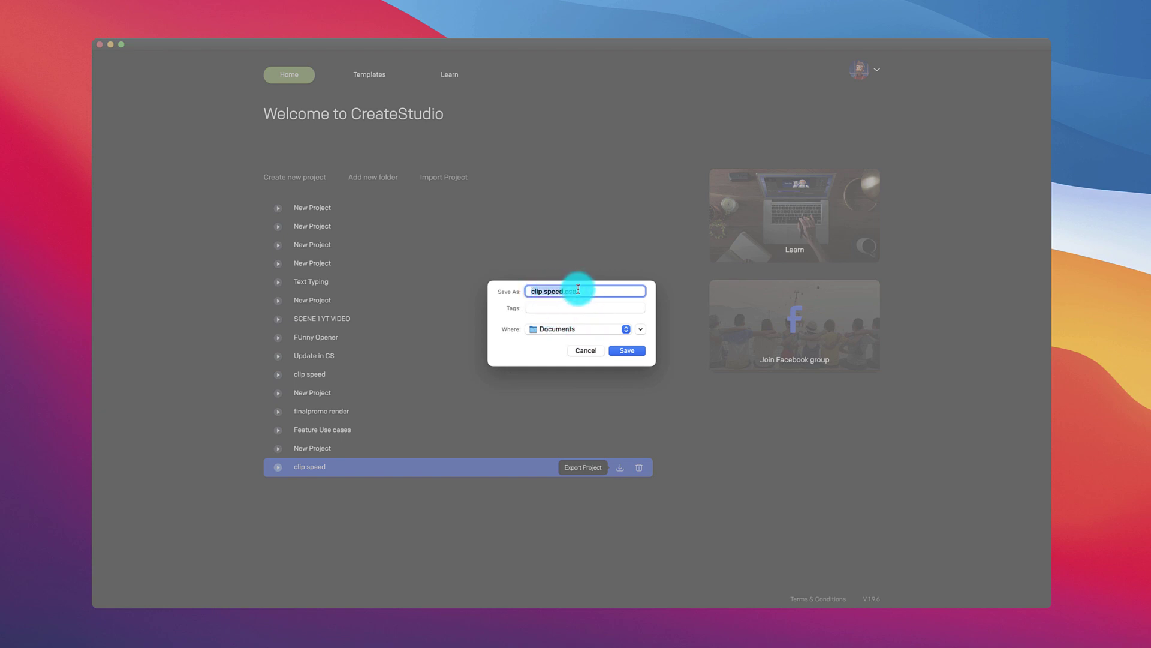
left_click(628, 352)
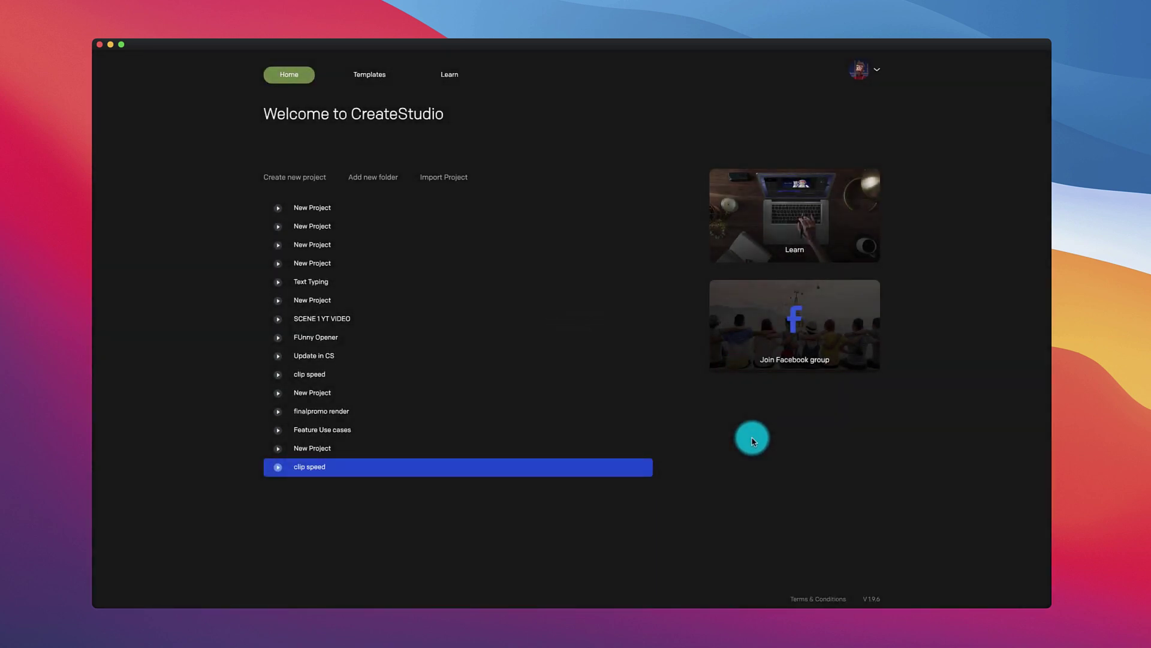
Step: Import clip speed.csp from Documents and open the newly imported 'clip speed' project
left_click(452, 180)
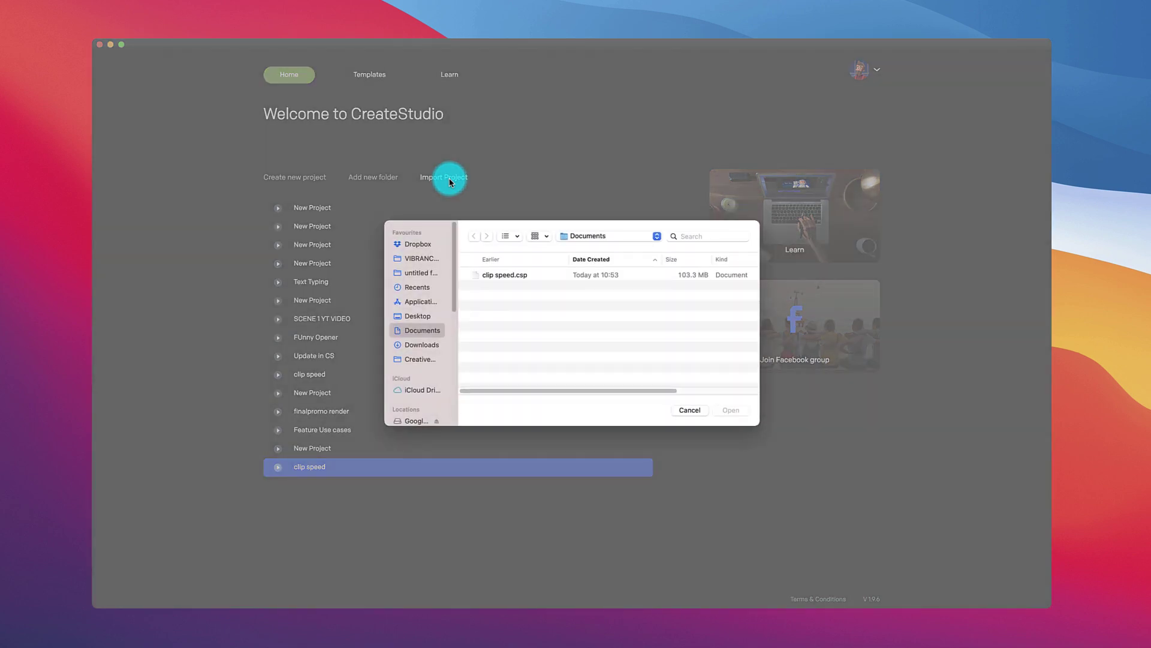
left_click(503, 276)
left_click(729, 411)
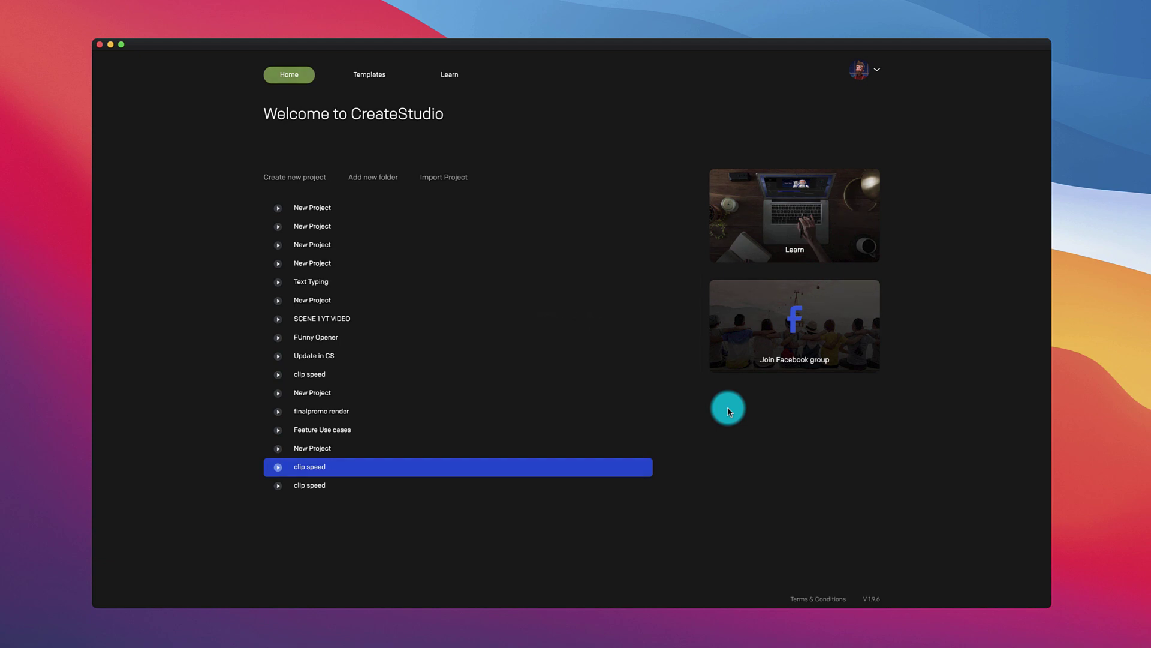
left_click(319, 490)
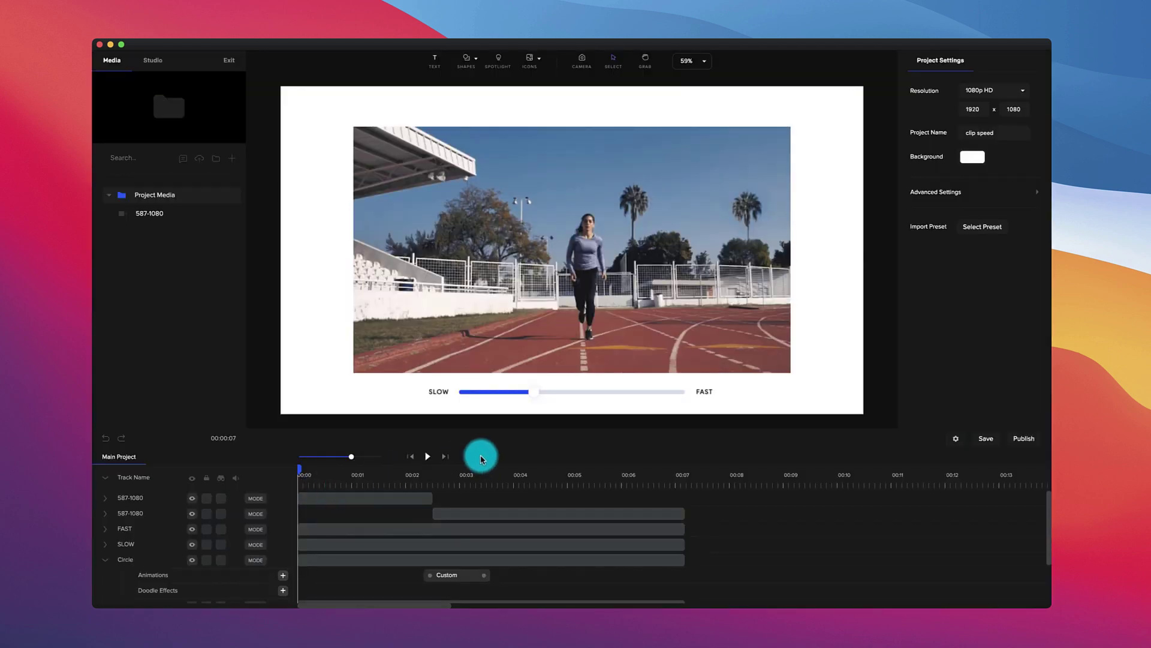